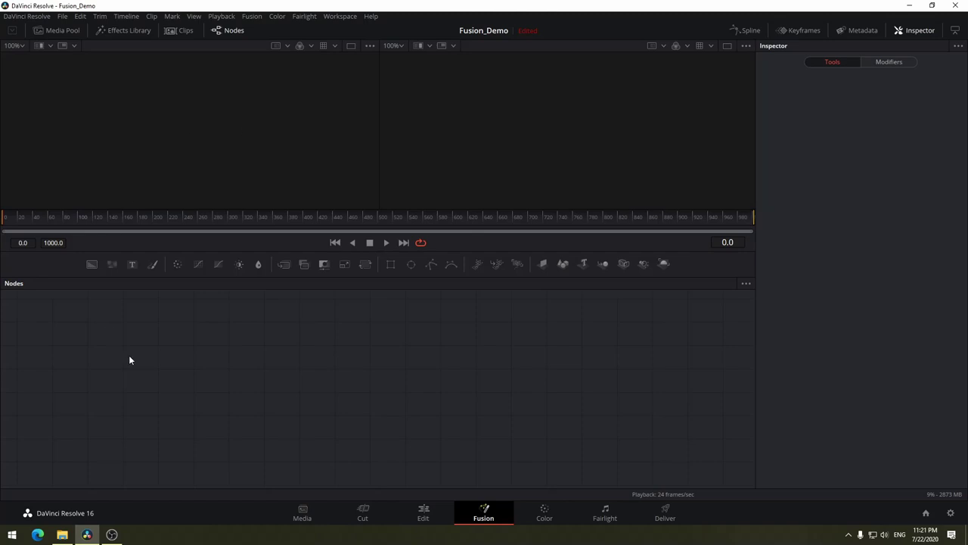
Glance at the Edit and Color pages, then return to the Fusion page
left_click(421, 521)
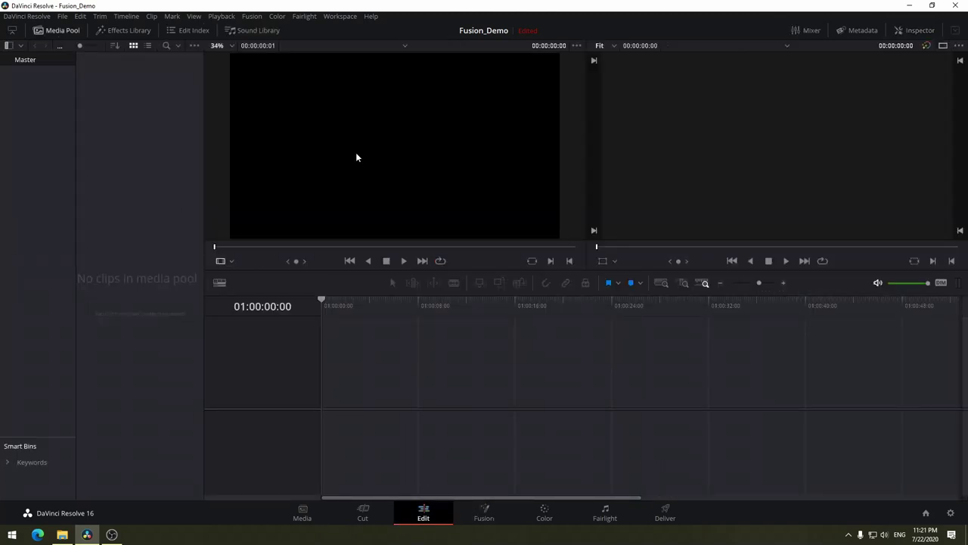
left_click(546, 516)
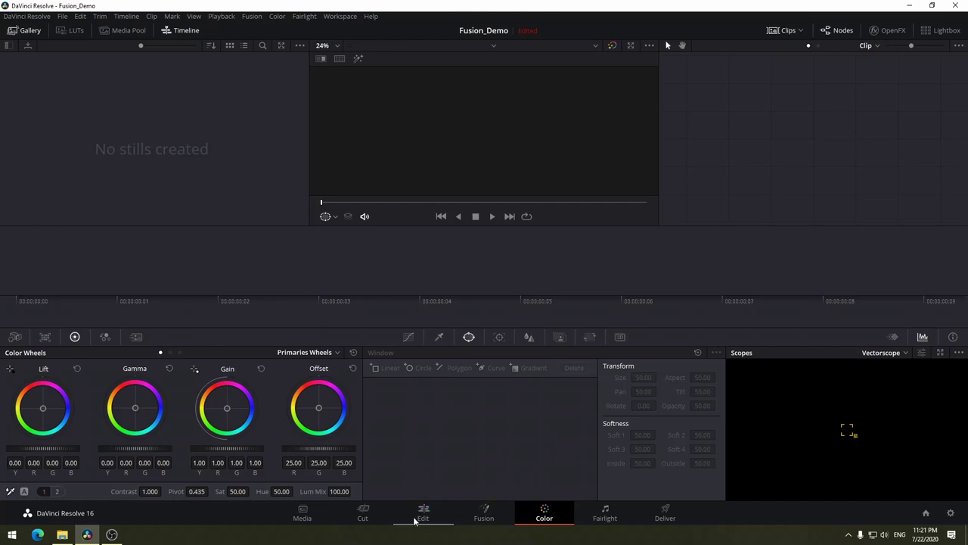
left_click(487, 515)
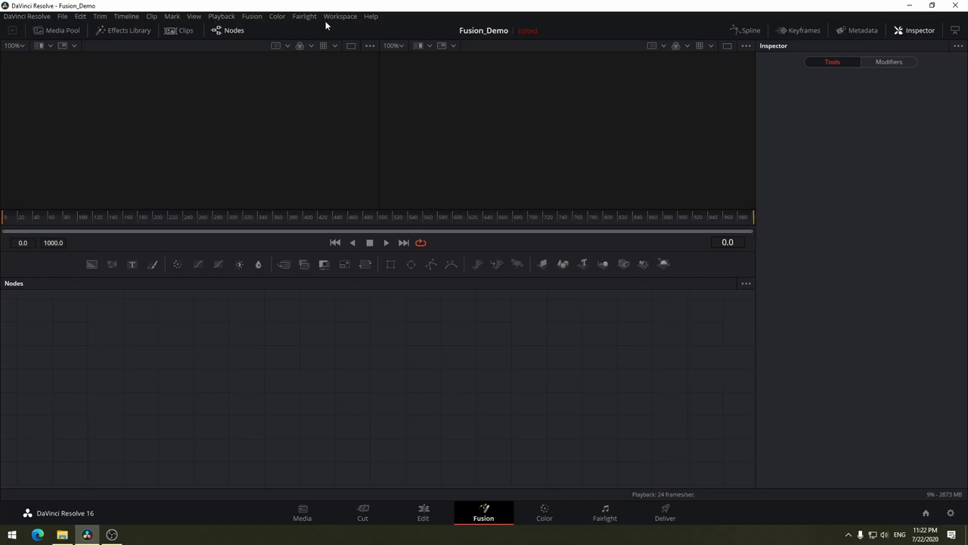
Open Fusion Settings and review the 3D View and Defaults pages, leaving Background as None
left_click(253, 18)
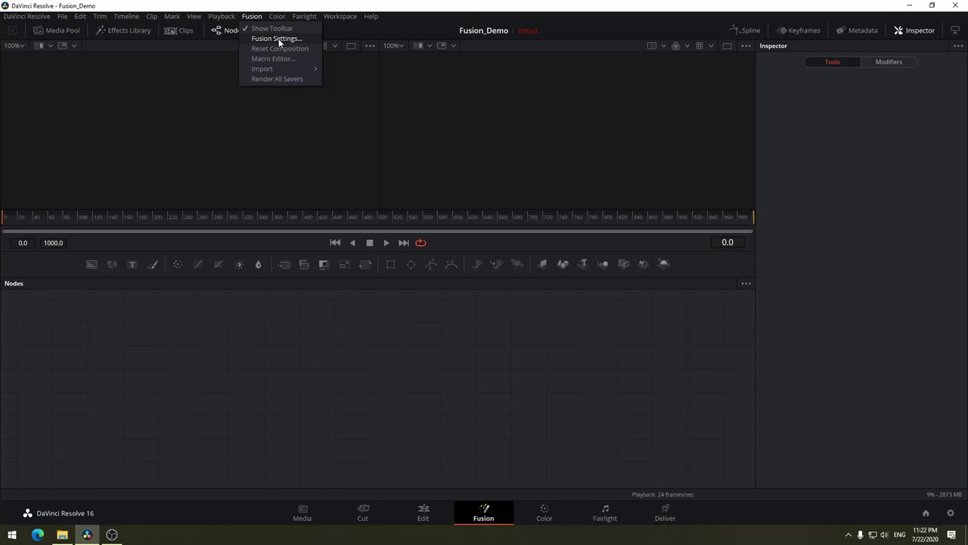
left_click(278, 39)
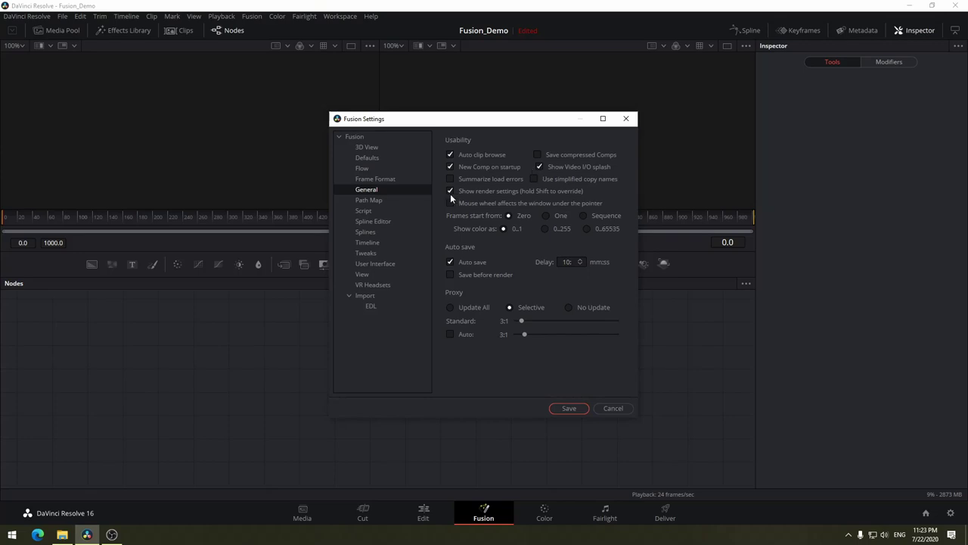
left_click(368, 148)
left_click(369, 157)
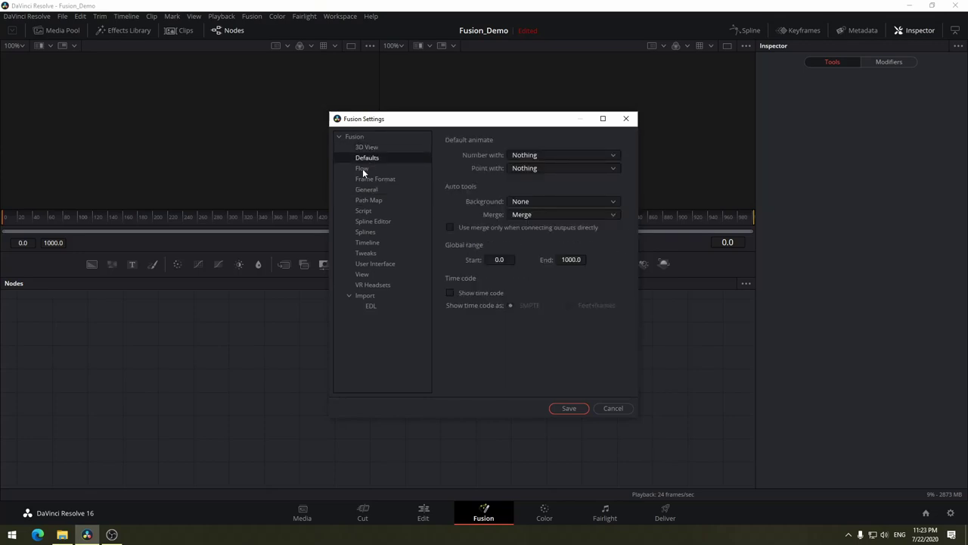
left_click(368, 150)
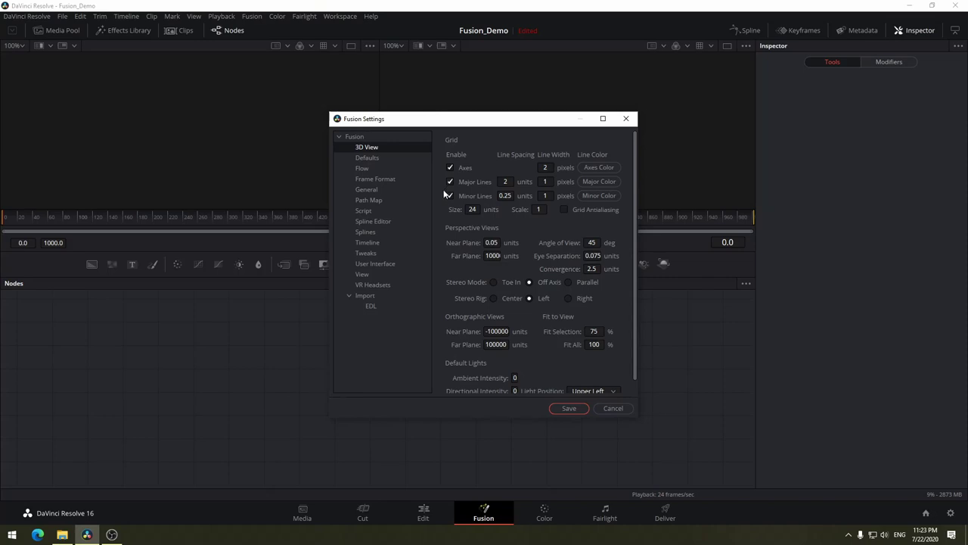
left_click(370, 158)
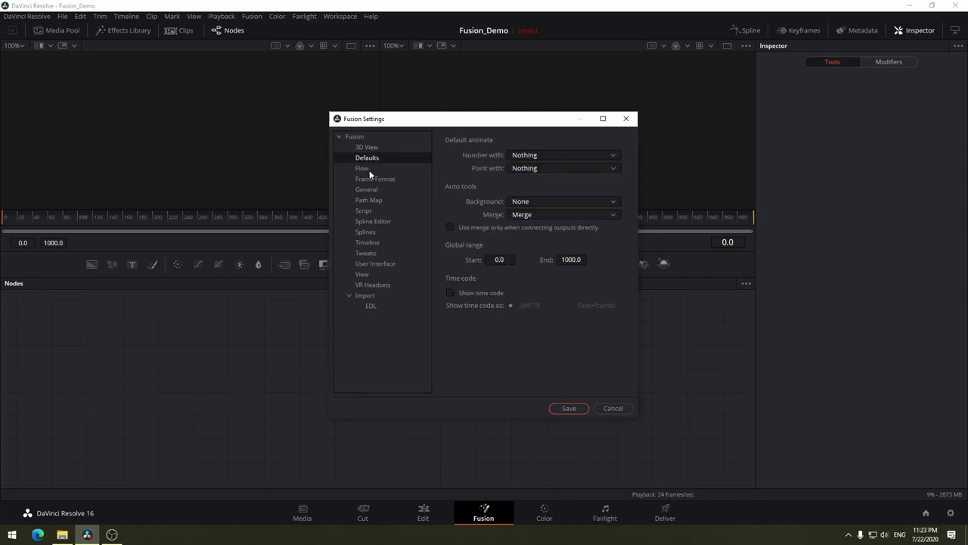
left_click(546, 201)
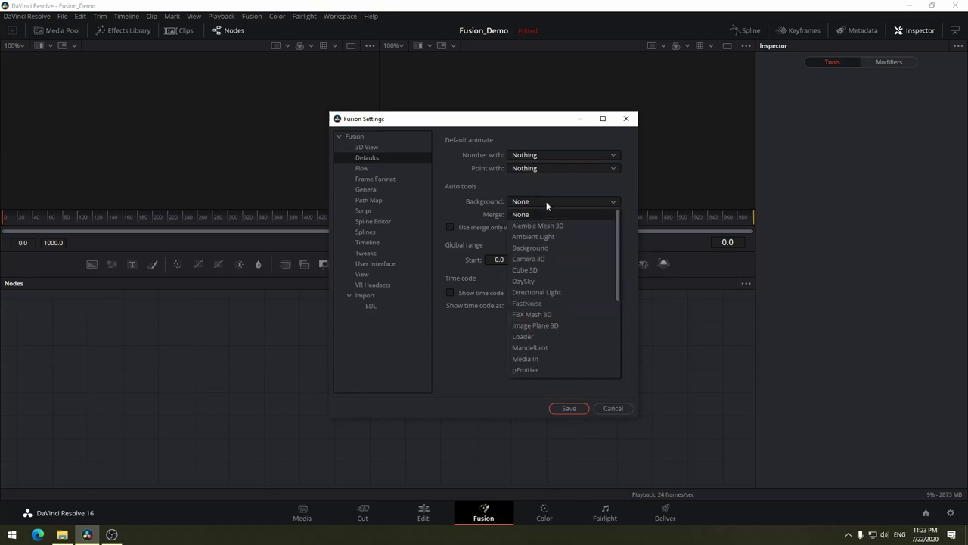
left_click(562, 189)
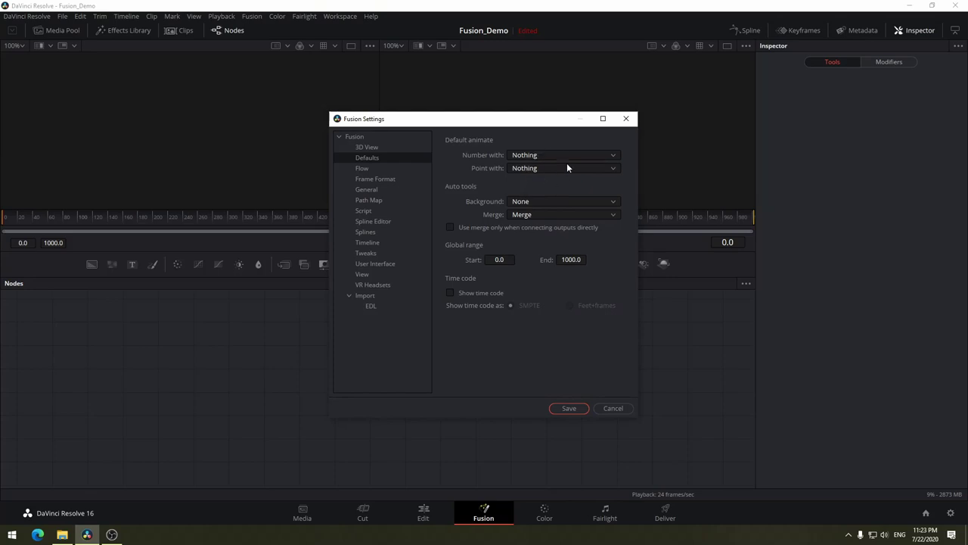
On the Frame Format page, change the default frame rate from 30 to 24
left_click(375, 169)
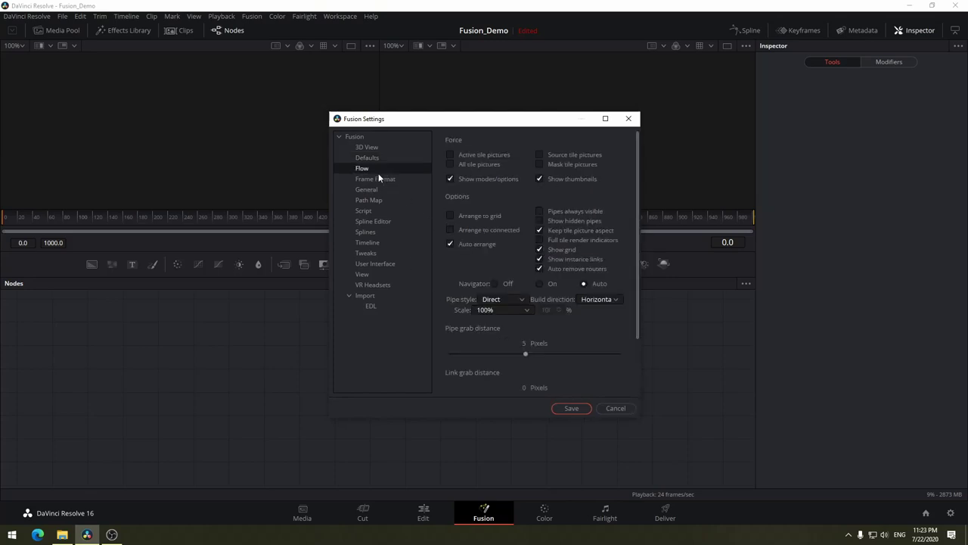
left_click(378, 179)
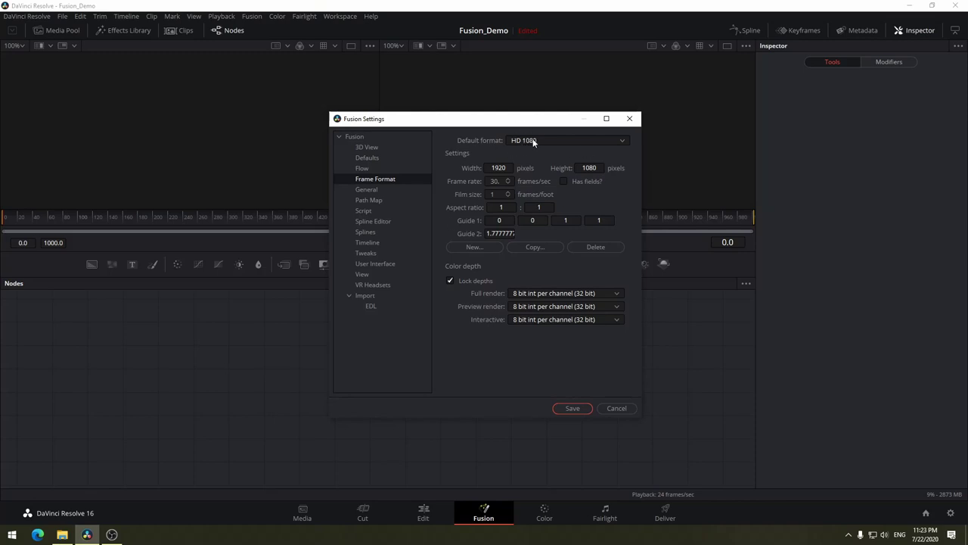
left_click(496, 181)
left_click_drag(501, 181, 453, 178)
type("2")
type("4")
Browse down the settings categories to the Path Map page
left_click(392, 190)
left_click(385, 201)
left_click(388, 212)
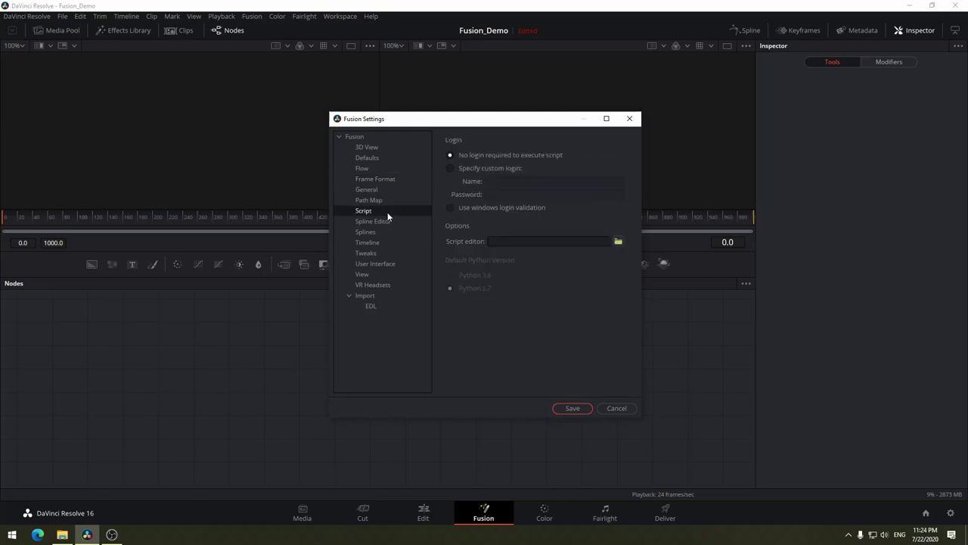
left_click(388, 221)
left_click(389, 211)
left_click(392, 202)
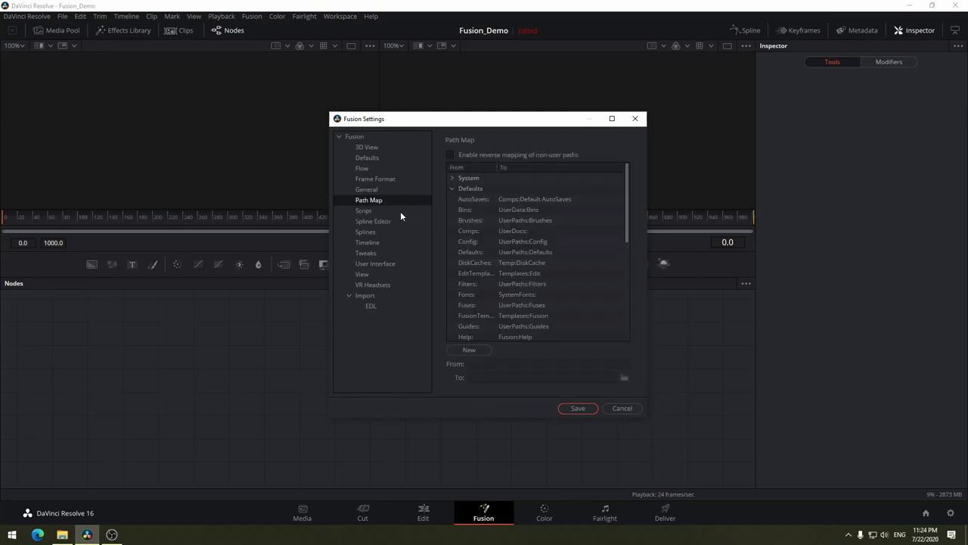
Browse the Spline Editor, Splines, Timeline and Tweaks settings pages
scroll(515, 304, "down", 5)
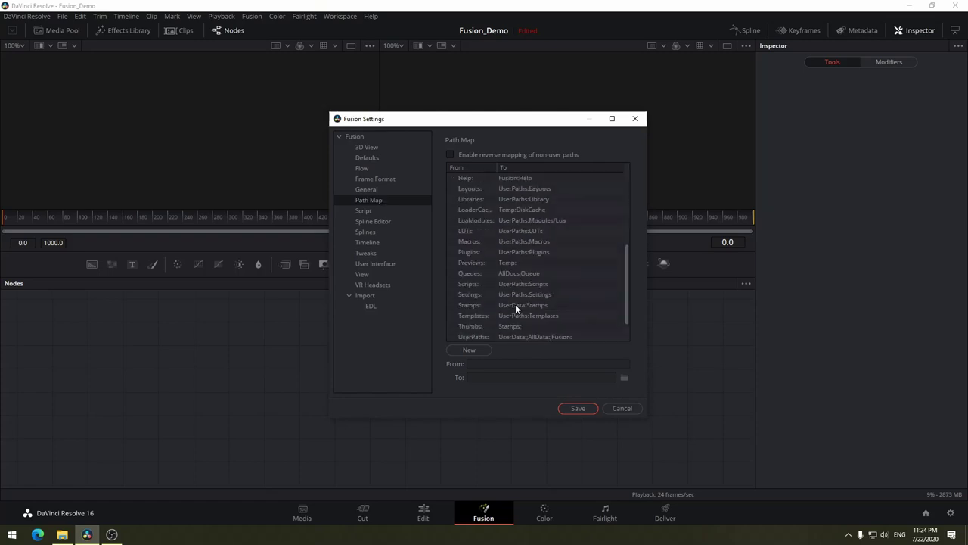
left_click(375, 220)
left_click(387, 231)
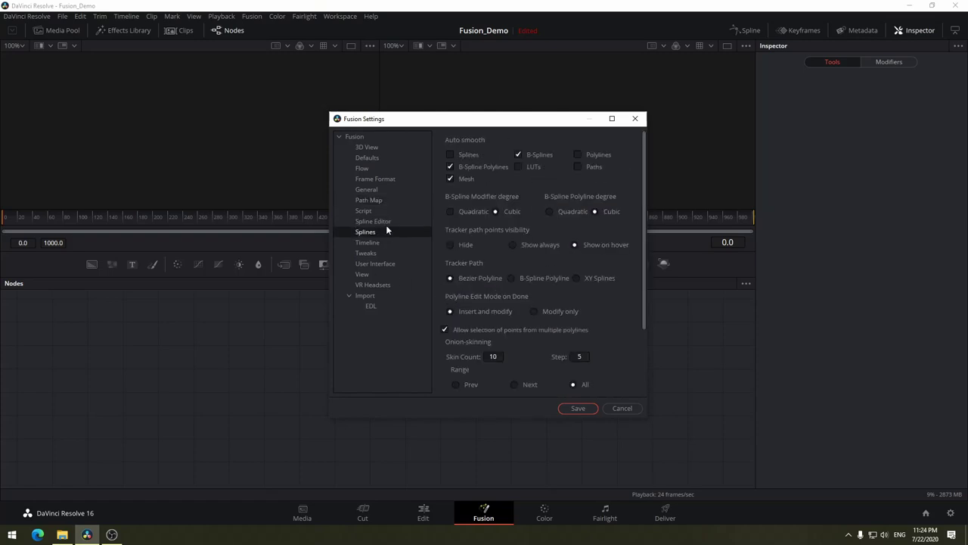
left_click(386, 222)
left_click(386, 233)
left_click(391, 243)
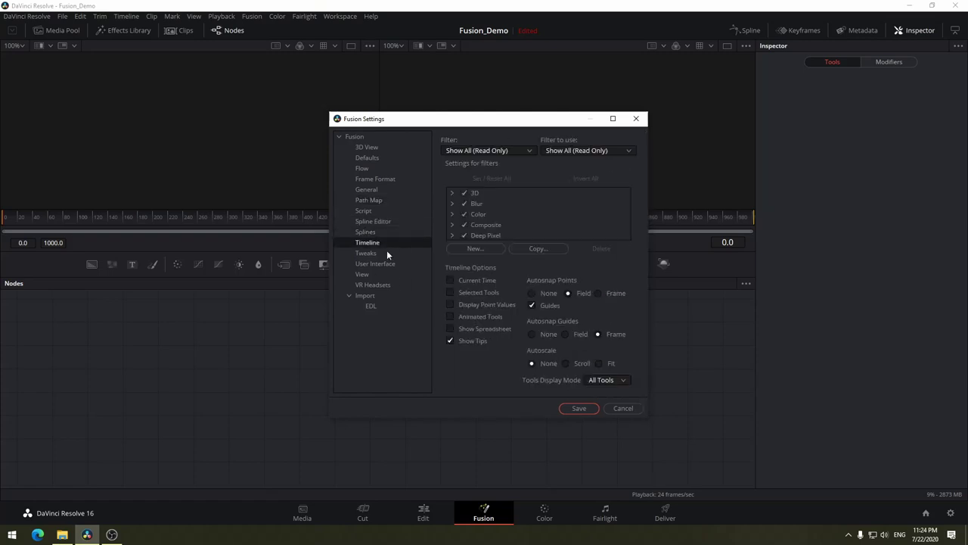
left_click(386, 254)
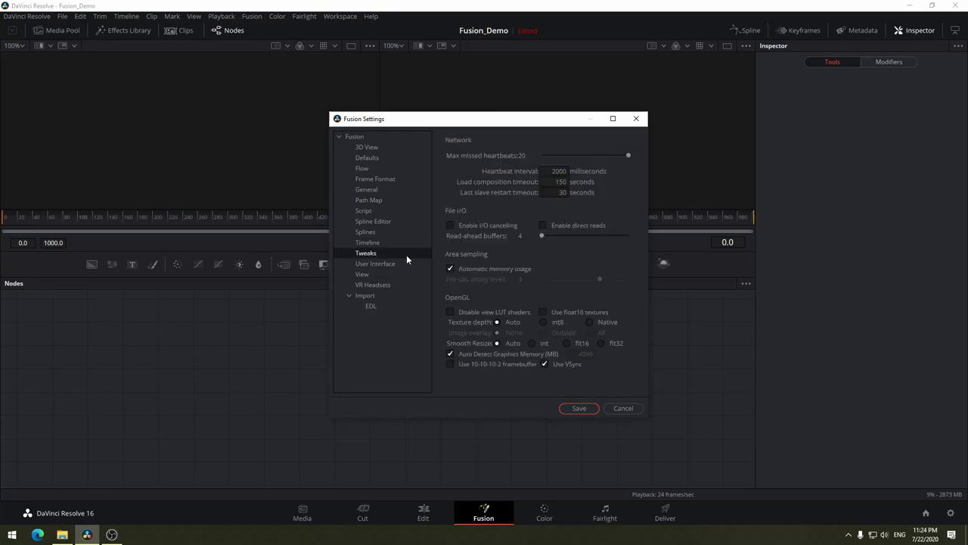
Enable 'Use gray background interface' under User Interface, save, and acknowledge the restart notice
left_click(386, 265)
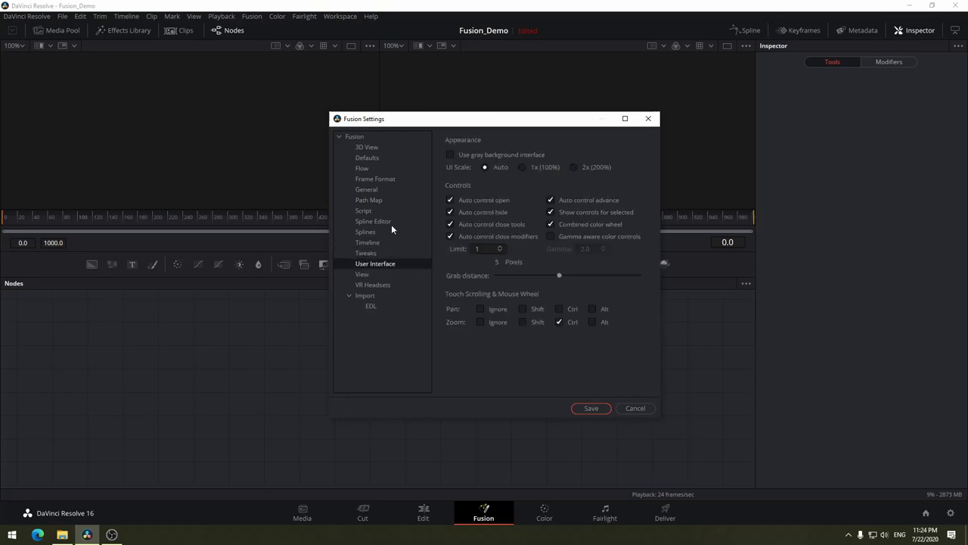
left_click(450, 154)
left_click(592, 407)
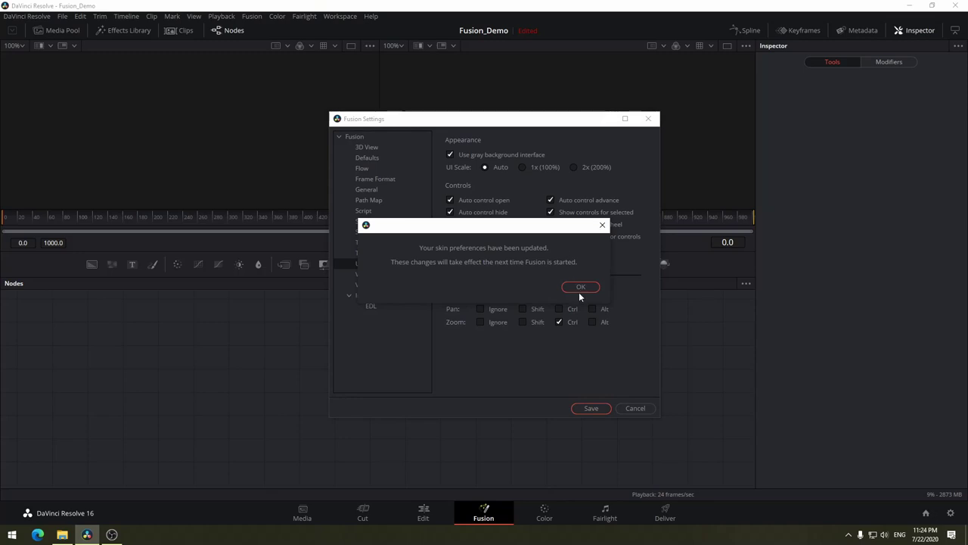
left_click(579, 288)
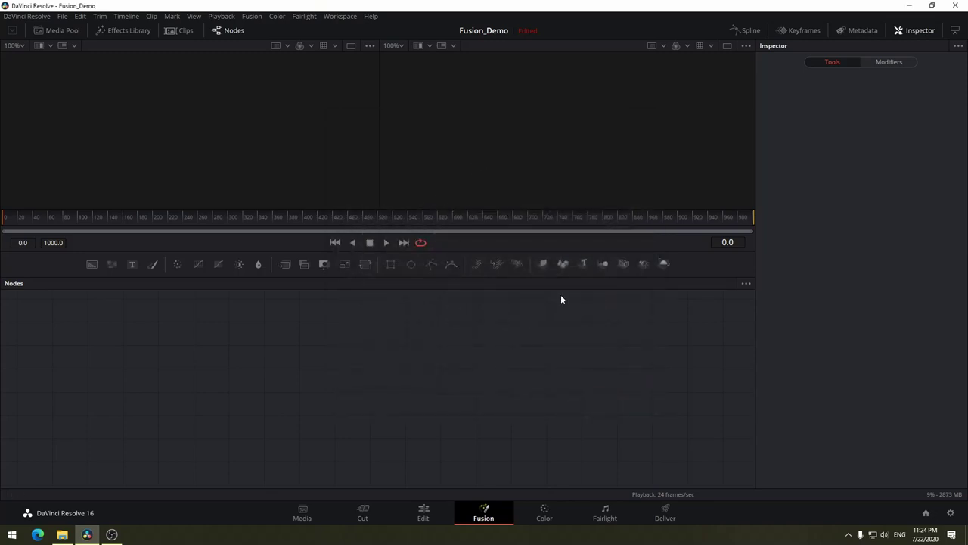
Check the node workspace context menu, then reopen Fusion Settings and view the View and VR Headsets pages
right_click(617, 361)
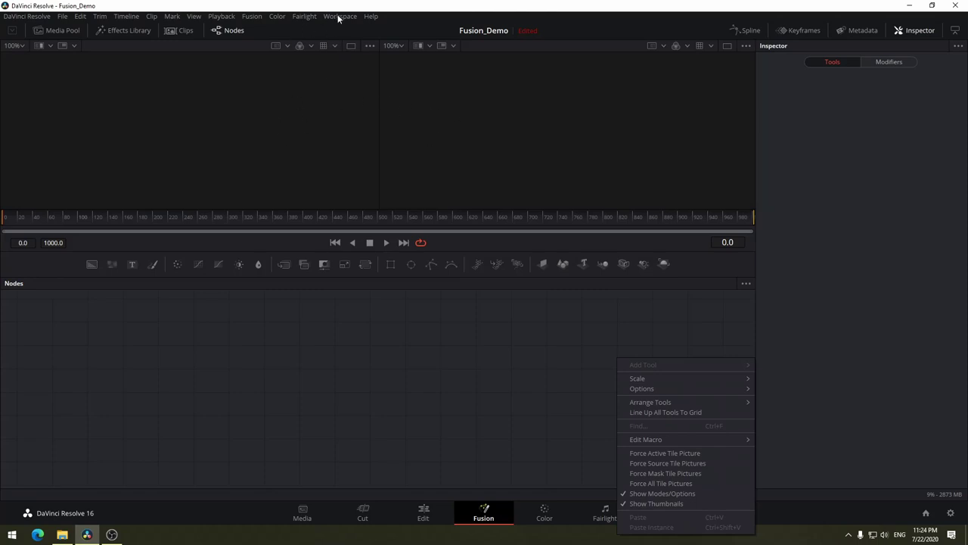
left_click(302, 17)
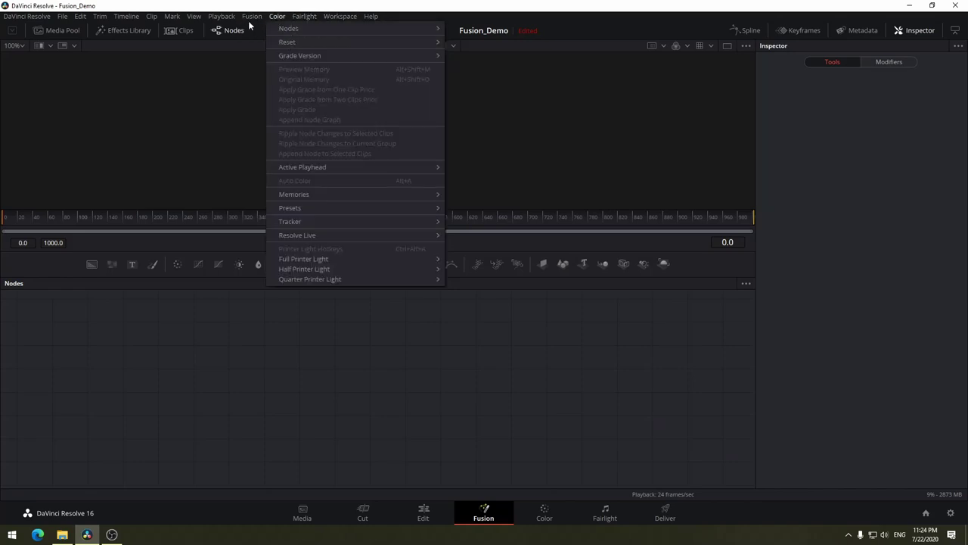
mouse_move(252, 16)
left_click(277, 39)
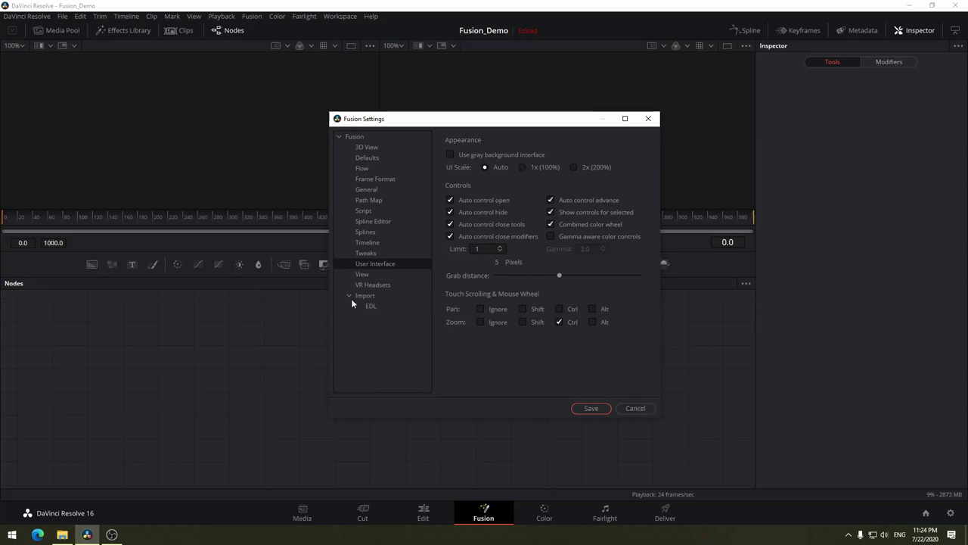
left_click(376, 276)
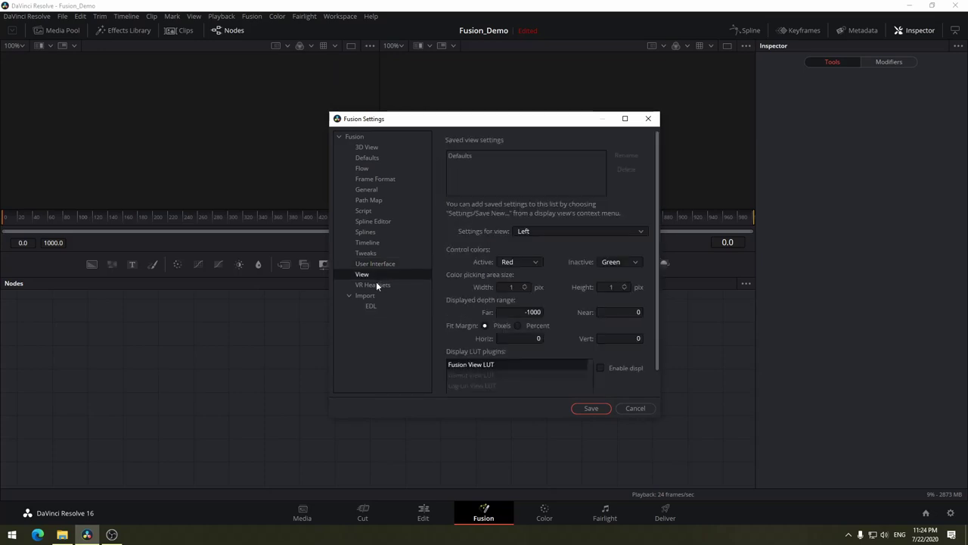
left_click(376, 285)
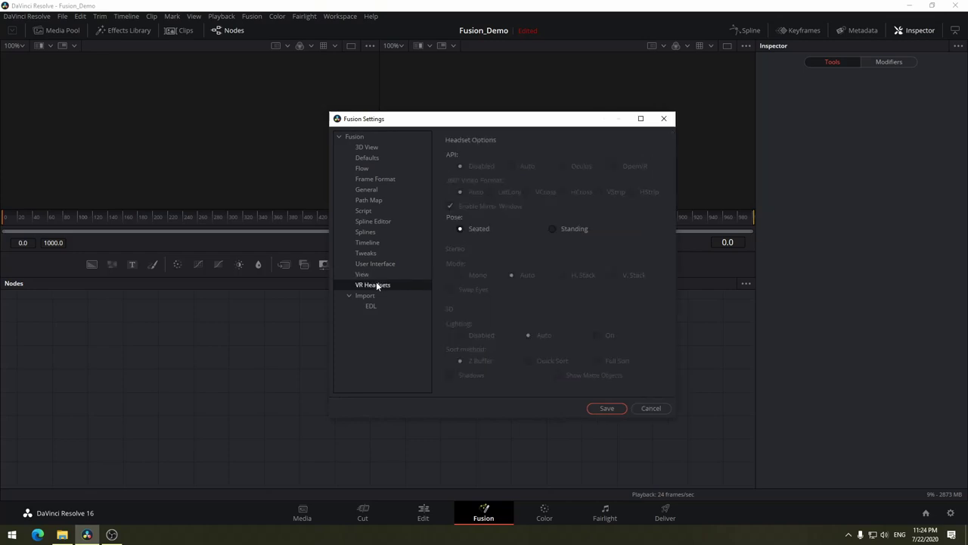
Save the Fusion preferences again and acknowledge the restart notice
left_click(610, 409)
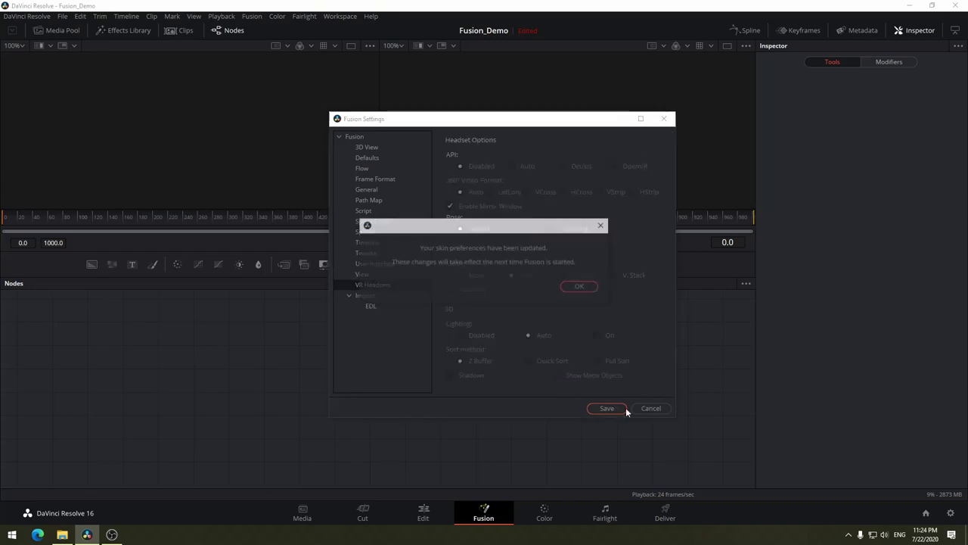
left_click(592, 288)
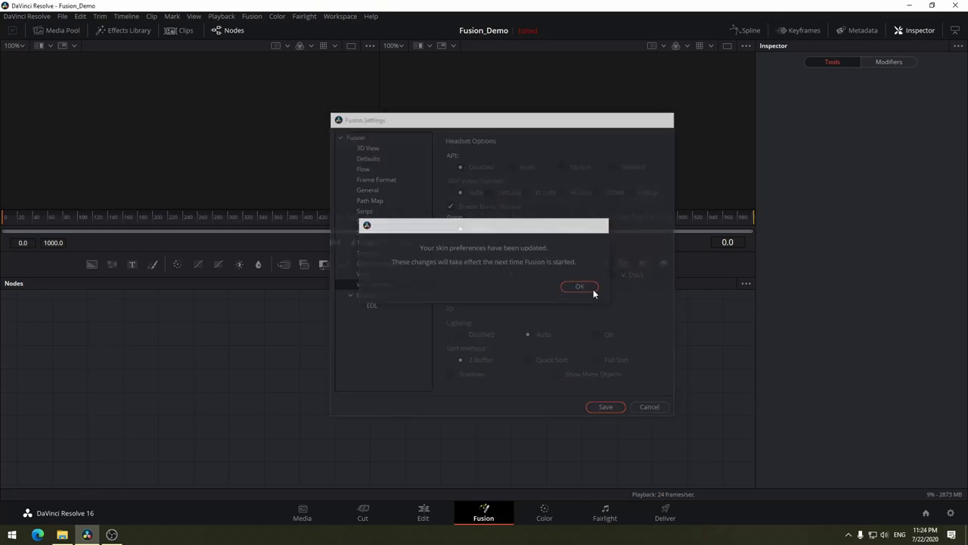
left_click(278, 16)
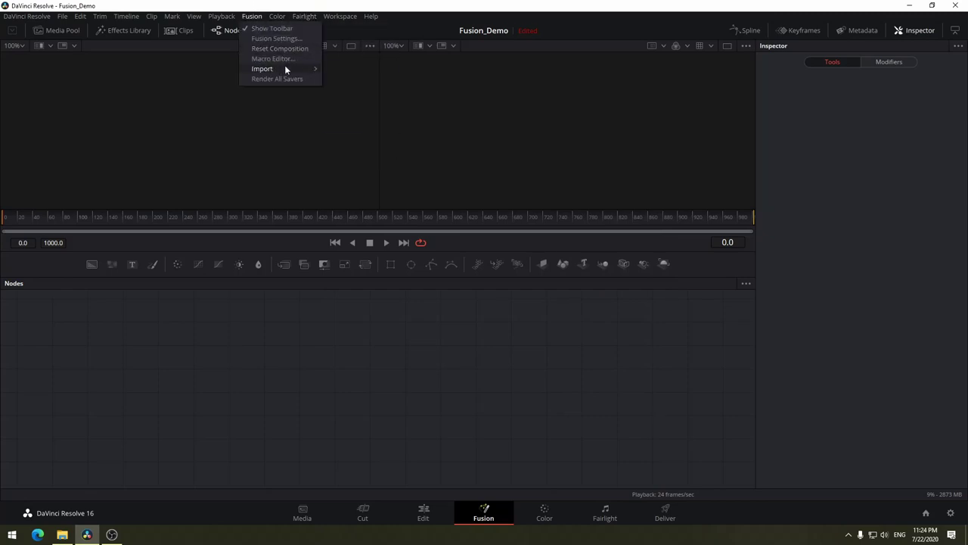
mouse_move(285, 69)
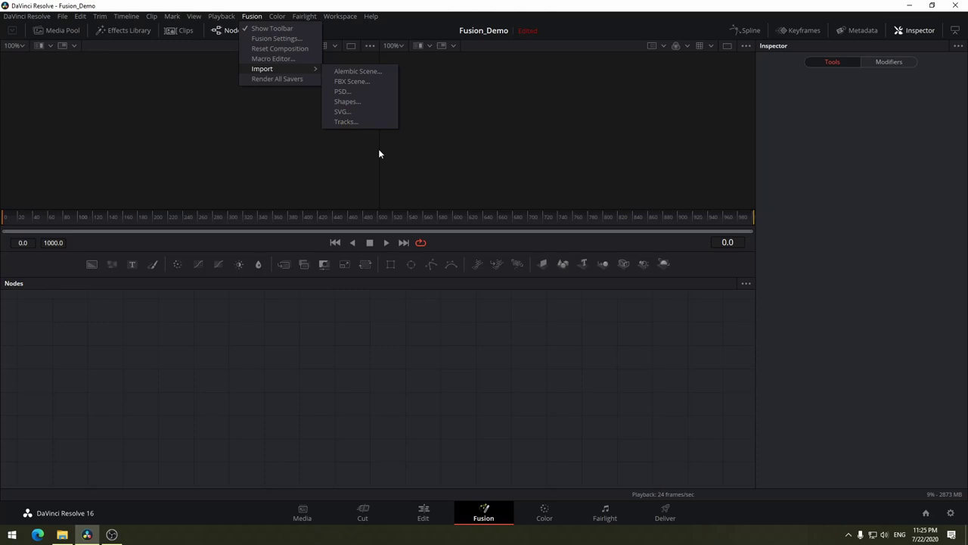
left_click(254, 17)
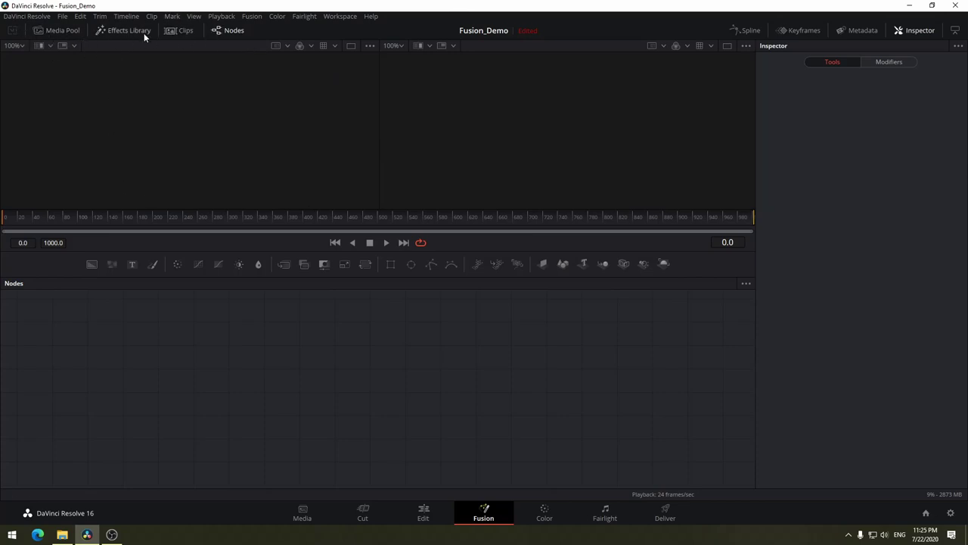
left_click(68, 32)
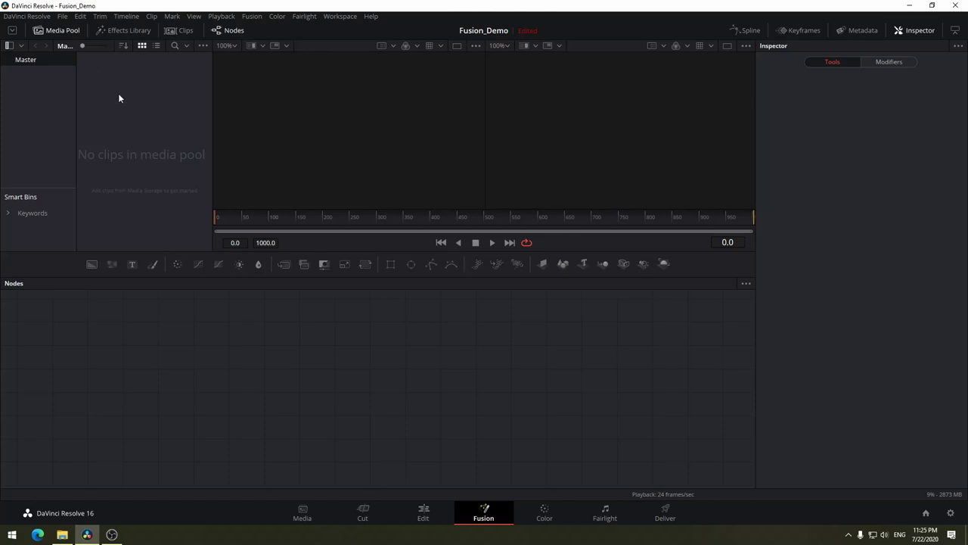
left_click(65, 30)
left_click(117, 31)
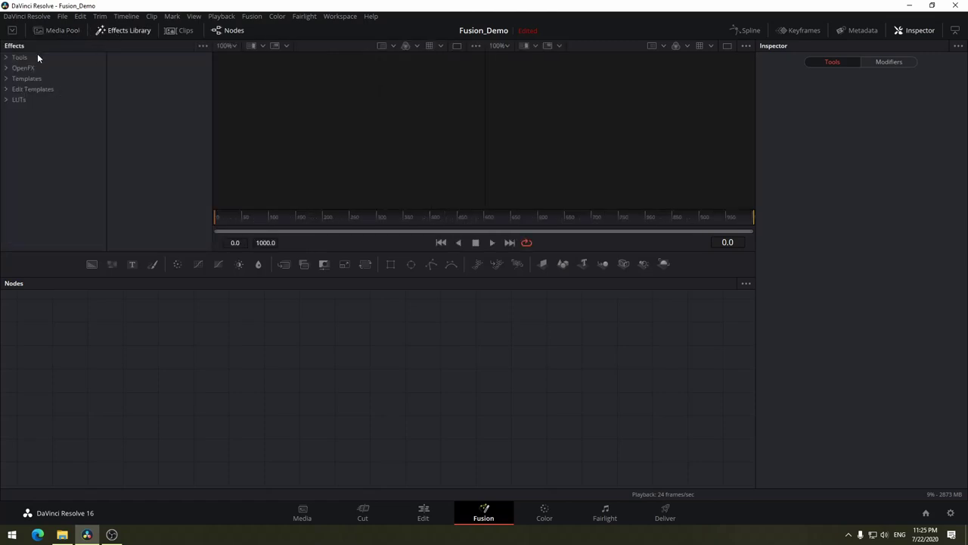
left_click(7, 58)
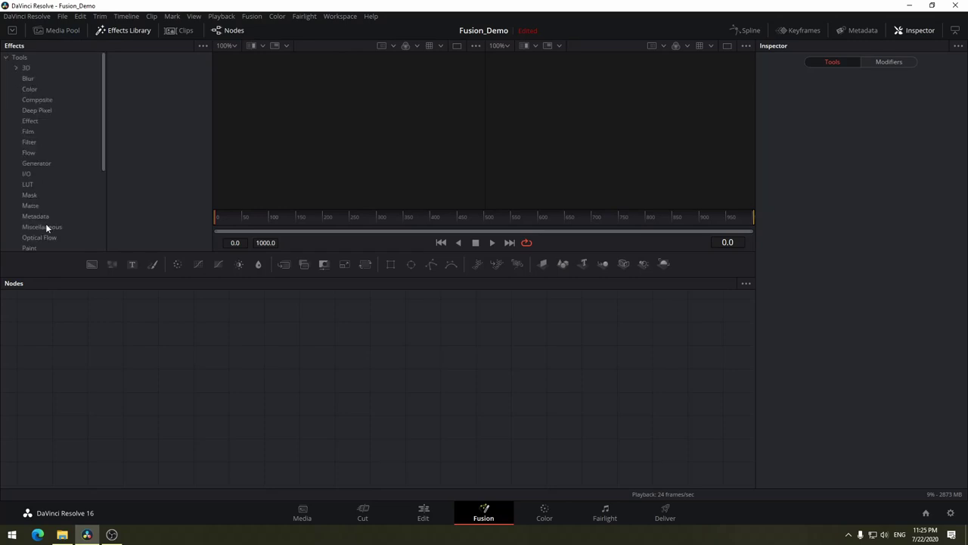
left_click(28, 78)
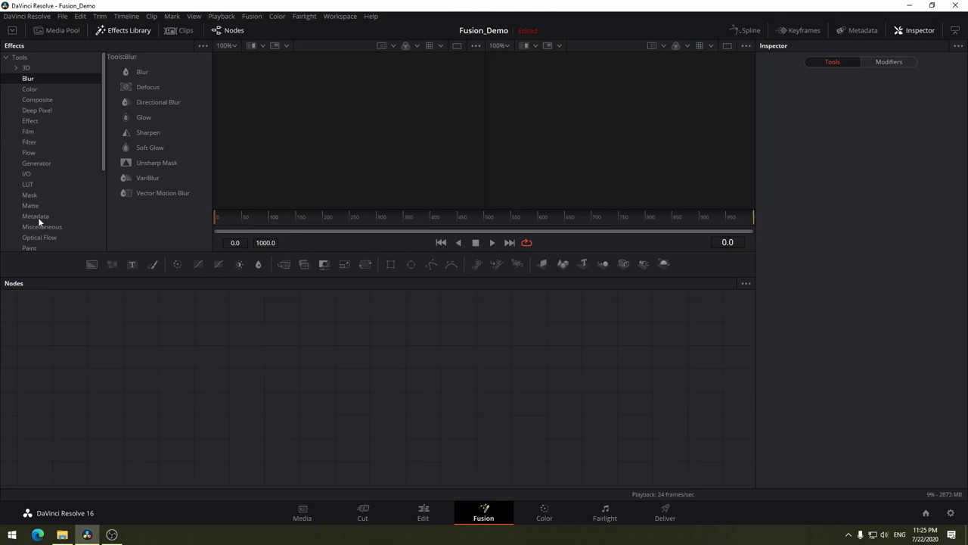
left_click(16, 69)
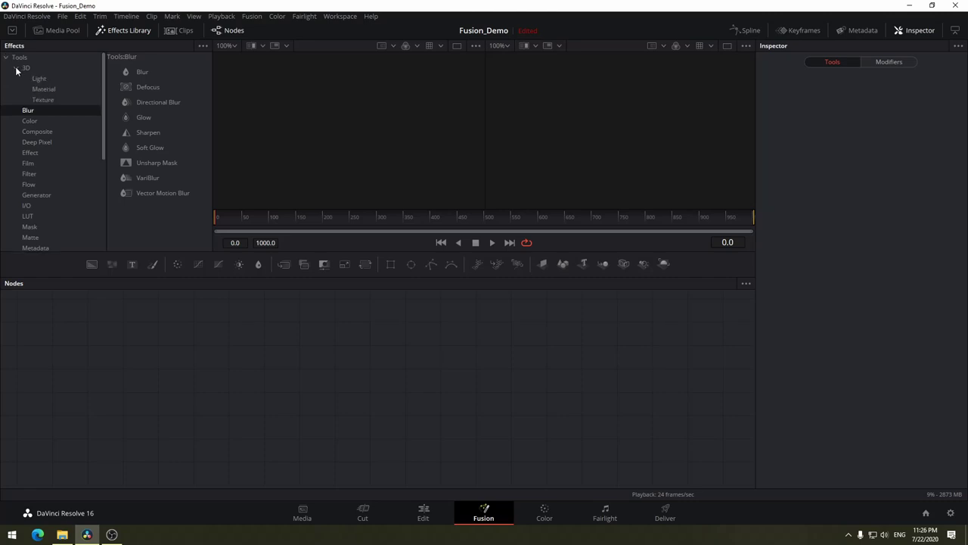
left_click(15, 69)
left_click(6, 58)
left_click(6, 80)
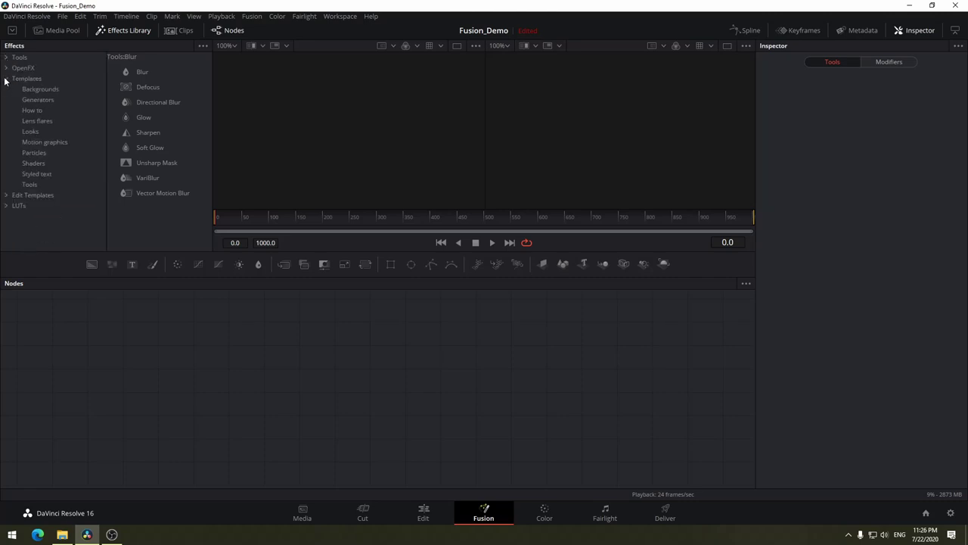
left_click(6, 79)
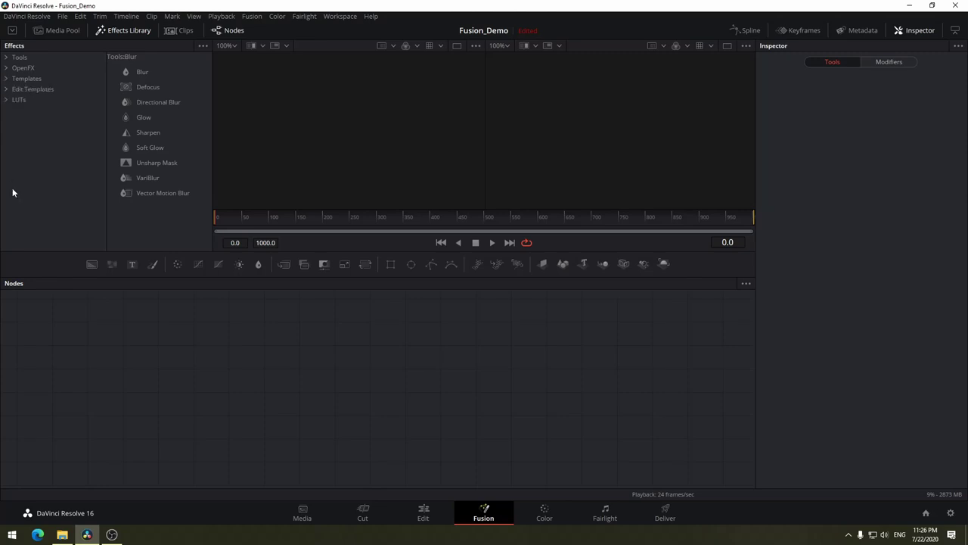
left_click(130, 30)
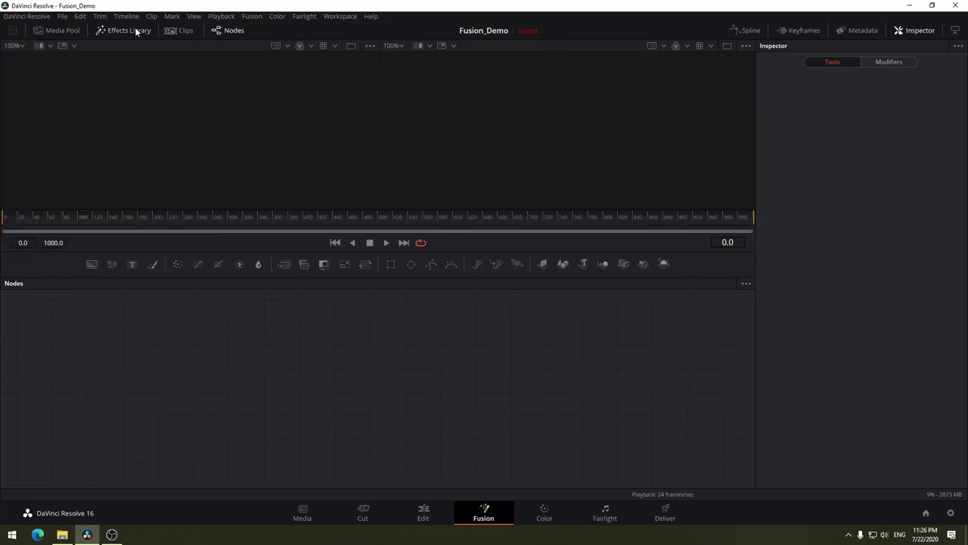
Toggle the Clips strip and the Nodes editor, ending with clips hidden and nodes shown
left_click(183, 32)
left_click(183, 32)
left_click(184, 32)
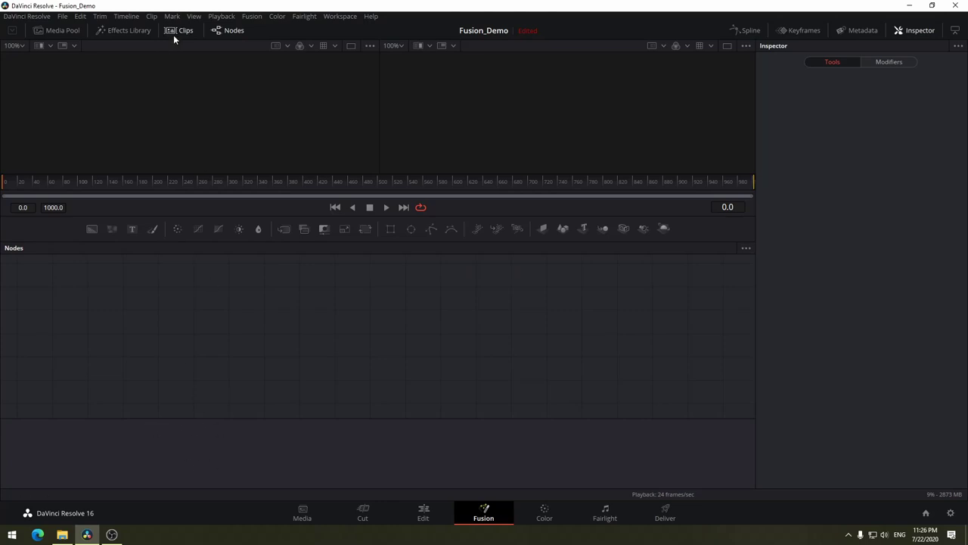
left_click(180, 32)
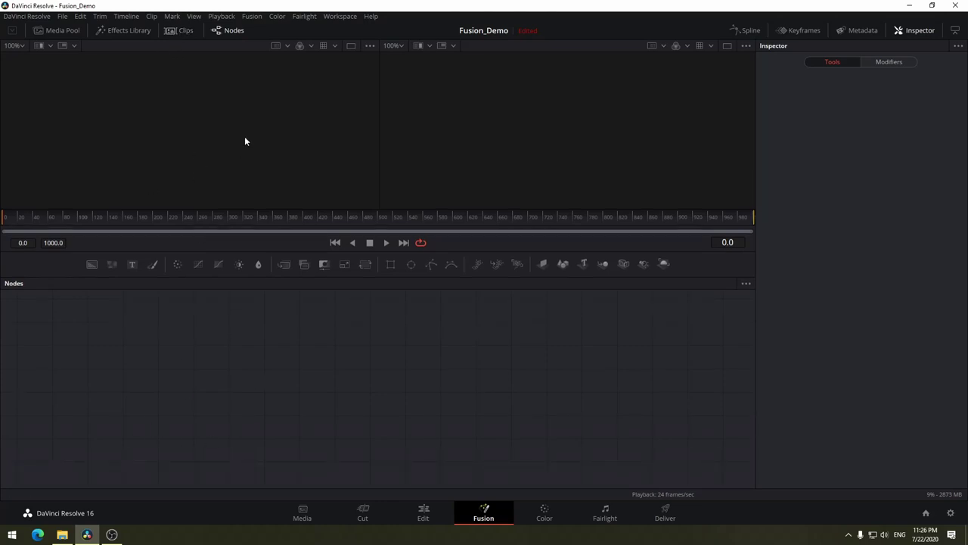
left_click(184, 34)
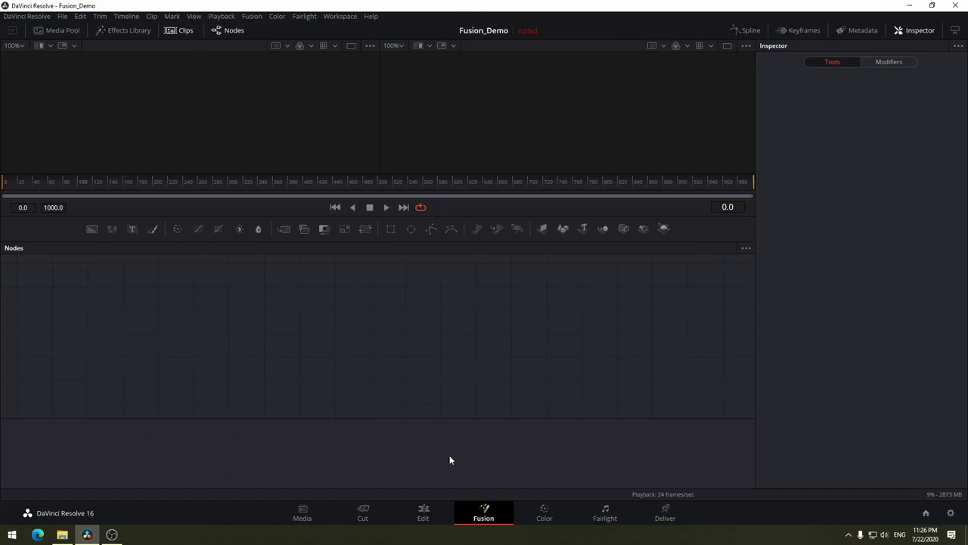
left_click(181, 30)
left_click(231, 30)
left_click(230, 30)
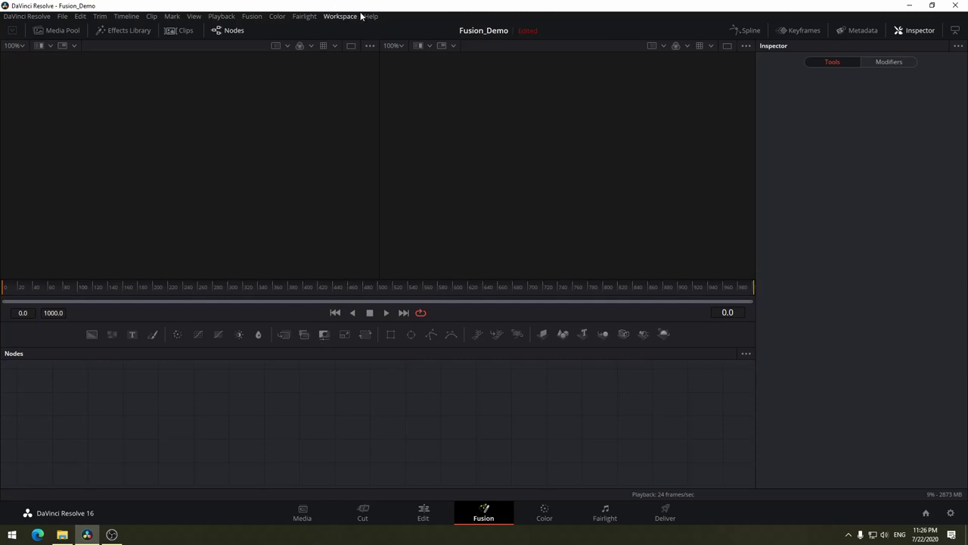
Try the Spline, Keyframes and Metadata panels, ending with only the Inspector open
left_click(750, 32)
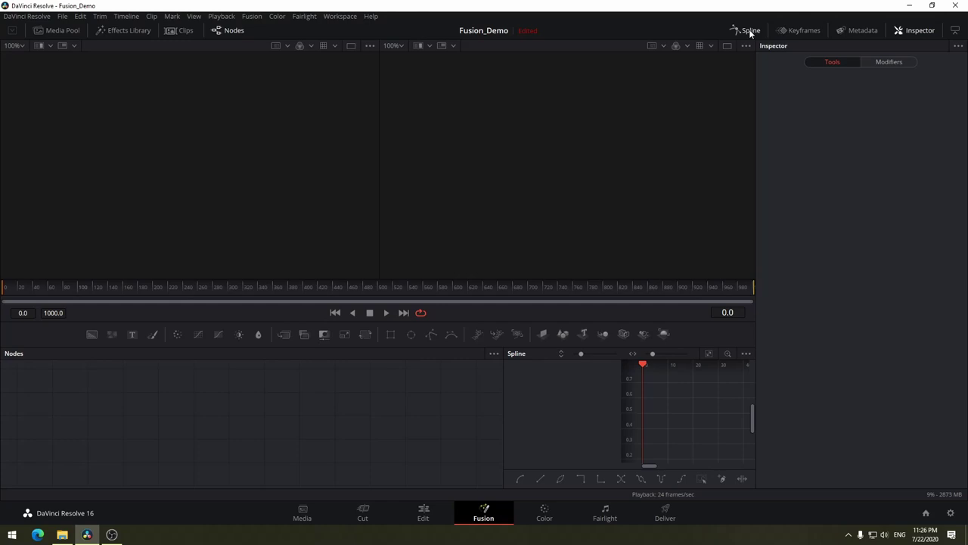
left_click(750, 31)
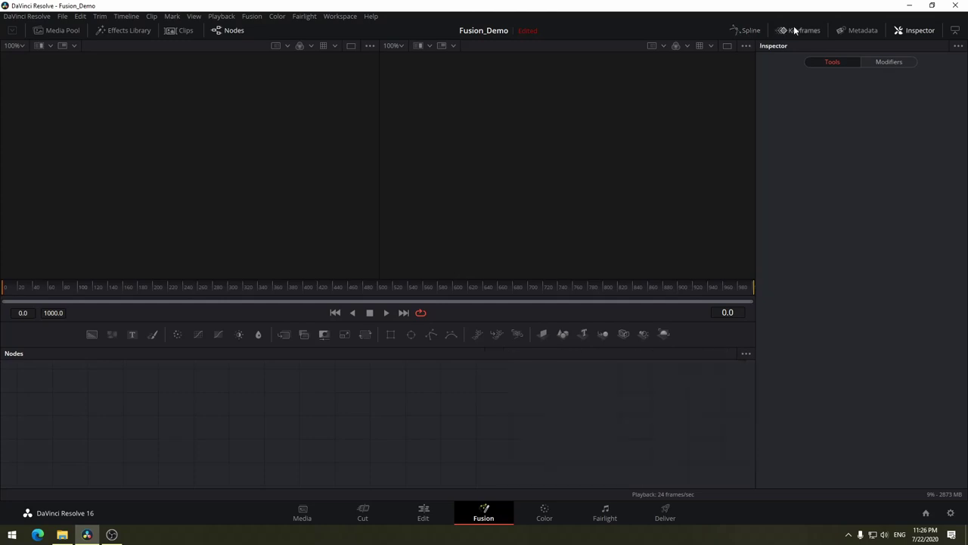
left_click(799, 31)
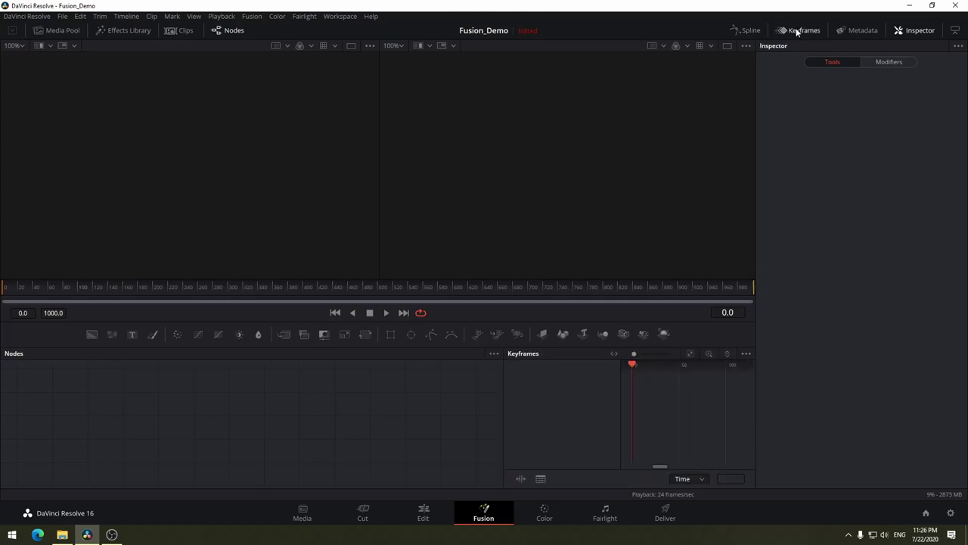
left_click(793, 29)
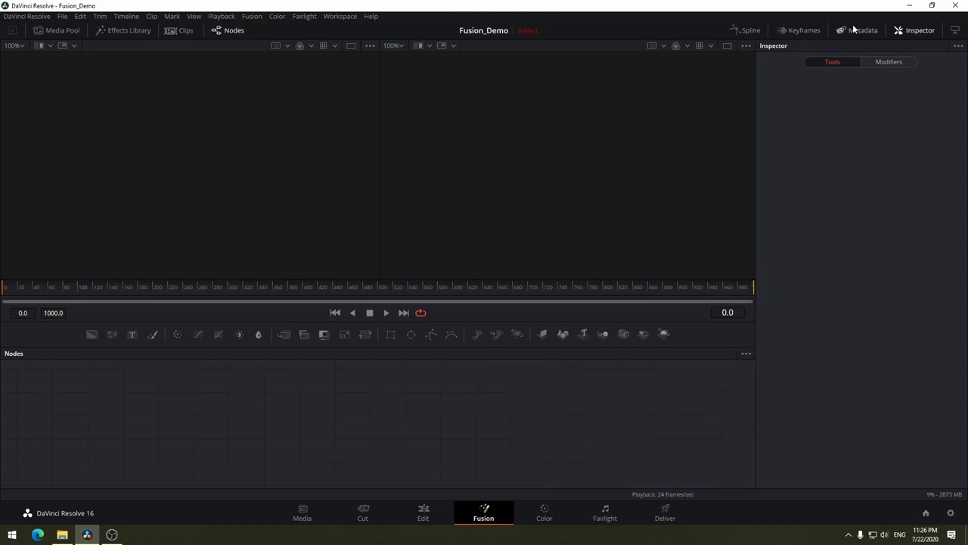
left_click(869, 32)
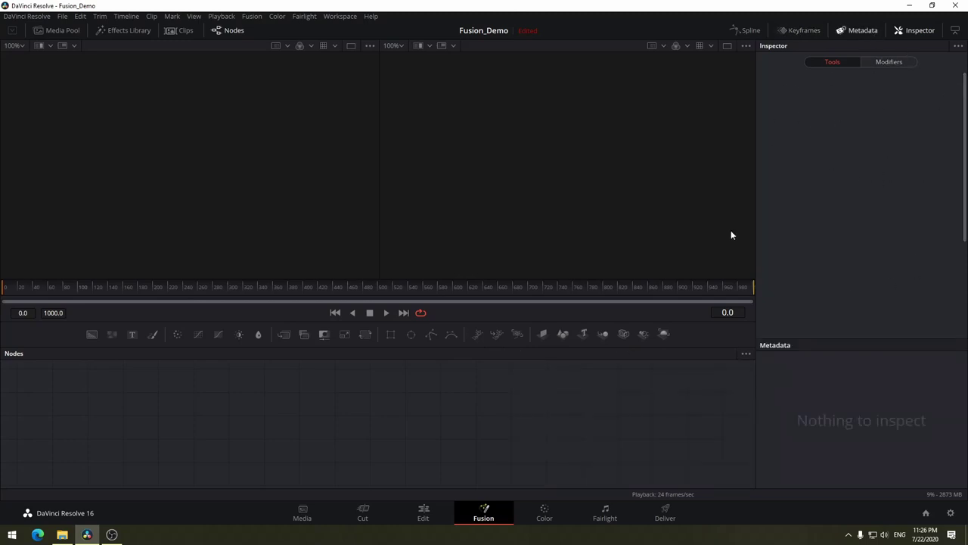
left_click(919, 30)
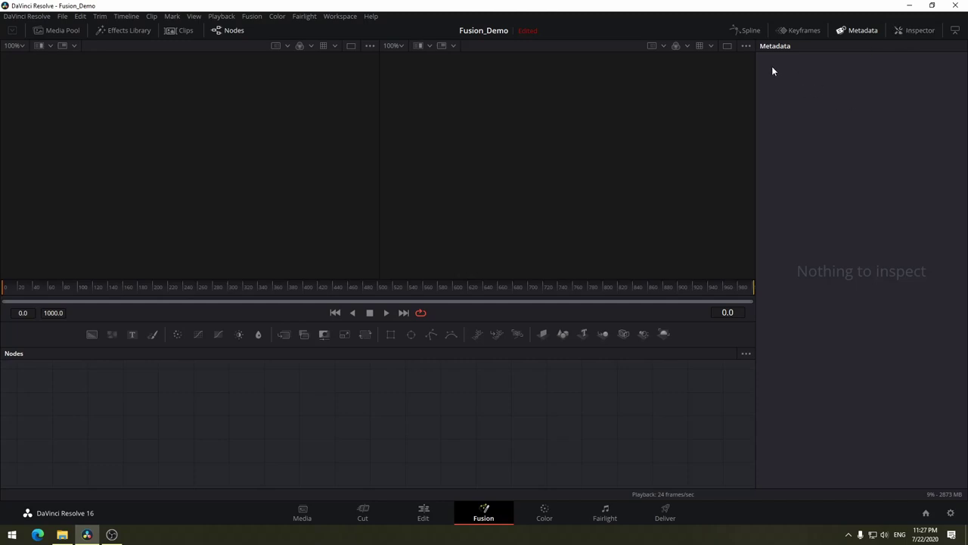
left_click(863, 29)
left_click(918, 28)
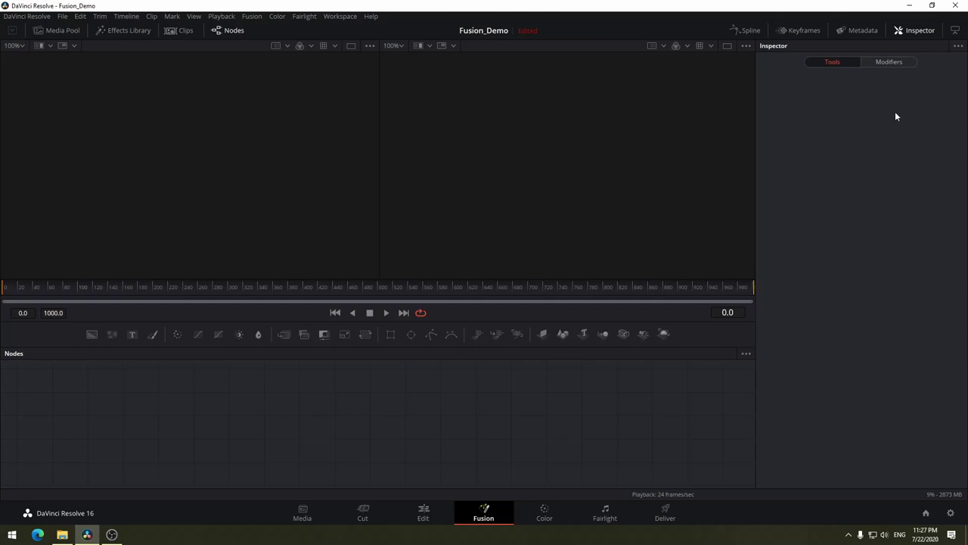
Hide the Inspector so the viewers span the full window width
left_click(912, 34)
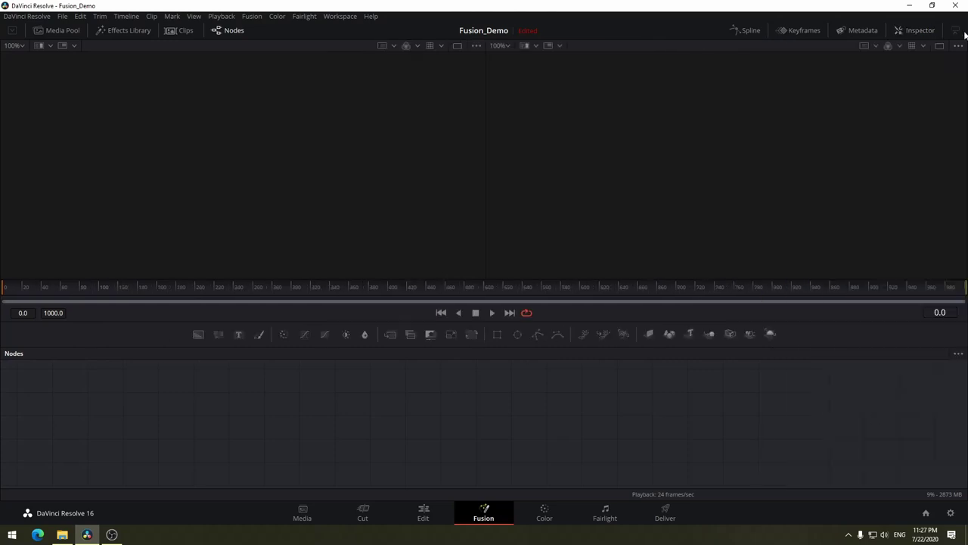
left_click(919, 34)
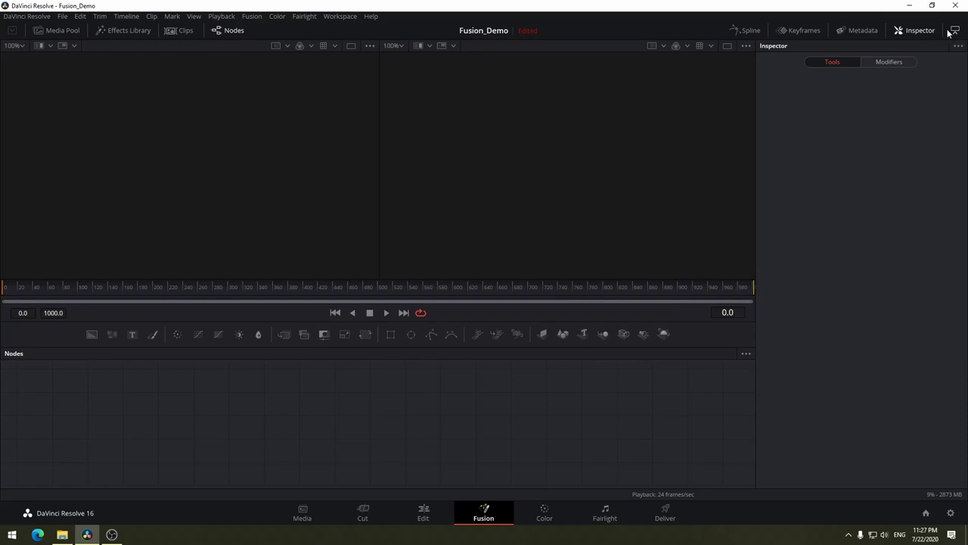
left_click(923, 30)
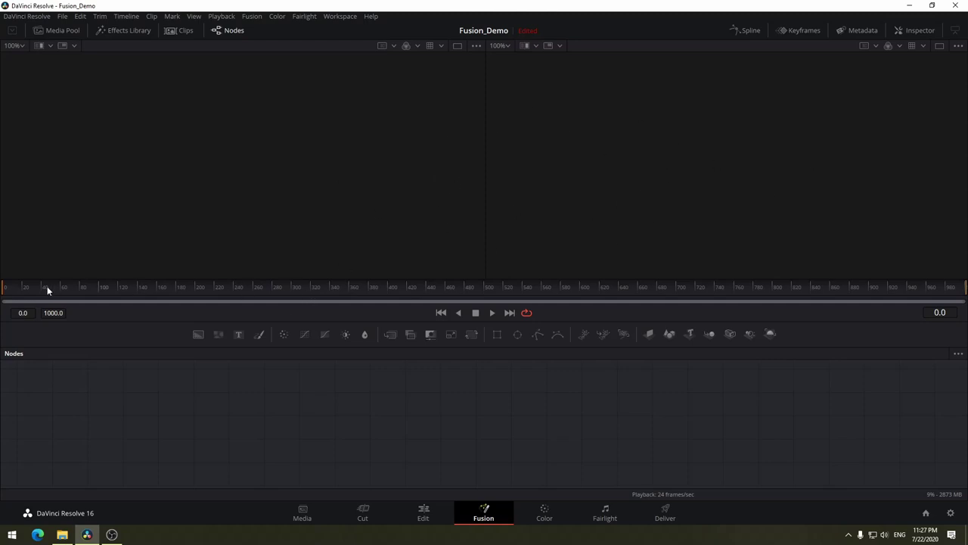
Move the current time to frame 492 and set the divider for taller viewers over a shorter node area
mouse_move(28, 286)
left_mouse_down()
mouse_move(518, 290)
mouse_move(225, 299)
mouse_move(938, 298)
mouse_move(3, 296)
mouse_move(949, 296)
mouse_move(4, 342)
mouse_move(967, 295)
mouse_move(3, 329)
mouse_move(158, 321)
mouse_move(3, 309)
mouse_move(966, 261)
mouse_move(962, 282)
mouse_move(2, 301)
left_mouse_up()
left_click_drag(468, 348, 493, 237)
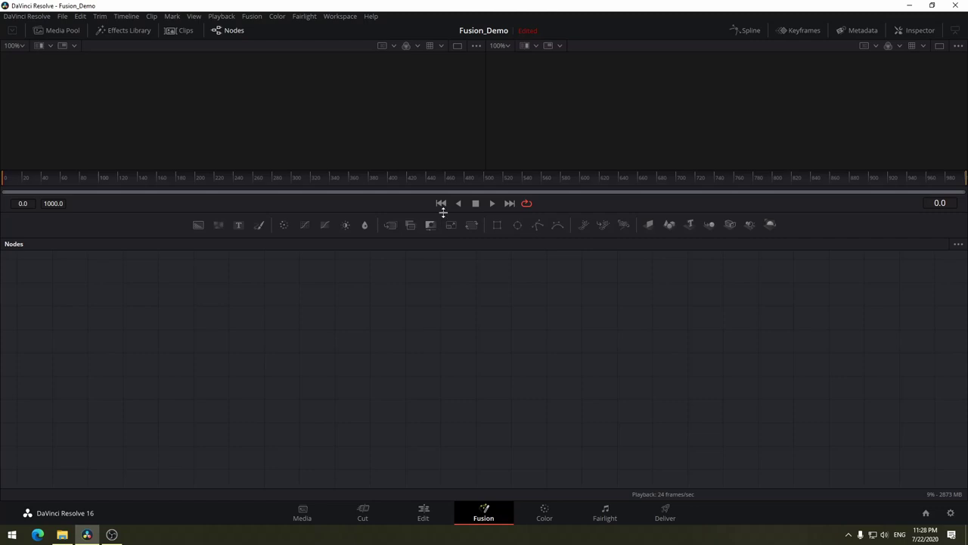
left_click_drag(442, 212, 440, 276)
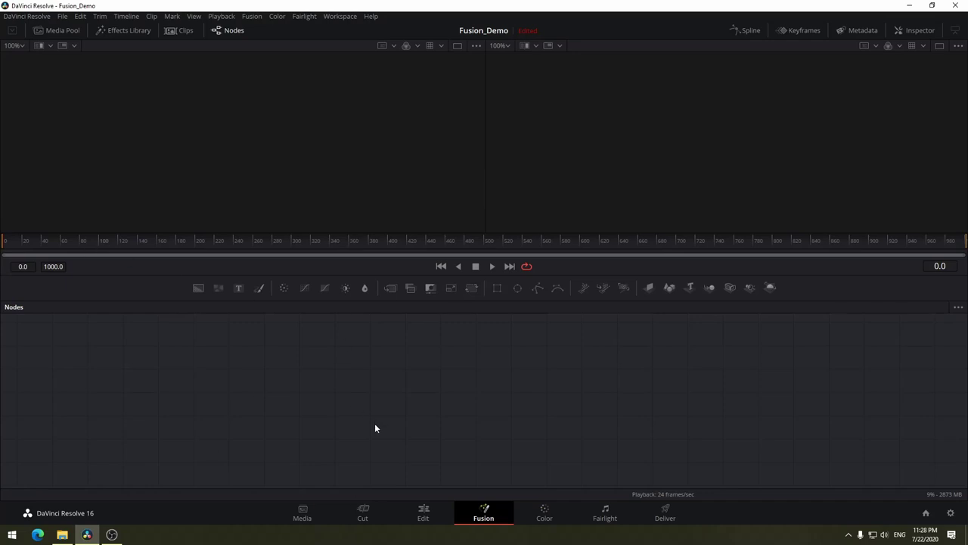
In Media Storage, navigate through 2020, SU and 802318 to the W2 folder
left_click(306, 517)
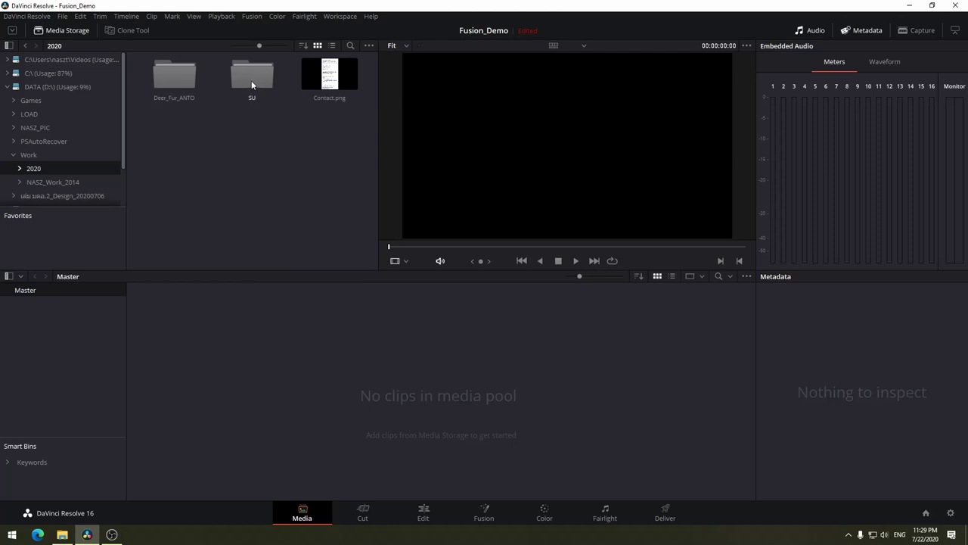
left_click(19, 168)
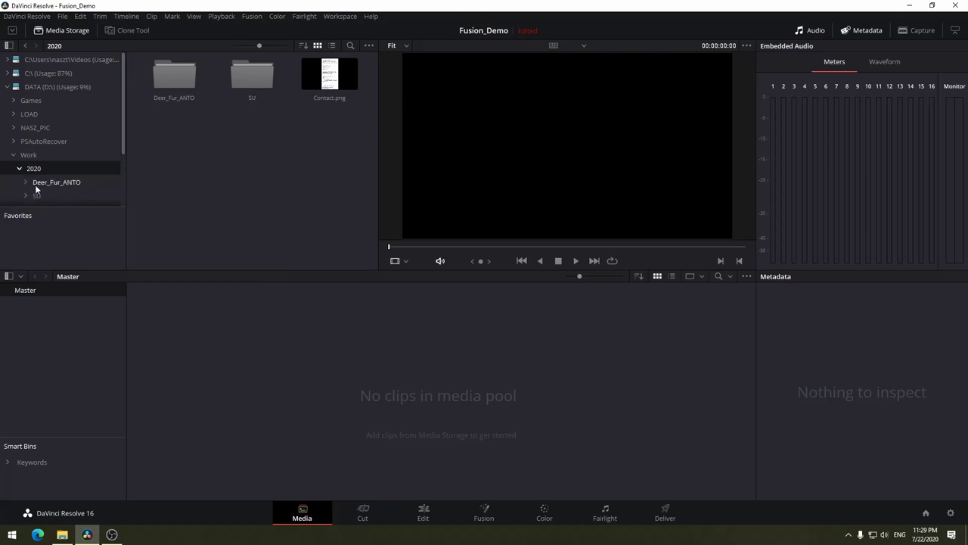
scroll(33, 178, "down", 1)
left_click(28, 153)
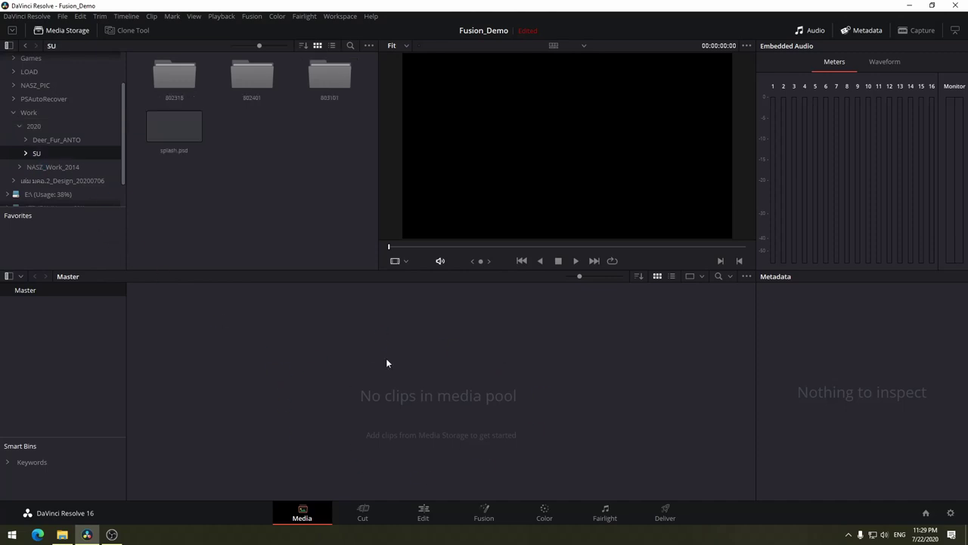
double_click(182, 78)
double_click(182, 75)
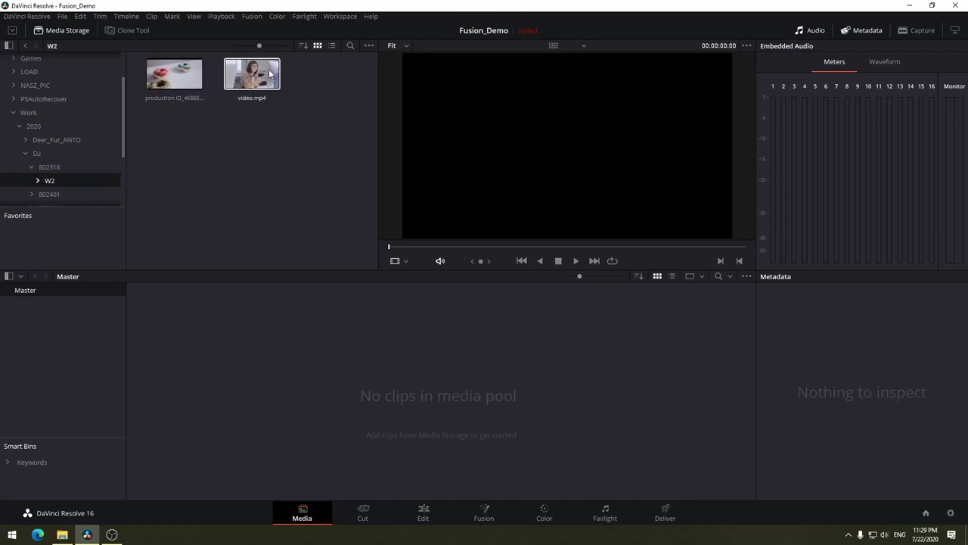
Import video.mp4 and the donut clip into the Media Pool, changing the project frame rate to match
left_click_drag(299, 166, 165, 62)
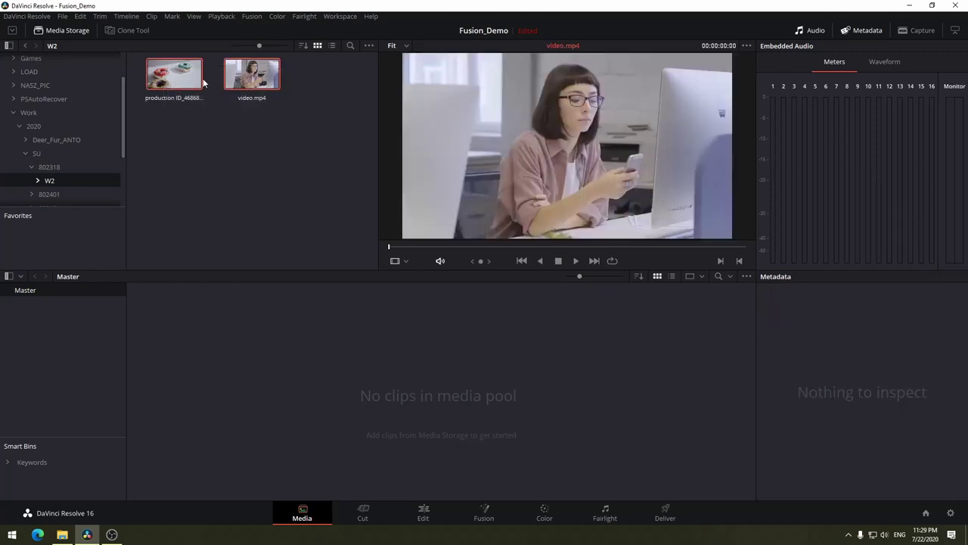
left_click(251, 85)
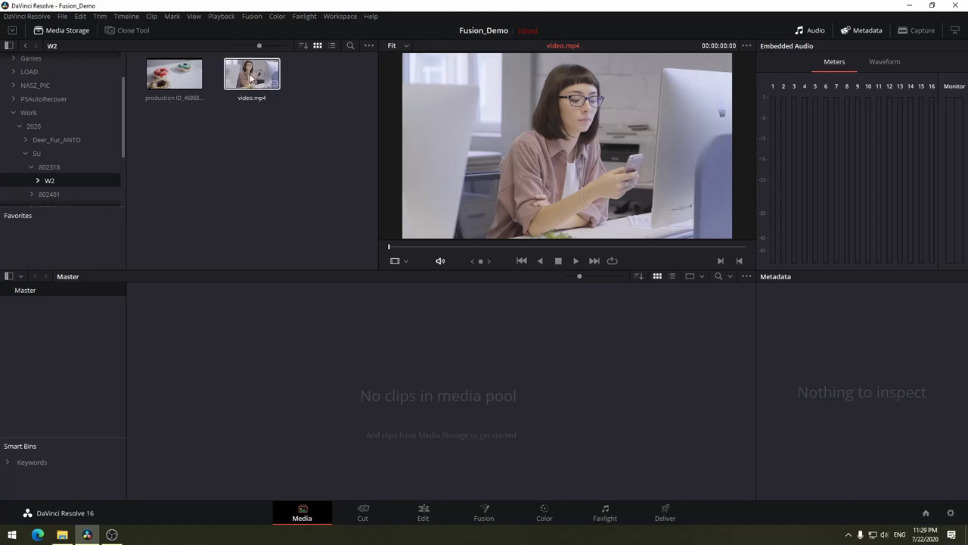
mouse_move(194, 80)
left_mouse_down()
mouse_move(261, 109)
mouse_move(269, 216)
mouse_move(341, 371)
left_mouse_up()
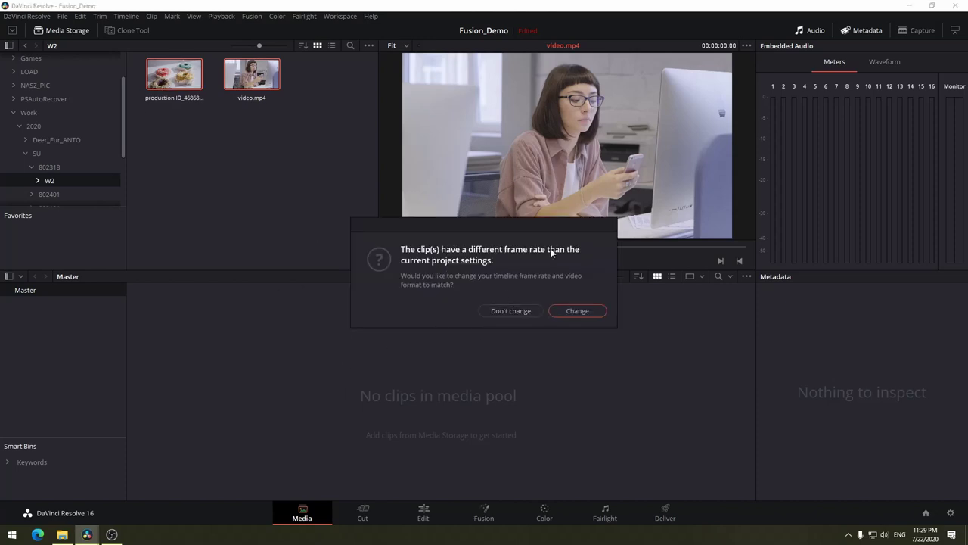
left_click(576, 313)
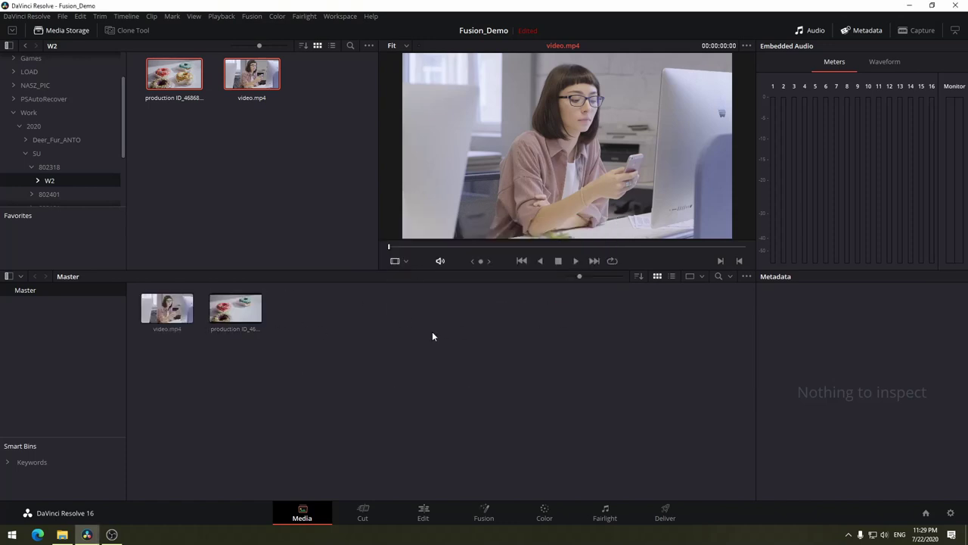
Switch to the Edit page and select the video.mp4 clip in the Media Pool
left_click(438, 514)
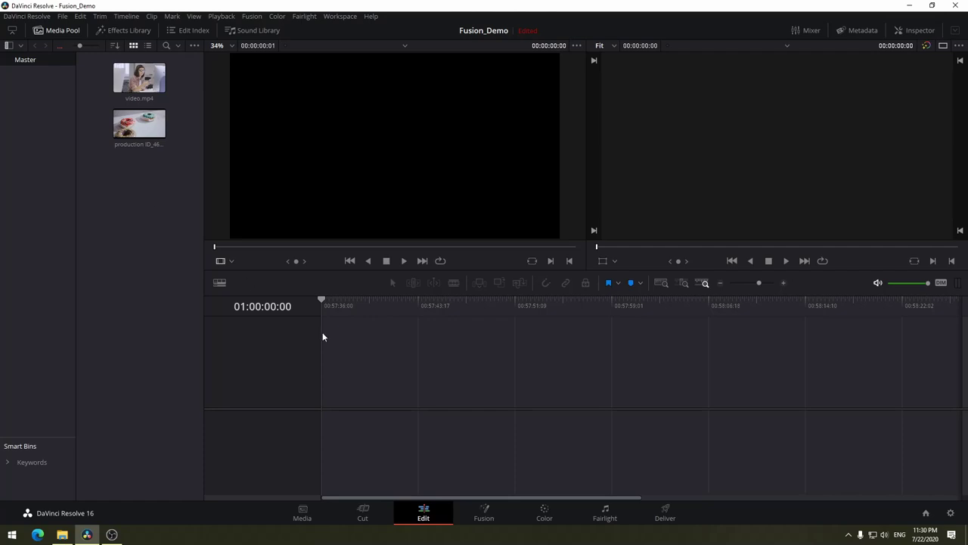
left_click(151, 84)
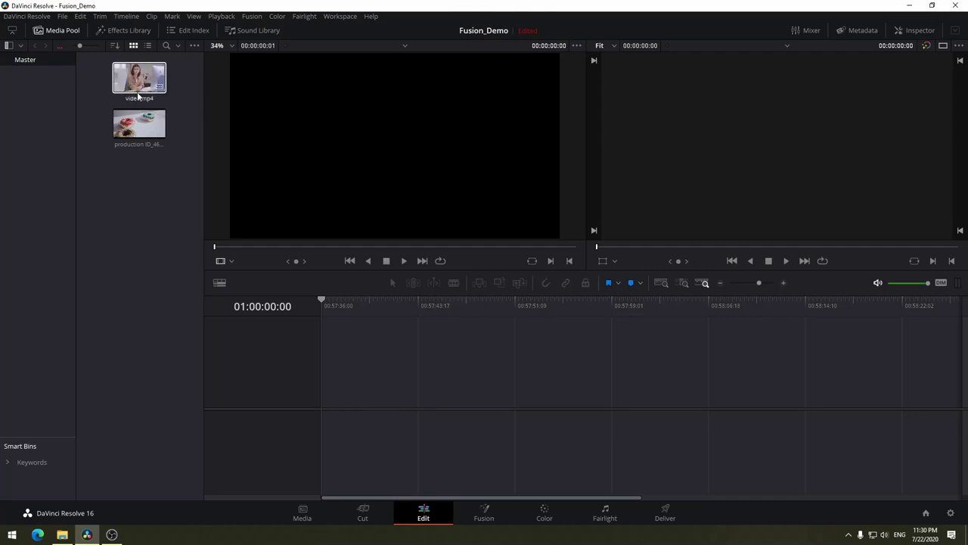
Drag the donut production clip onto a new Timeline 1
left_click(132, 128)
mouse_move(132, 129)
left_mouse_down()
mouse_move(357, 378)
mouse_move(337, 378)
left_mouse_up()
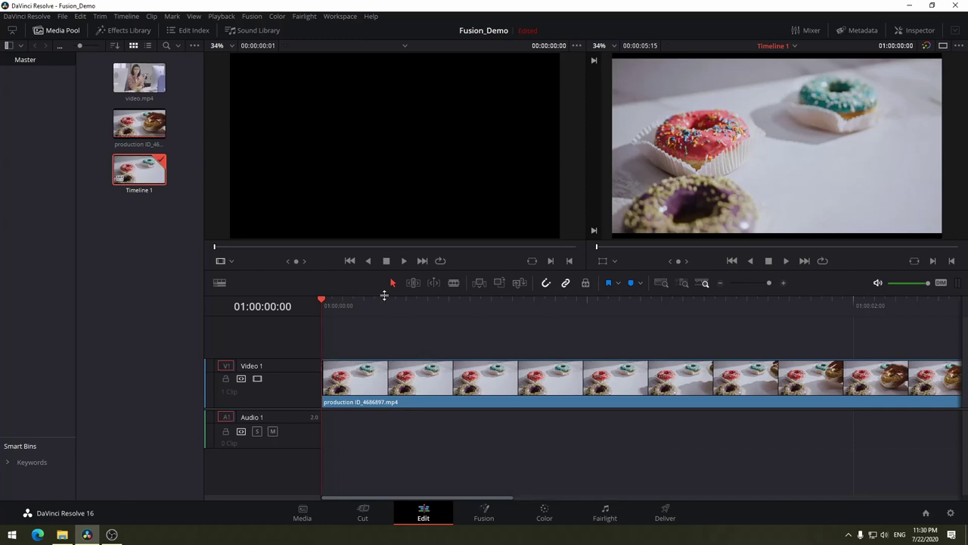
scroll(514, 341, "down", 2)
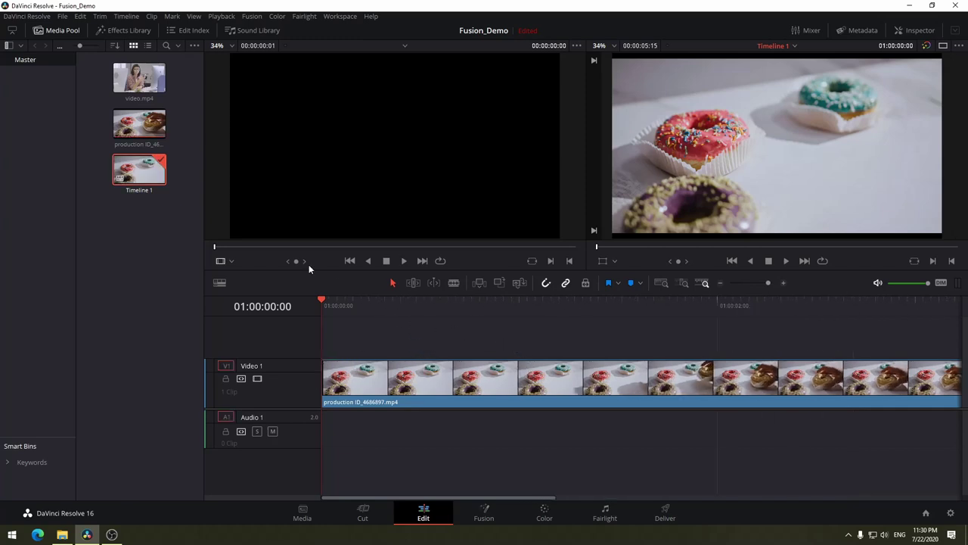
scroll(448, 326, "down", 1)
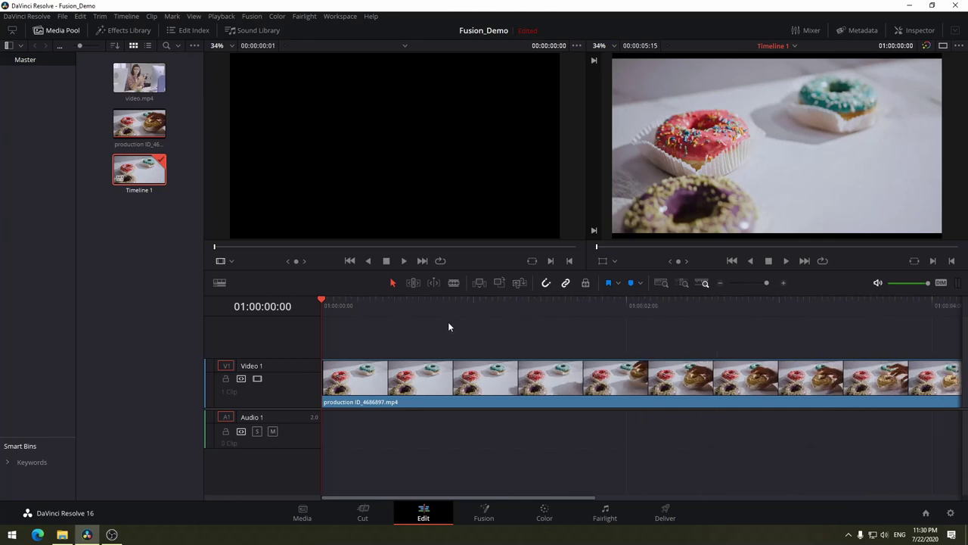
scroll(449, 322, "down", 2)
Scrub the playhead through the clip and play it from 01:00:01:20
mouse_move(710, 305)
left_mouse_down()
mouse_move(754, 308)
mouse_move(741, 323)
mouse_move(753, 341)
left_mouse_up()
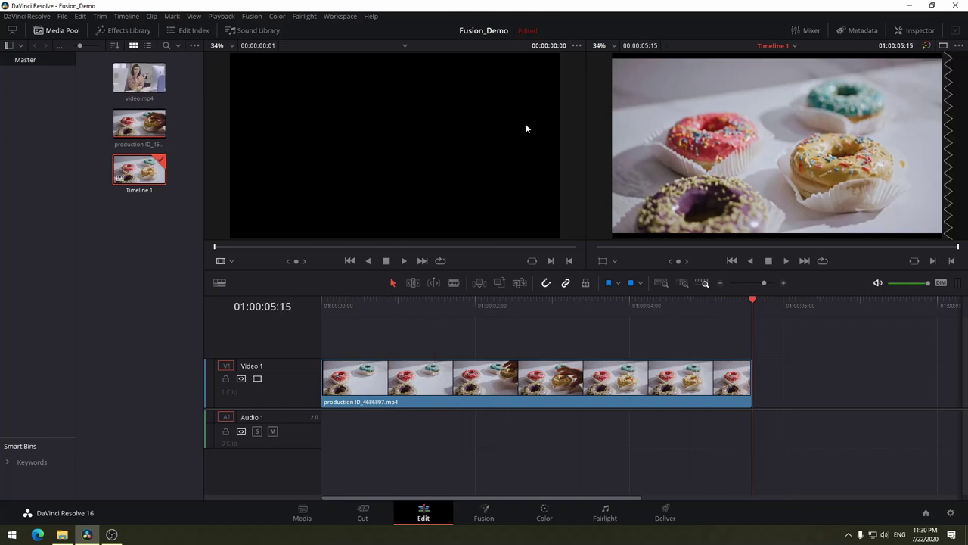
left_click_drag(751, 306, 305, 324)
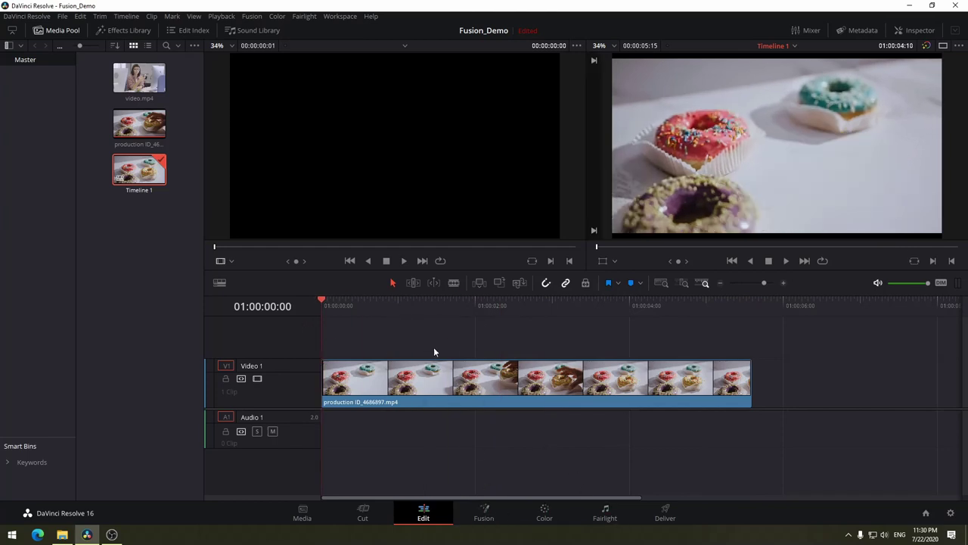
left_click(420, 308)
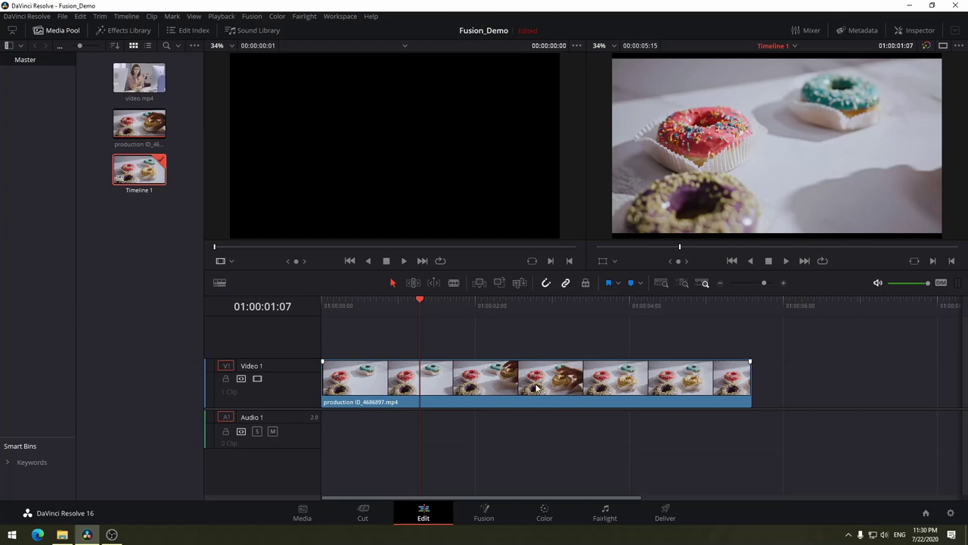
left_click(461, 303)
key("space")
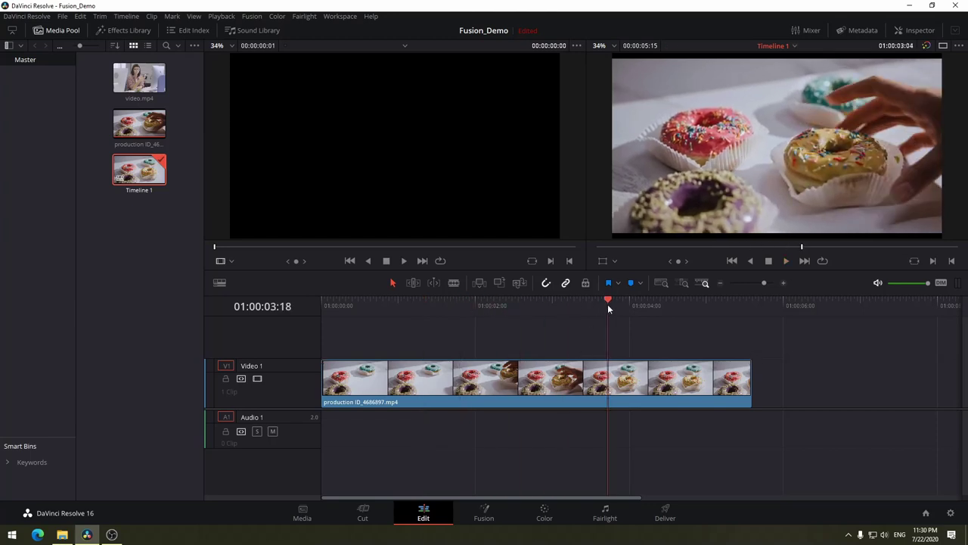
mouse_move(608, 304)
left_mouse_down()
mouse_move(619, 312)
mouse_move(313, 314)
left_mouse_up()
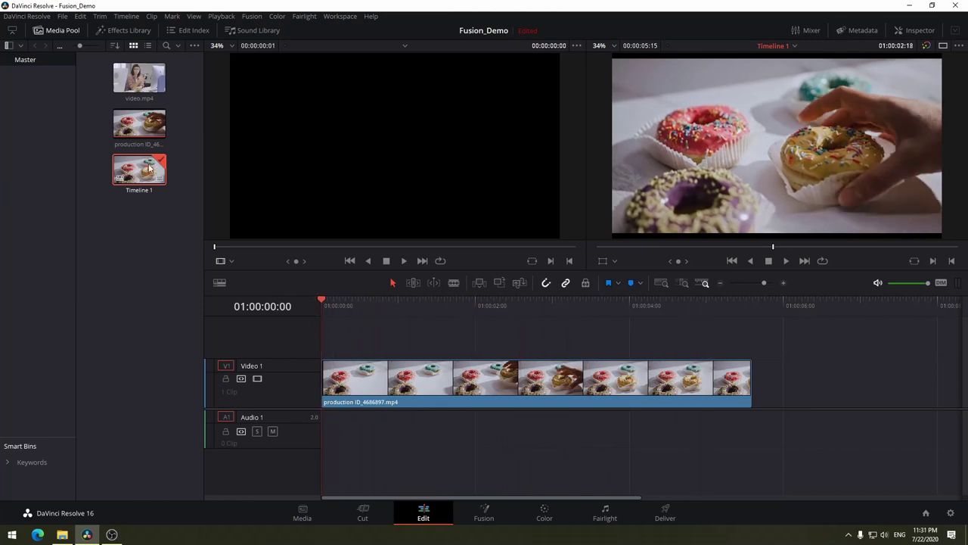
Show the Metadata panel beside the viewer and scrub the clip around 01:00:01:23
right_click(148, 125)
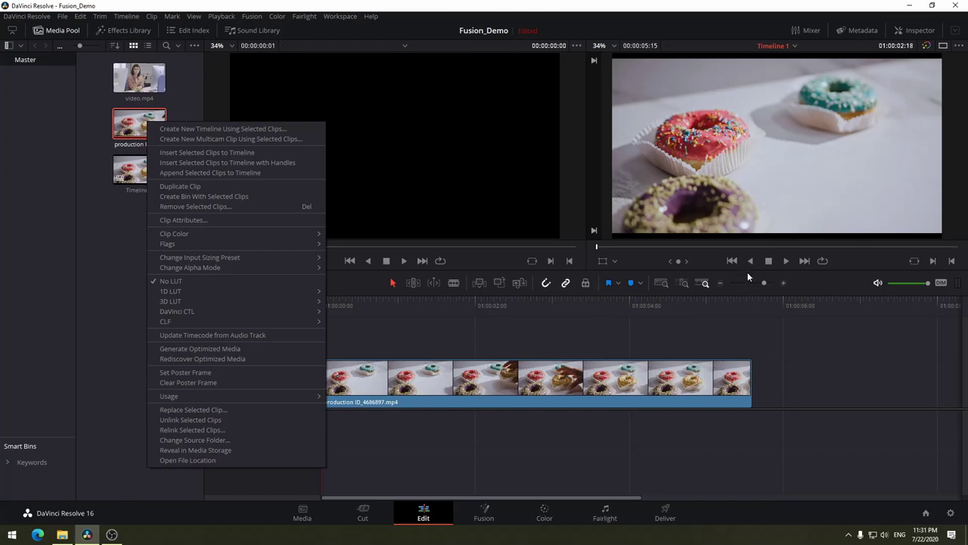
left_click(860, 31)
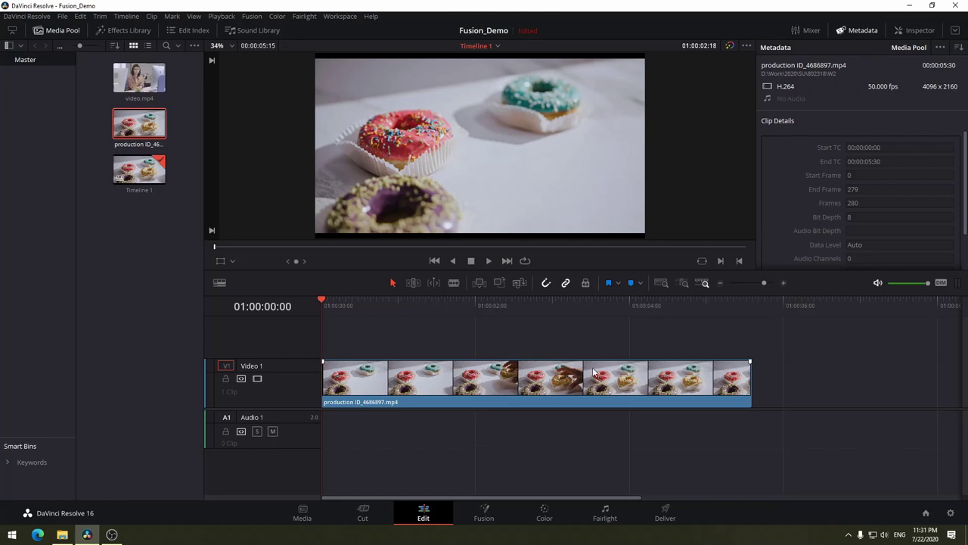
left_click(470, 309)
left_click_drag(474, 309, 417, 311)
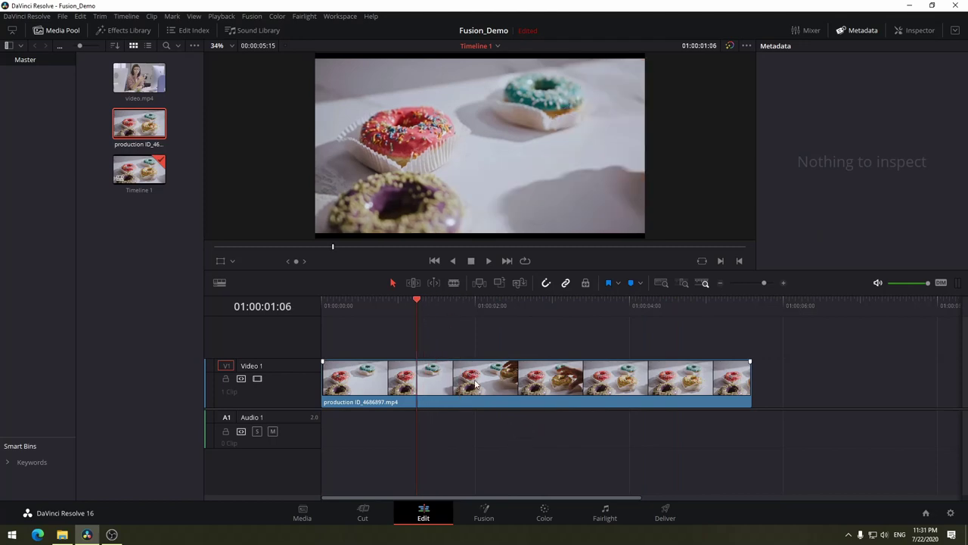
Generate optimized media for the donut production clip, then scrub the timeline
right_click(144, 129)
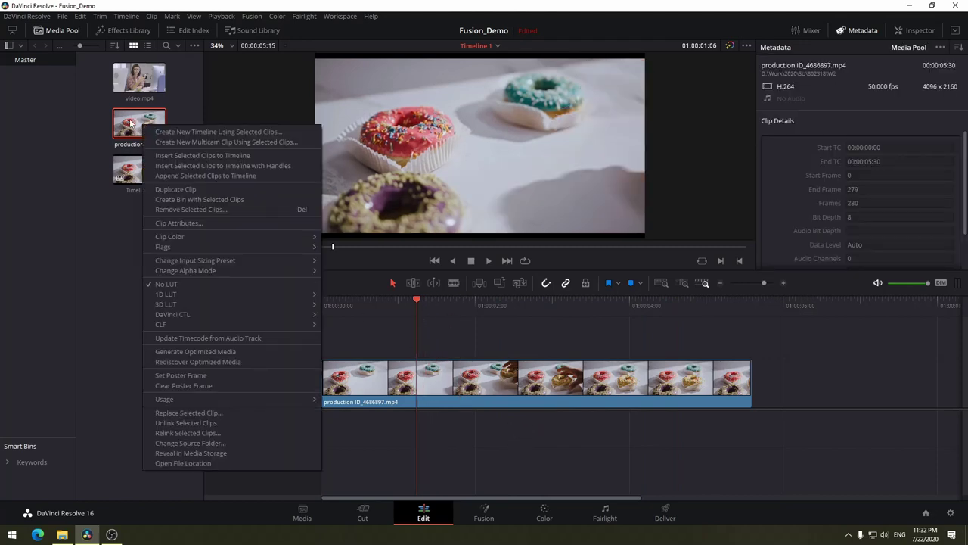
left_click(181, 350)
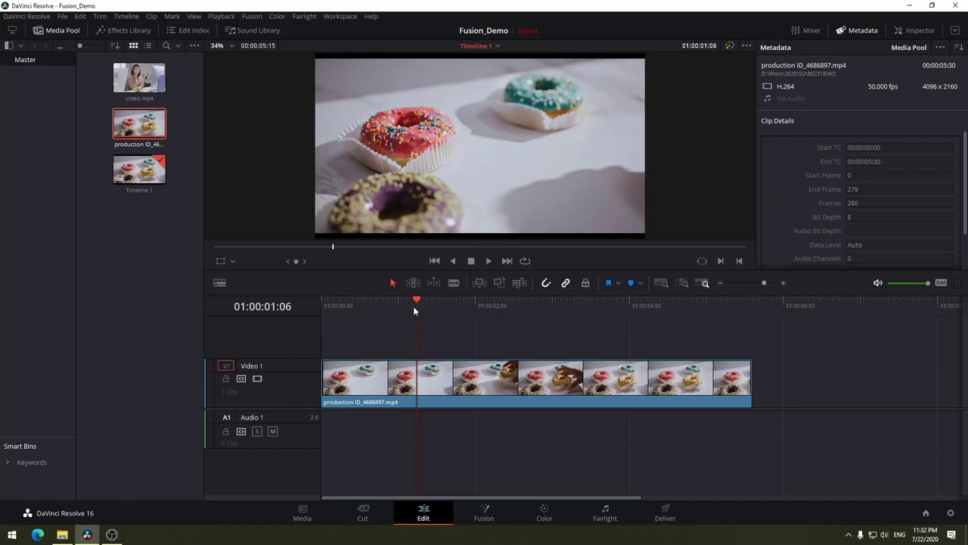
left_click_drag(422, 304, 641, 307)
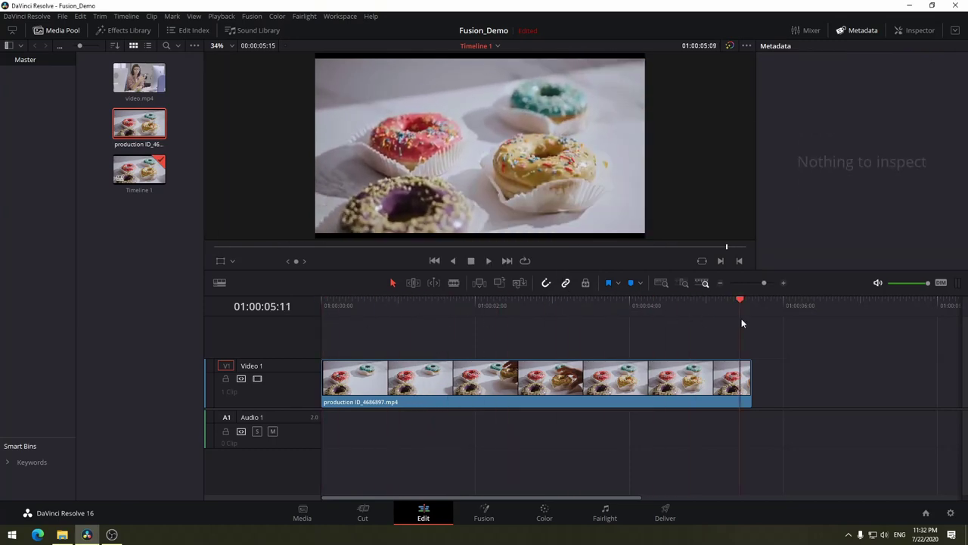
left_click_drag(570, 318, 319, 318)
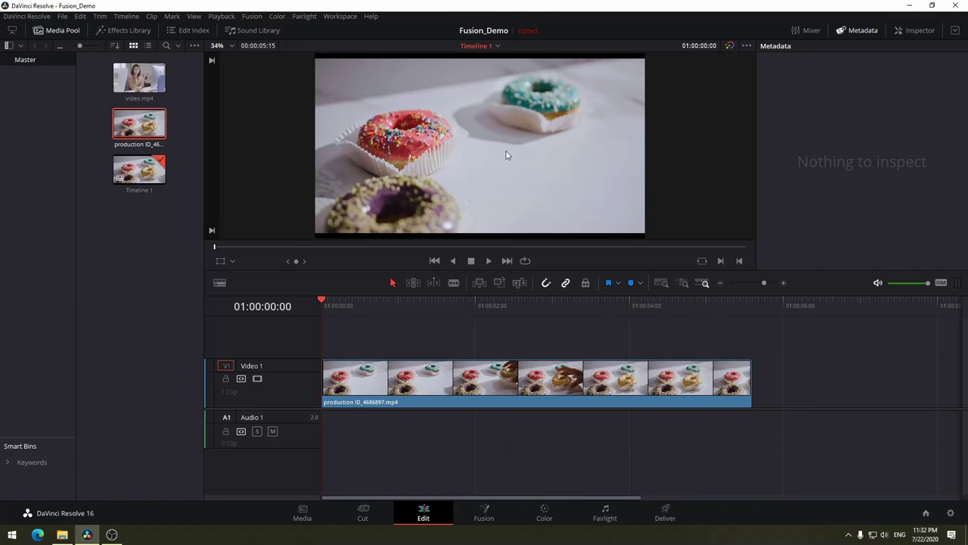
Open the donut clip on the Fusion page and deselect the MediaIn1 node
left_click(490, 518)
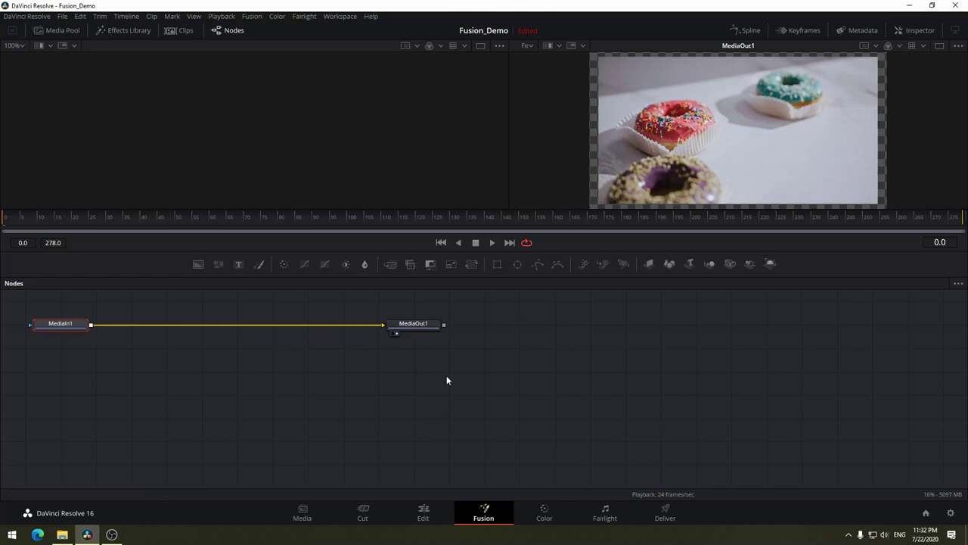
left_click(379, 364)
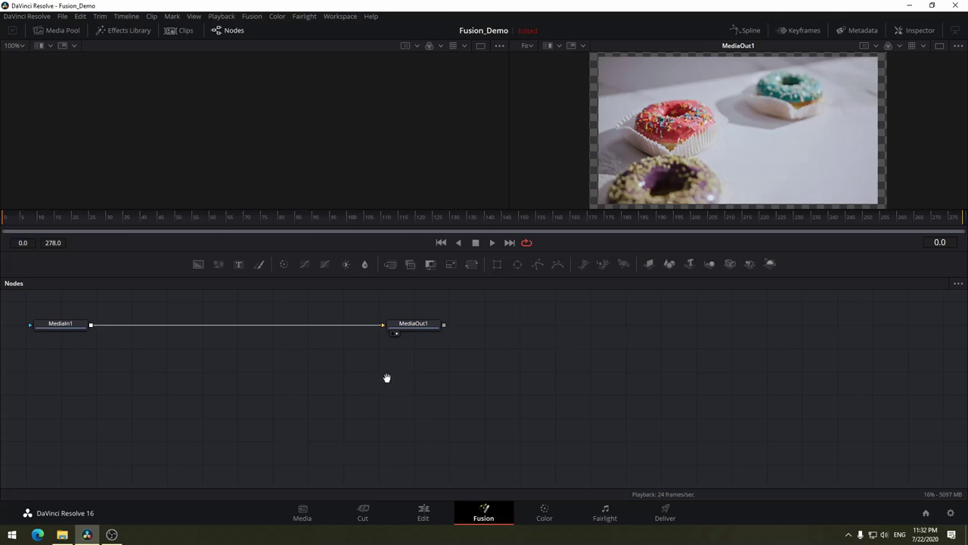
mouse_move(386, 377)
left_mouse_down()
mouse_move(495, 381)
mouse_move(618, 402)
mouse_move(601, 370)
mouse_move(337, 433)
mouse_move(446, 423)
mouse_move(628, 441)
mouse_move(495, 398)
left_mouse_up()
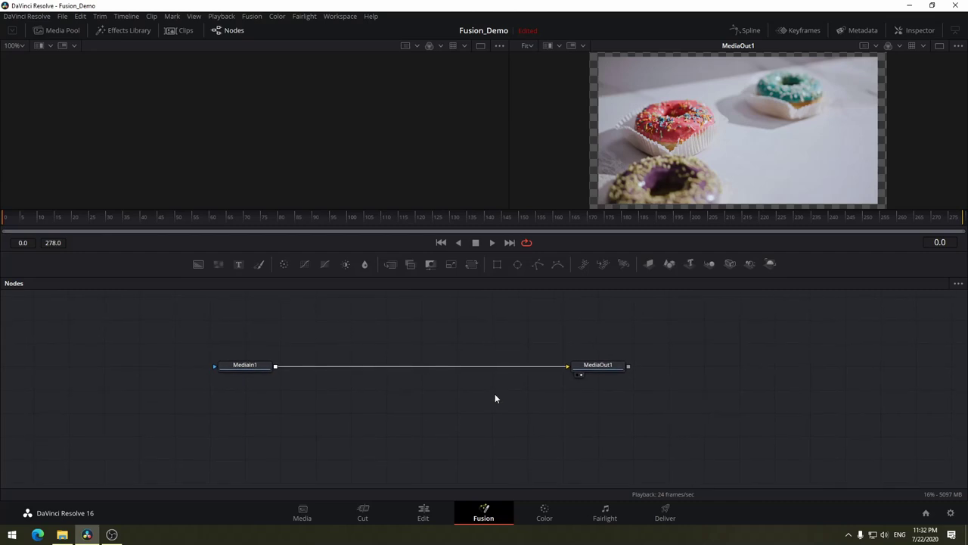
scroll(502, 424, "up", 1)
scroll(503, 424, "down", 2)
scroll(502, 424, "down", 1)
scroll(503, 424, "up", 4)
scroll(502, 424, "down", 5)
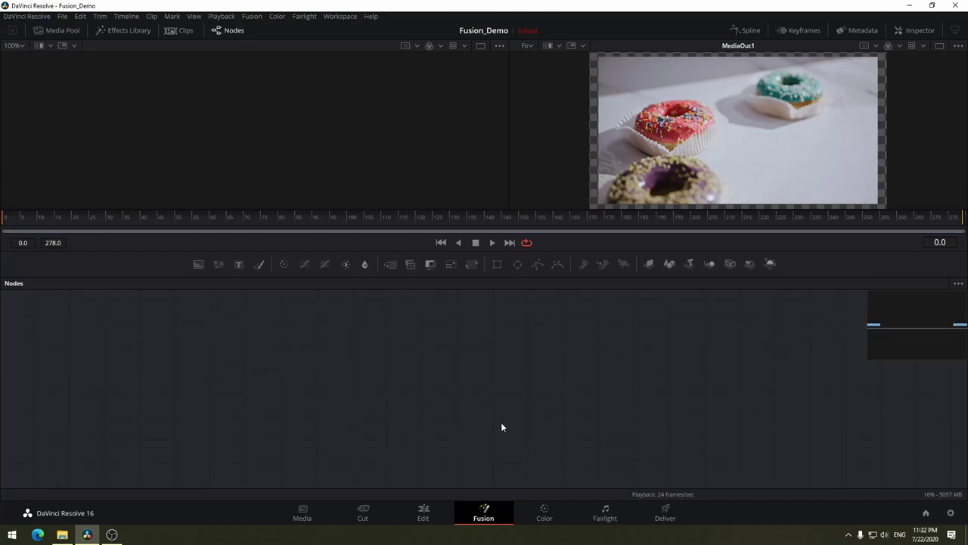
scroll(499, 423, "up", 3)
scroll(498, 423, "up", 2)
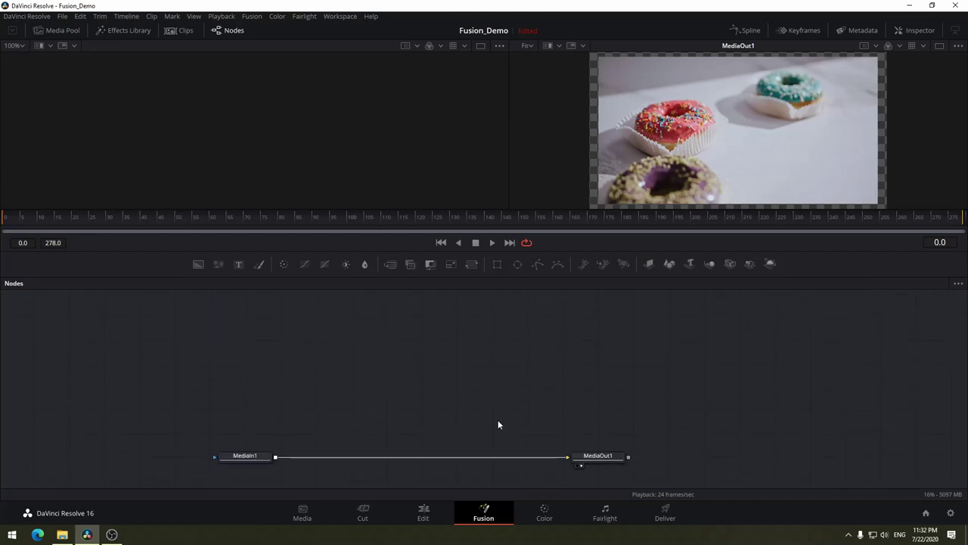
scroll(498, 424, "down", 2)
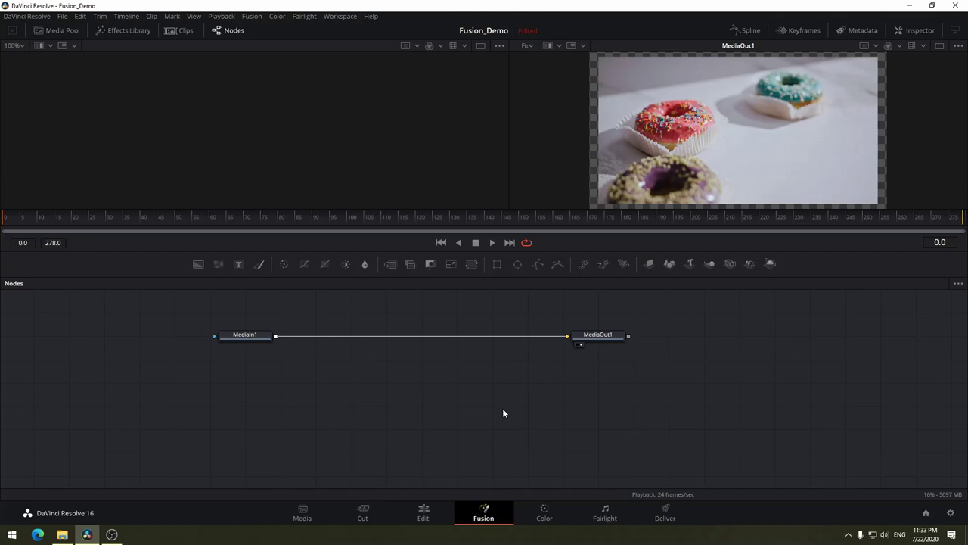
scroll(503, 413, "up", 1)
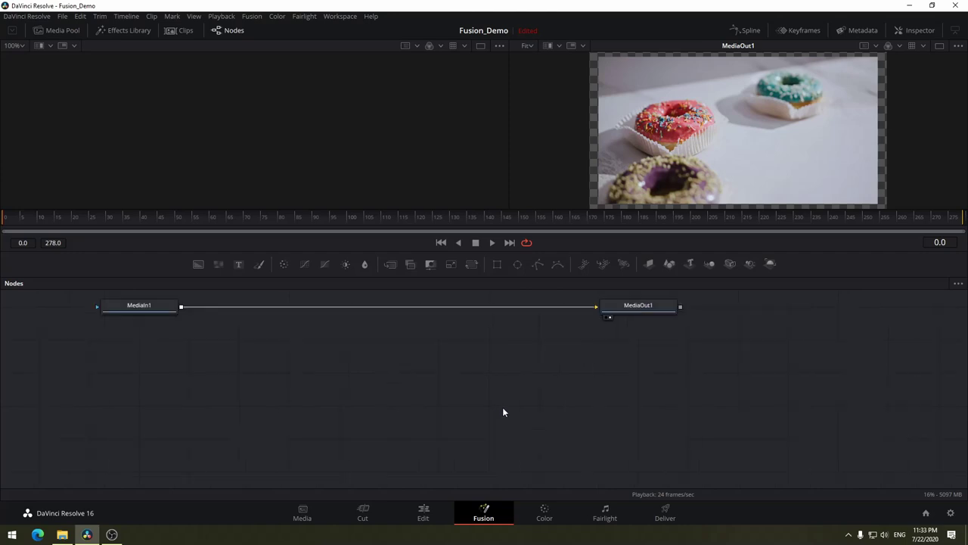
scroll(503, 412, "down", 3)
scroll(503, 412, "up", 3)
scroll(503, 412, "down", 2)
scroll(504, 412, "up", 1)
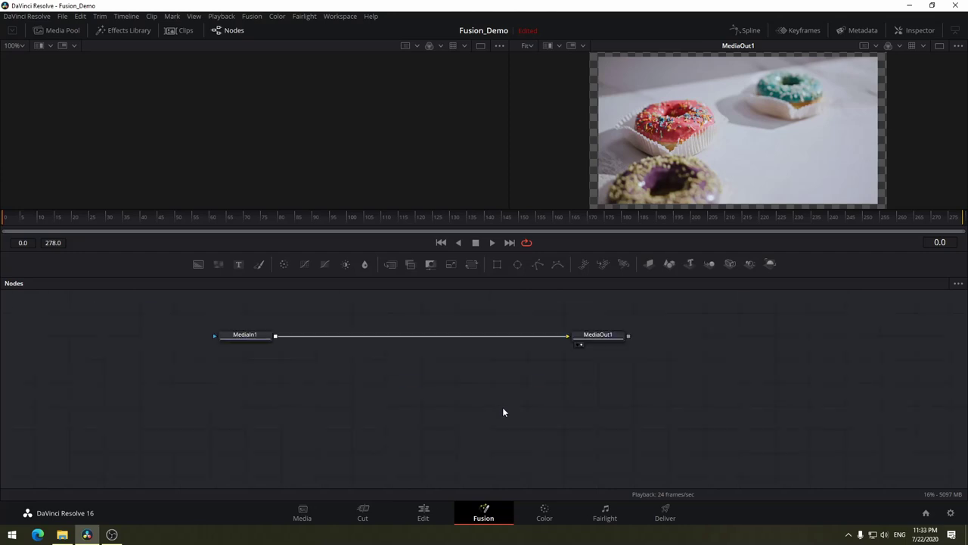
scroll(503, 412, "up", 1)
scroll(503, 412, "down", 3)
scroll(503, 412, "up", 3)
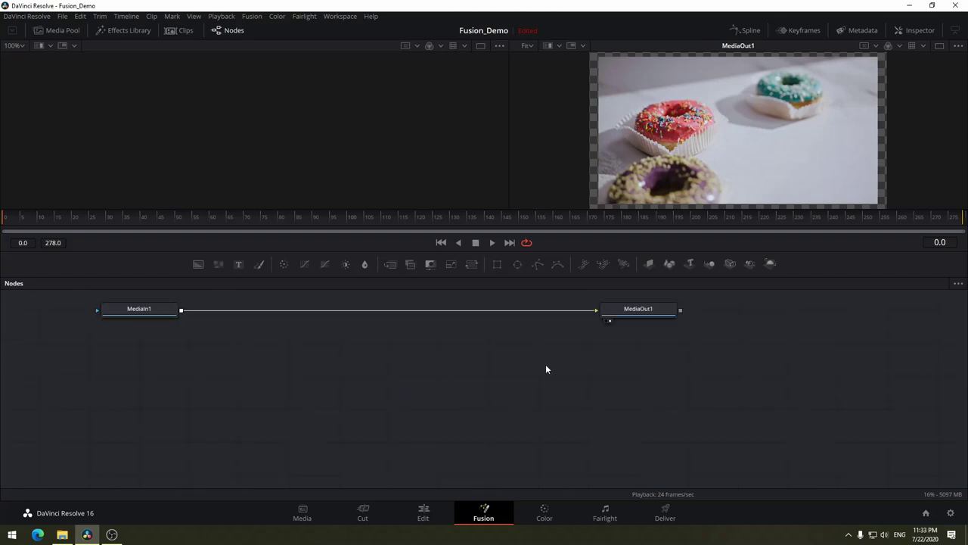
left_click_drag(454, 371, 530, 436)
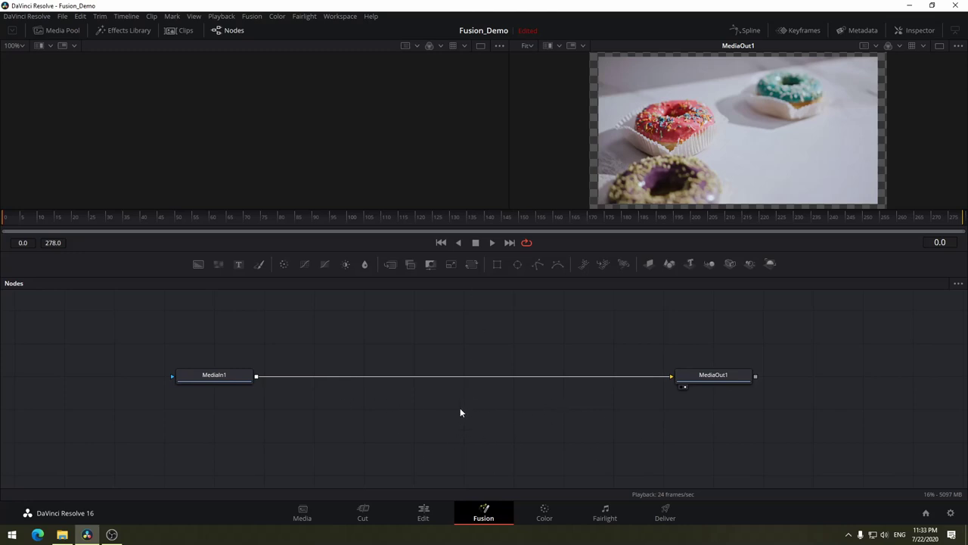
left_click_drag(464, 409, 478, 343)
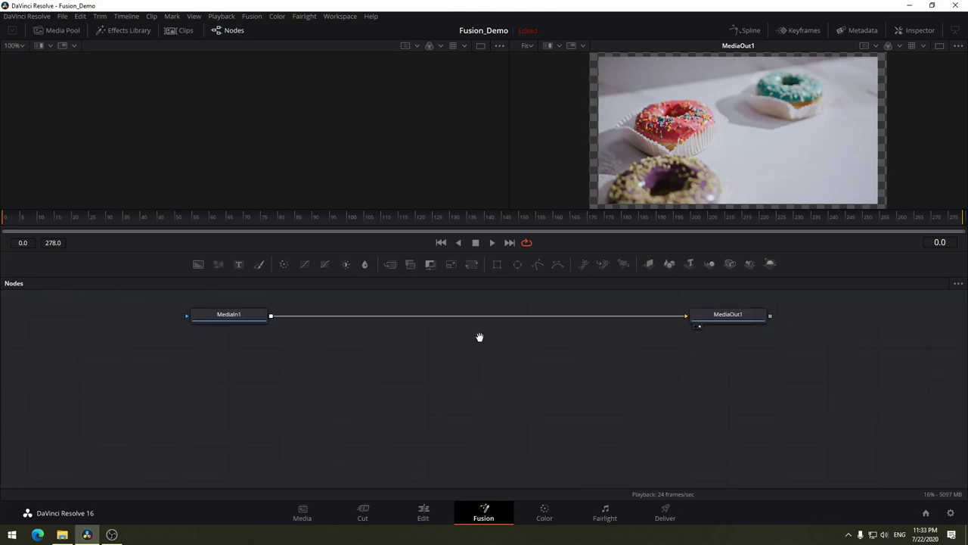
scroll(473, 372, "up", 5)
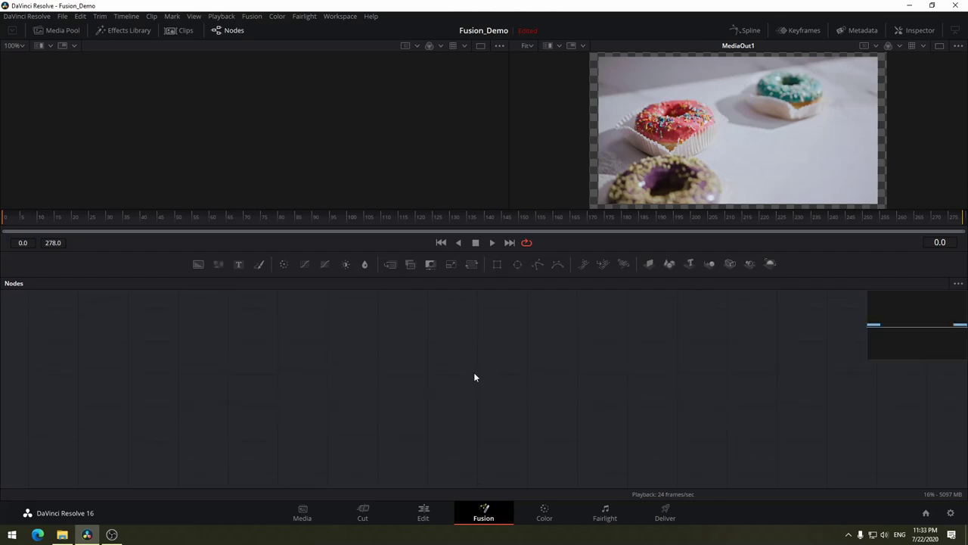
scroll(474, 372, "up", 5)
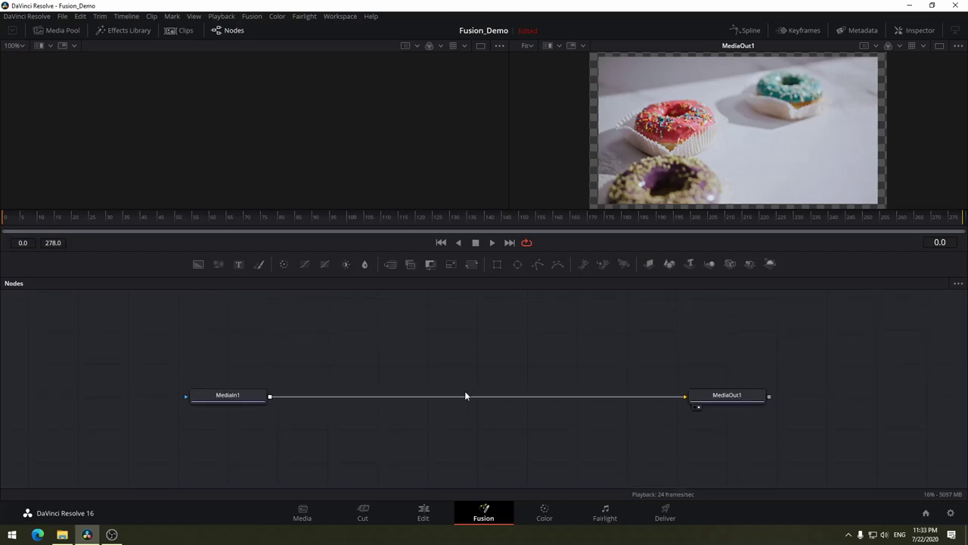
scroll(474, 413, "down", 5)
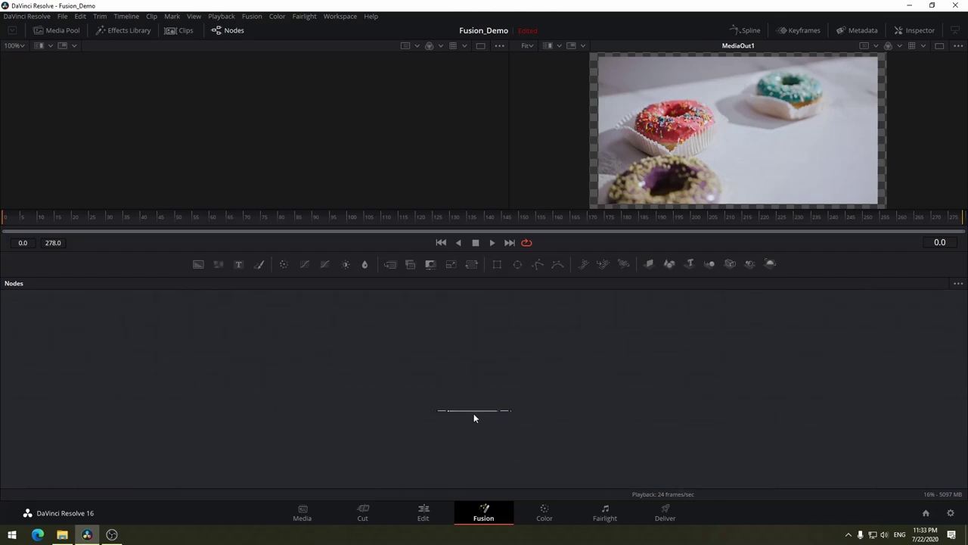
scroll(474, 413, "up", 3)
scroll(474, 411, "up", 3)
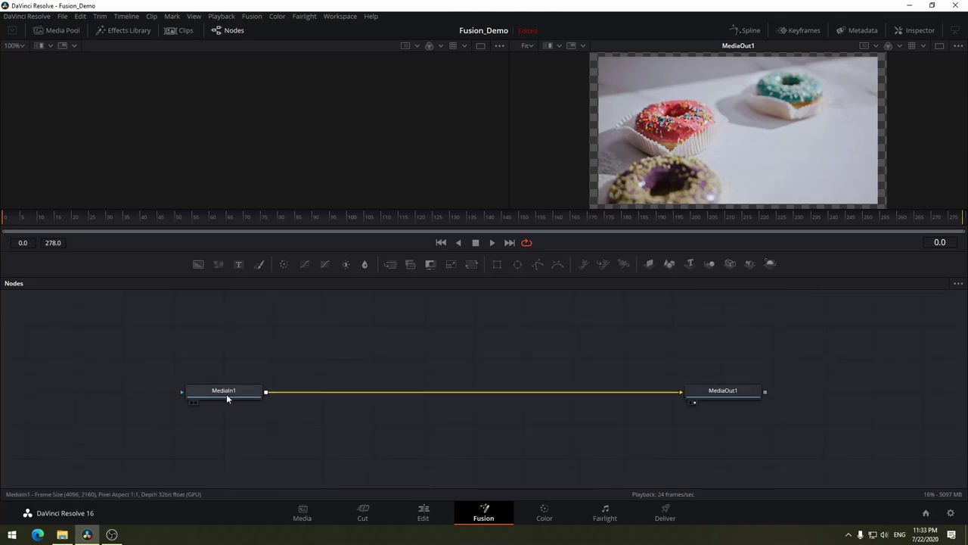
Line MediaIn1 and MediaOut1 up in one row, then return to the Edit page
left_click_drag(227, 392, 203, 380)
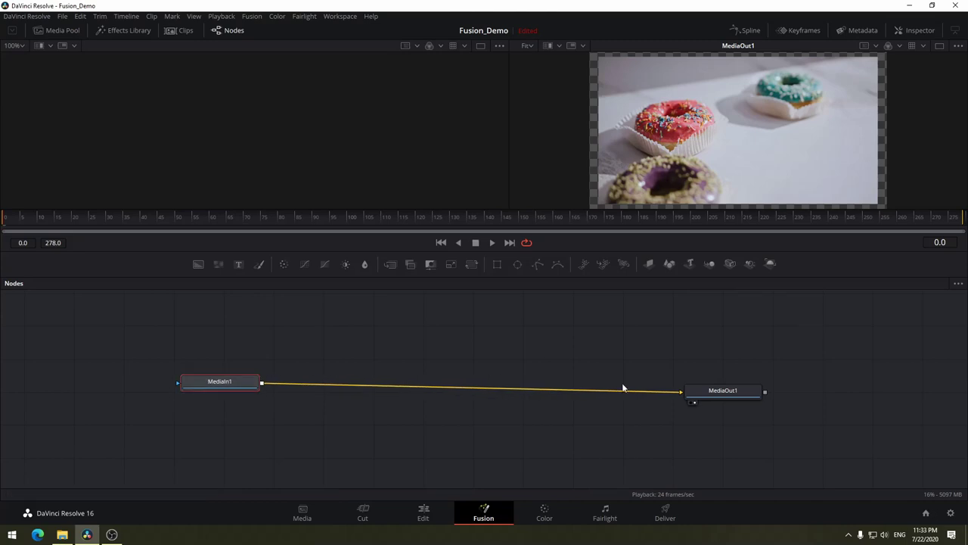
left_click_drag(726, 399, 739, 394)
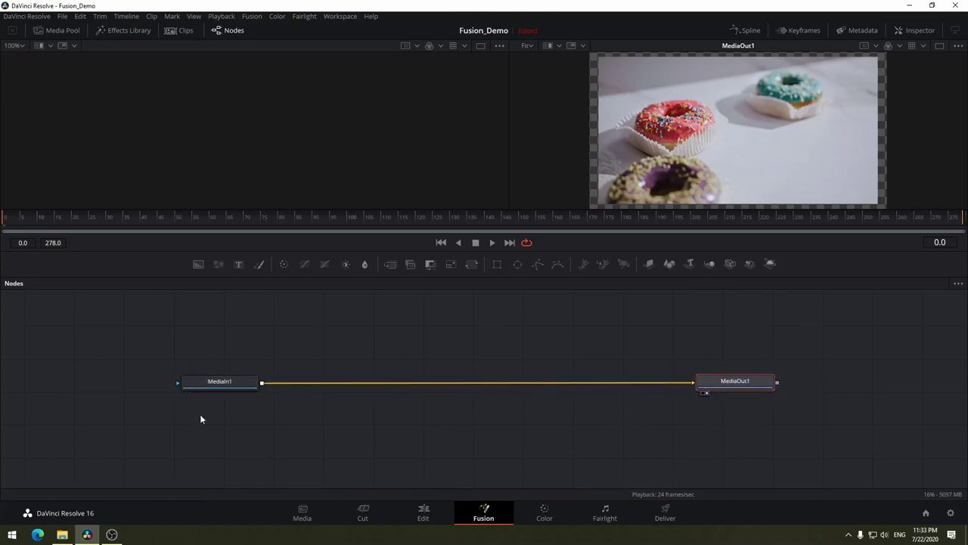
left_click_drag(221, 382, 208, 380)
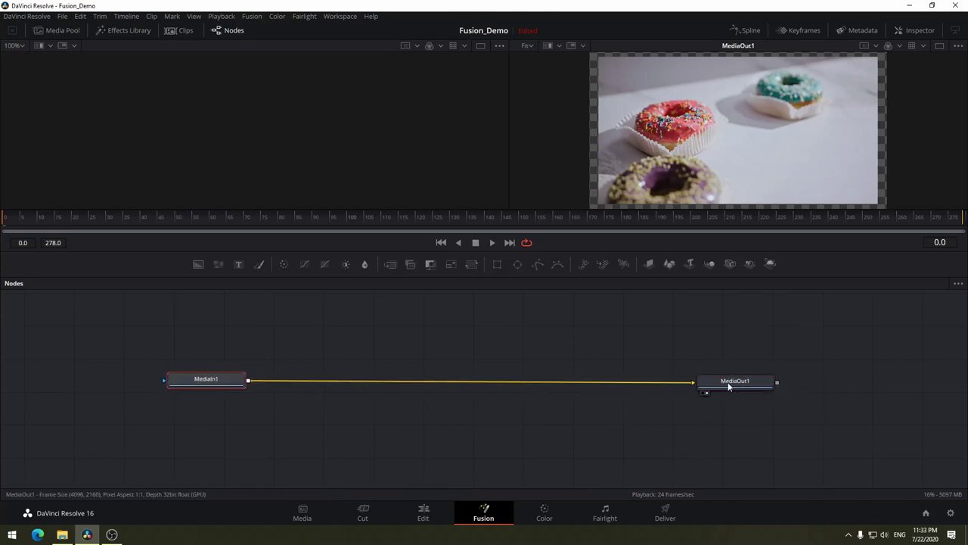
left_click(424, 519)
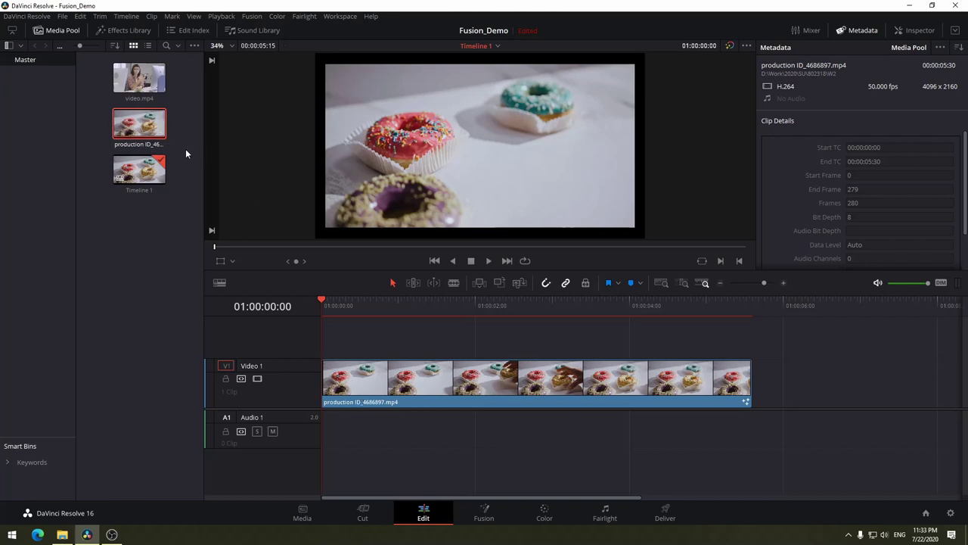
Flip between the Fusion and Edit pages, ending on the MediaIn1 to MediaOut1 graph
left_click(490, 519)
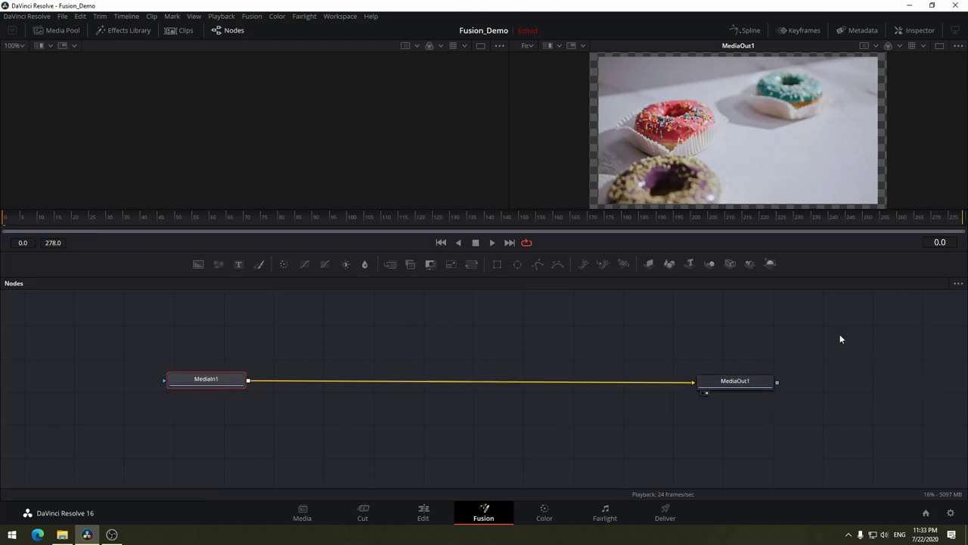
left_click(423, 514)
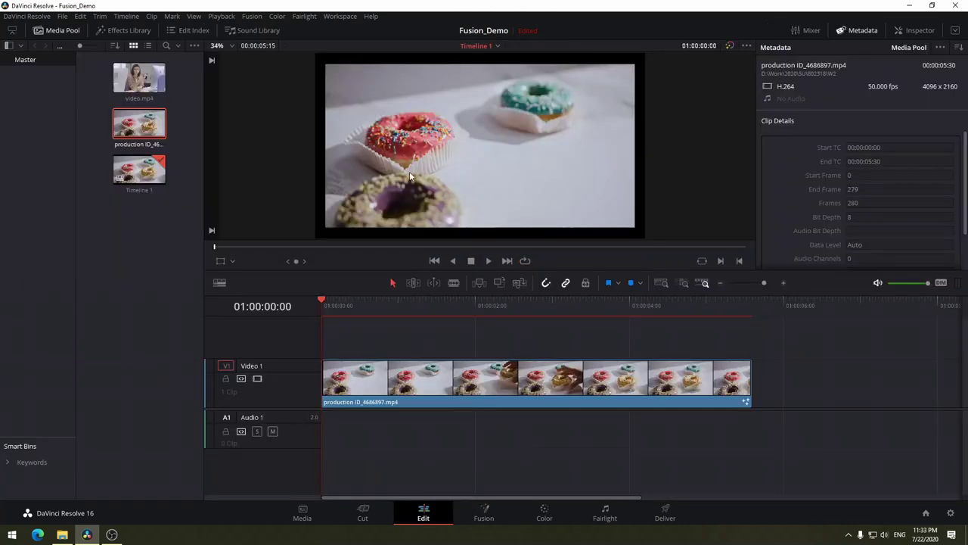
left_click(484, 516)
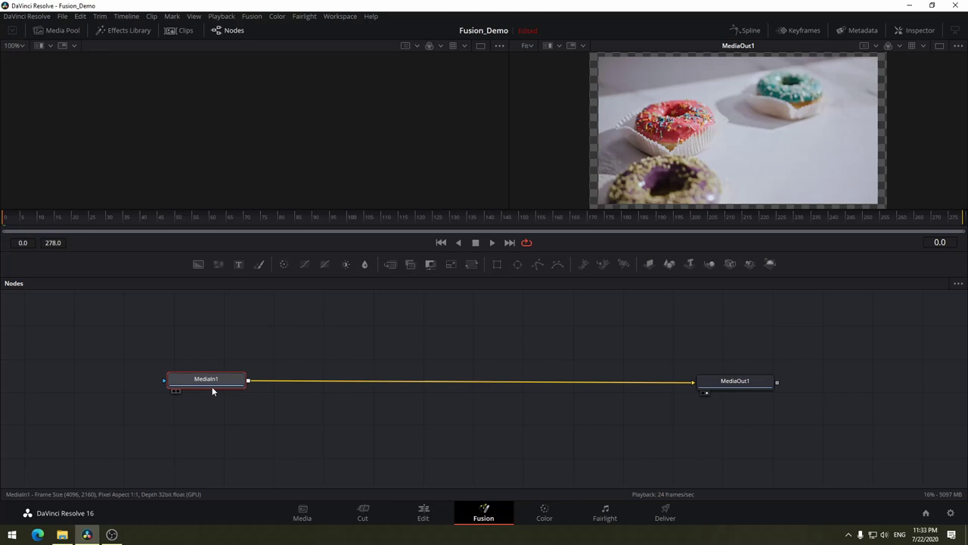
mouse_move(746, 385)
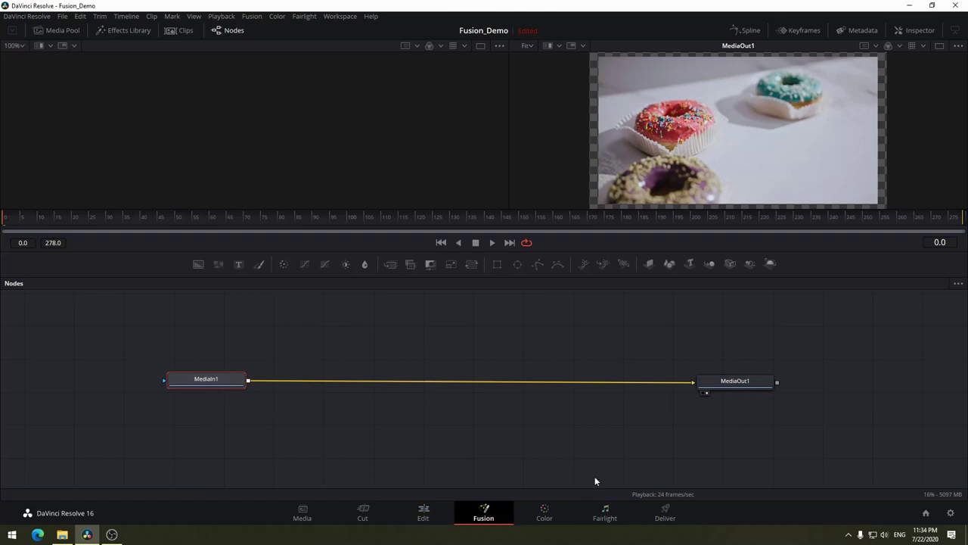
Show the clip metadata, then replace it with the Inspector showing MediaIn1's properties
left_click(846, 30)
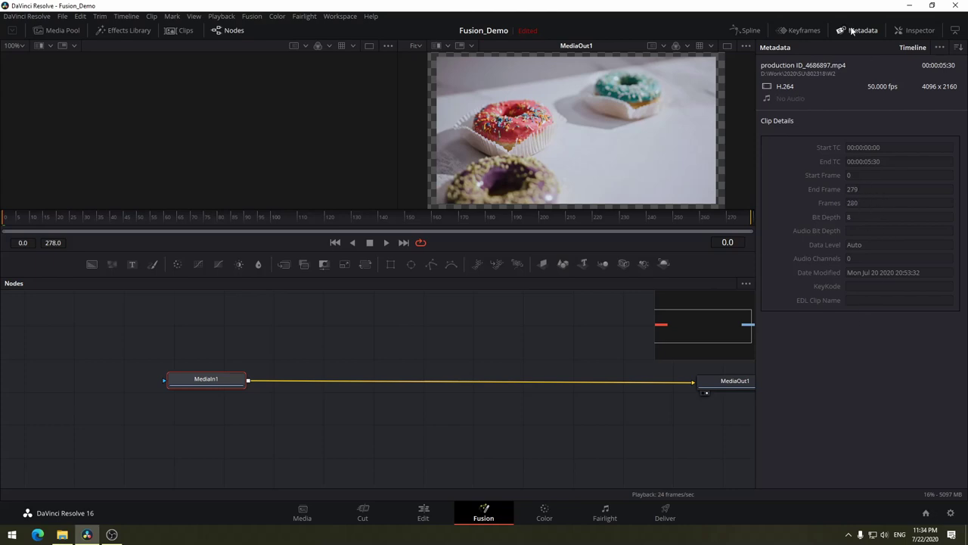
left_click(906, 30)
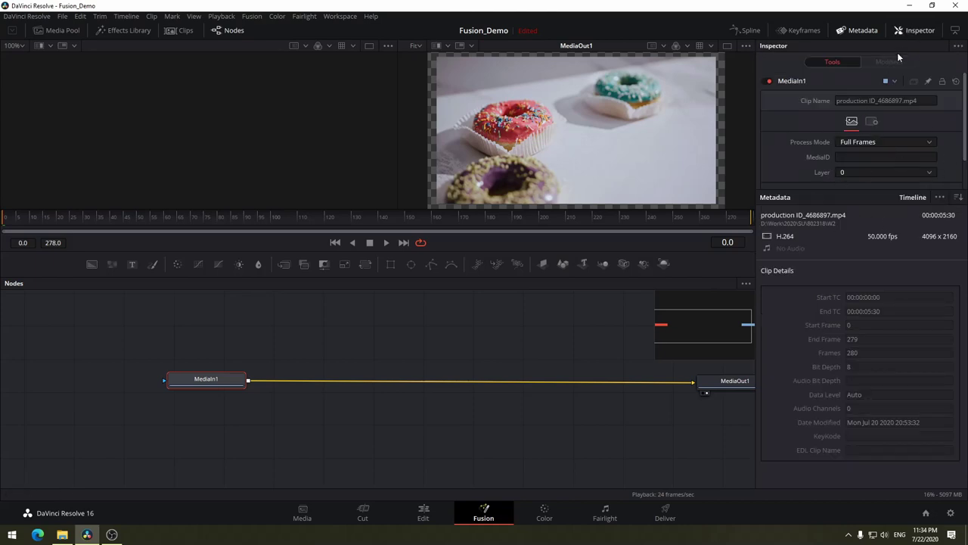
left_click(869, 29)
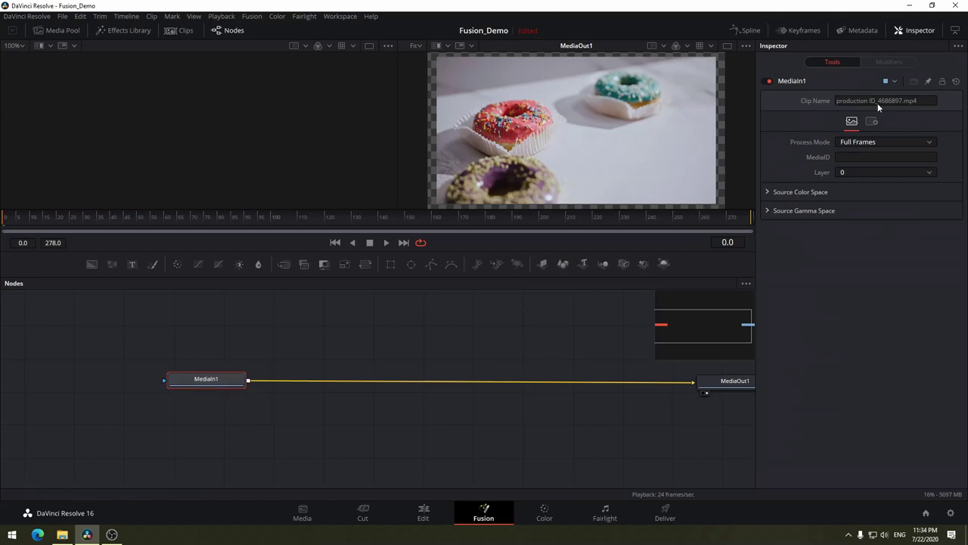
Review MediaIn1's Process Mode, Source Color Space and Gamma, keeping Full Frames and Auto
left_click(867, 143)
left_click(857, 155)
left_click(770, 194)
left_click(769, 194)
left_click(770, 194)
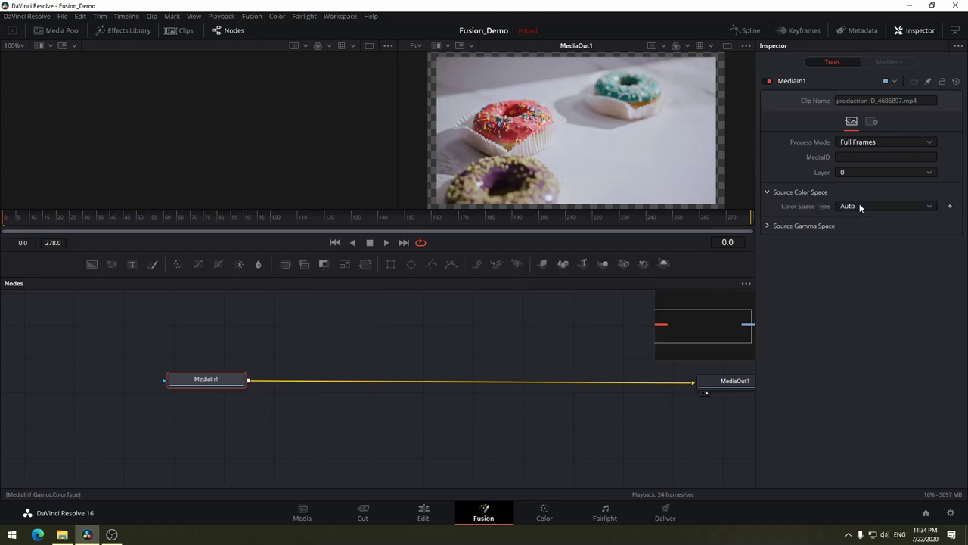
left_click(869, 208)
left_click(862, 205)
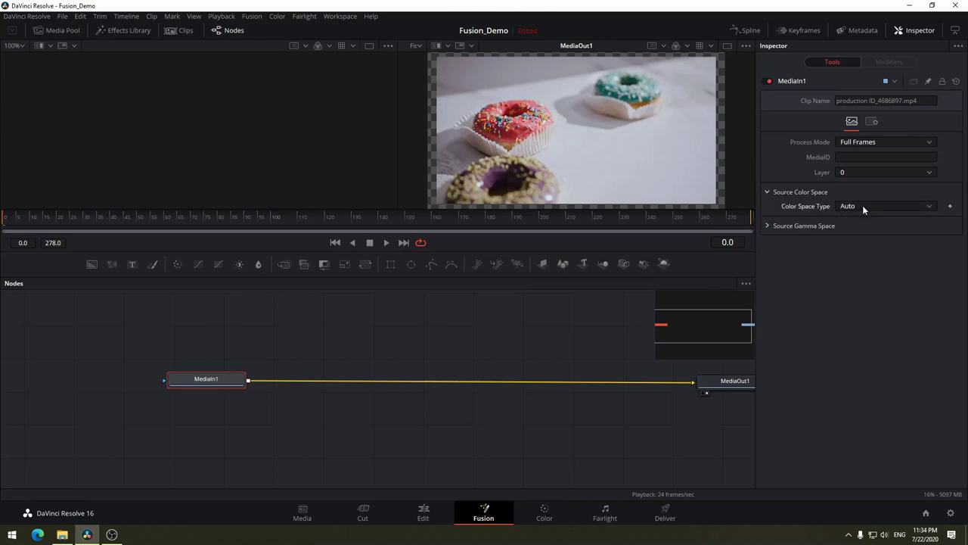
left_click(767, 225)
left_click(890, 240)
left_click(888, 238)
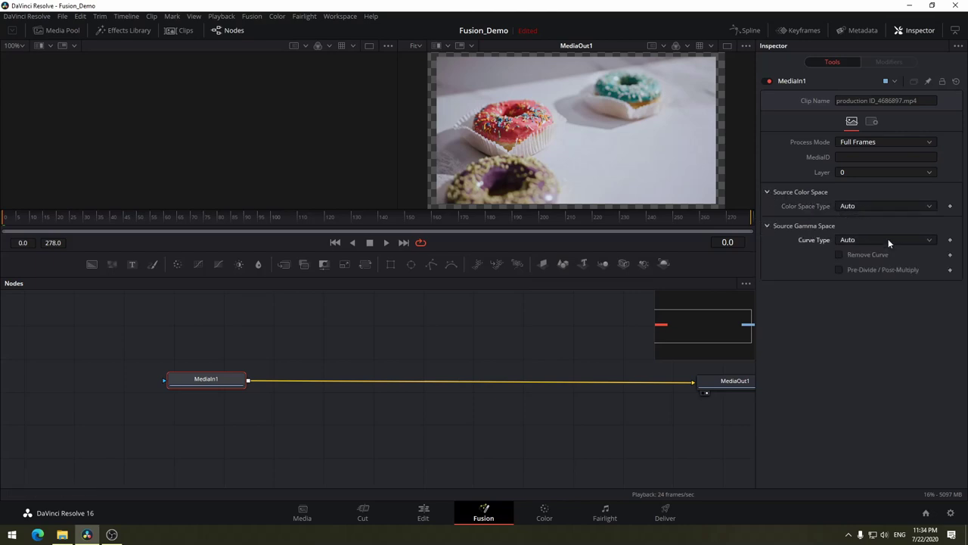
left_click(767, 226)
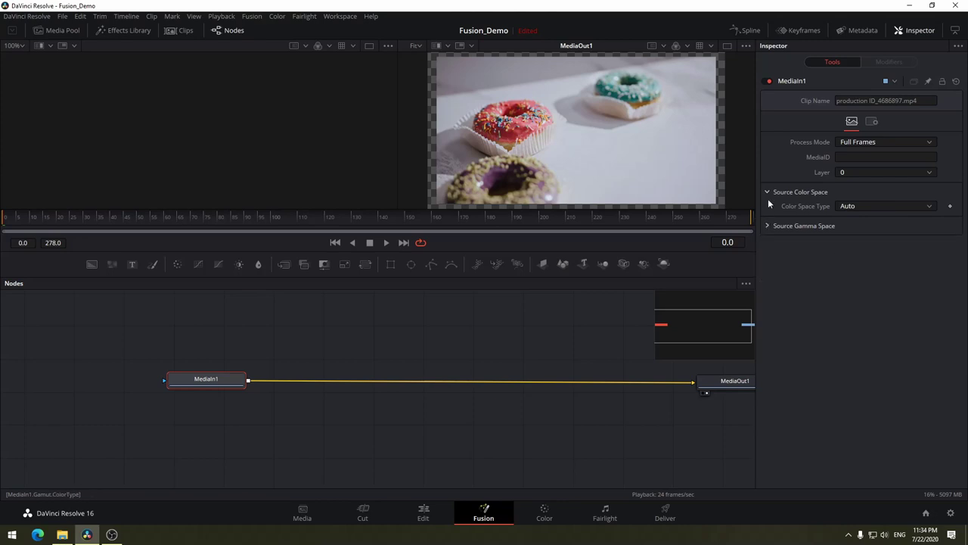
left_click(766, 192)
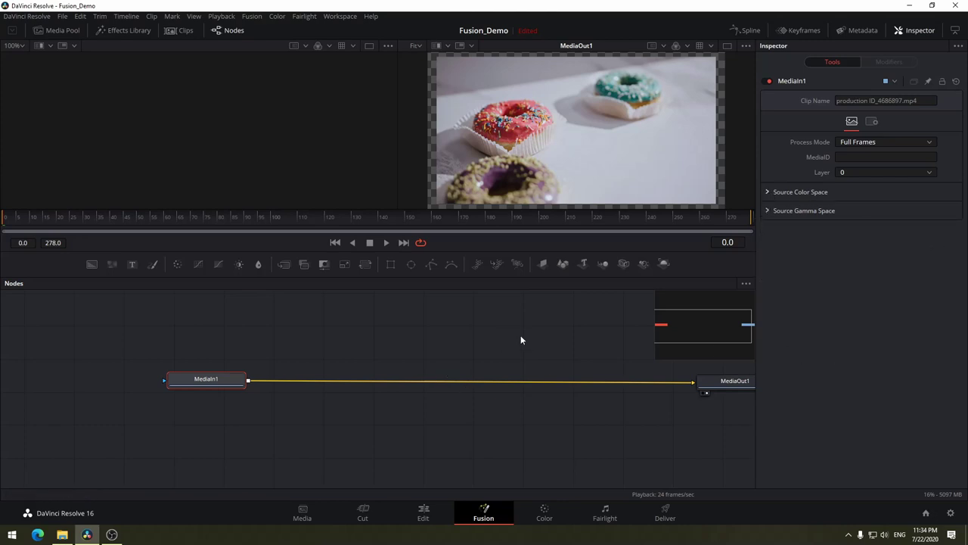
Shift the node tree left and show MediaOut1's settings in the Inspector
left_click_drag(518, 335, 422, 338)
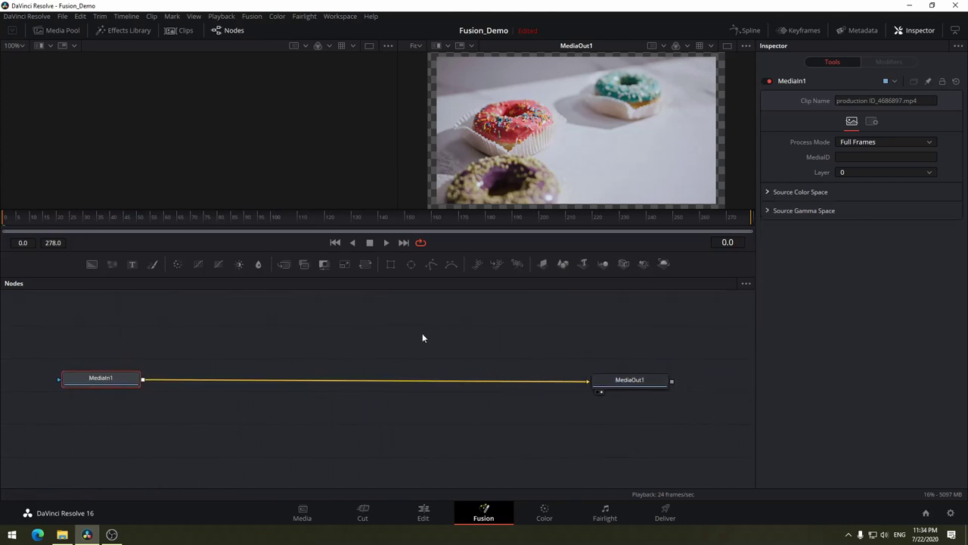
left_click_drag(647, 381, 642, 374)
left_click(642, 375)
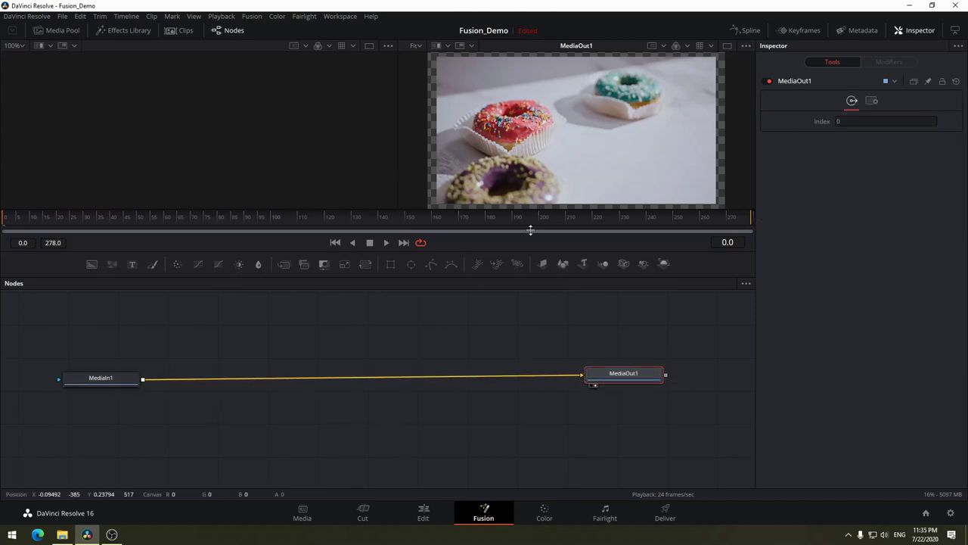
Delete Timeline 1 from the media pool on the Edit page
left_click(420, 514)
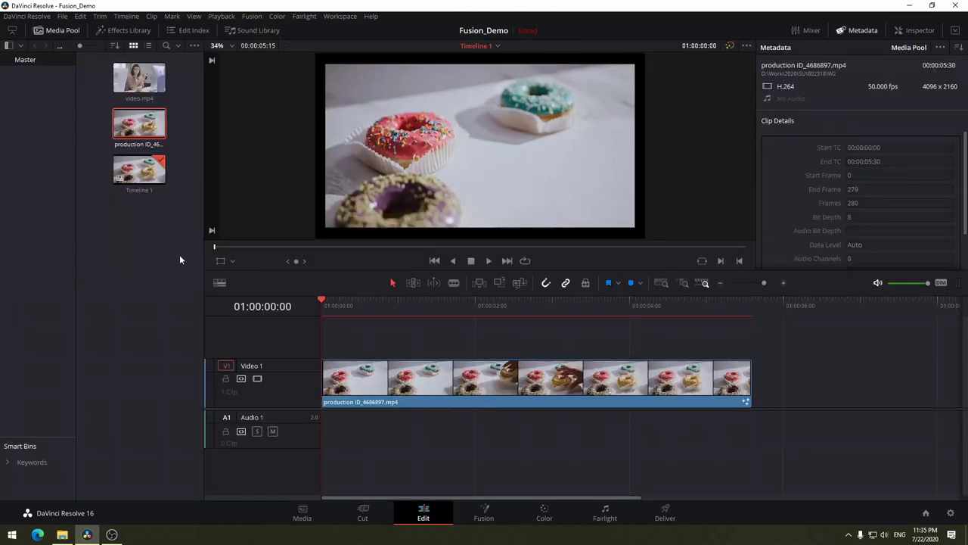
left_click(489, 397)
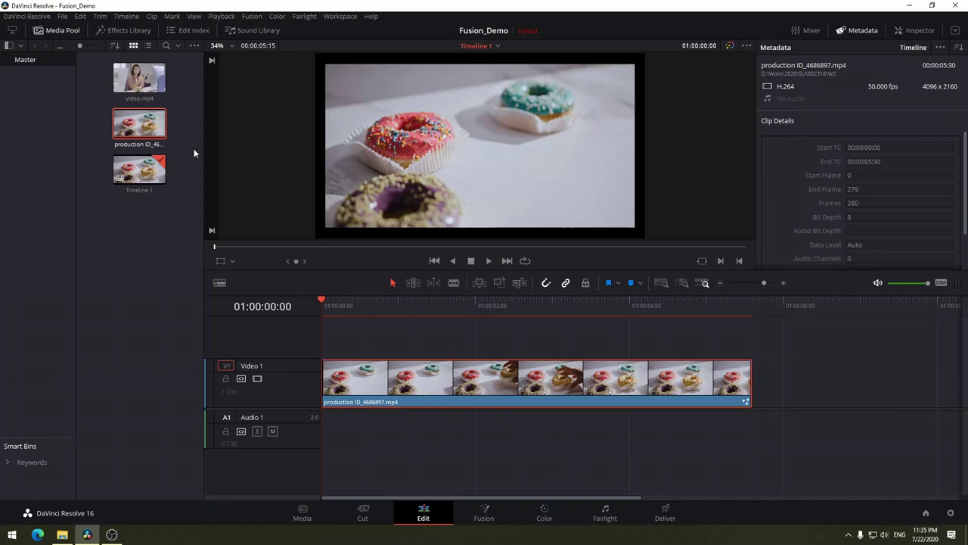
left_click(161, 210)
left_click(157, 175)
key("Delete")
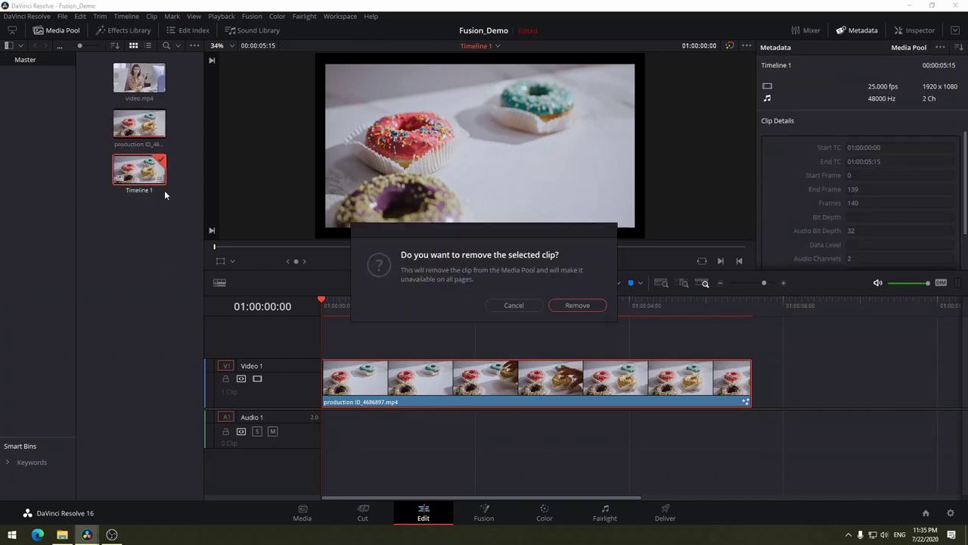
left_click(578, 305)
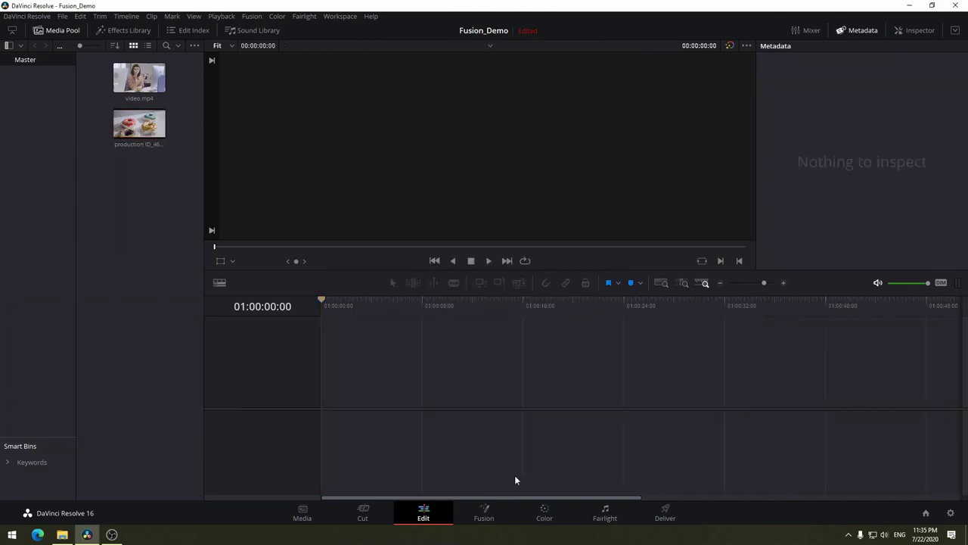
Check the Fusion page after the removal, ending back on the Edit page
left_click(484, 512)
left_click(423, 511)
left_click(486, 517)
left_click(424, 512)
Create Fusion Composition 1 in the media pool with a 24 fps frame rate
right_click(137, 199)
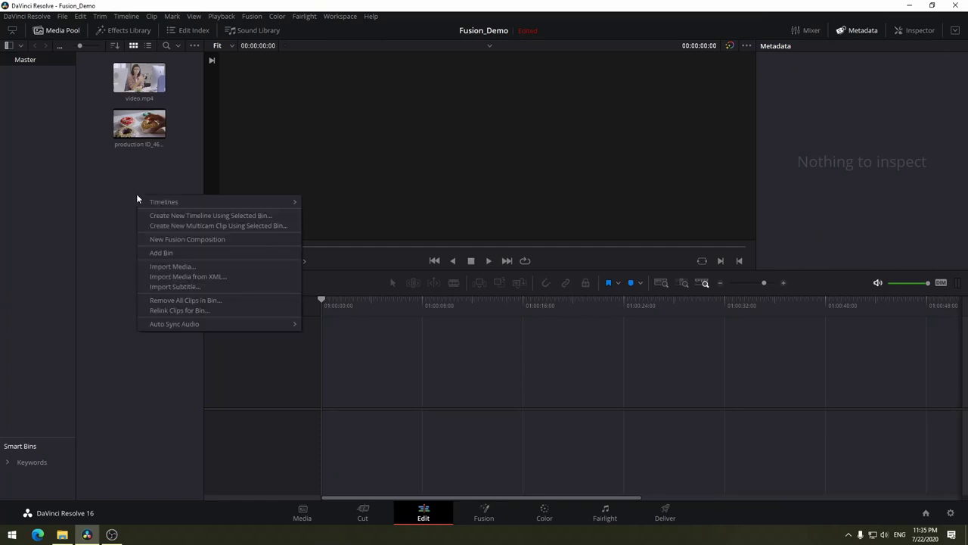
left_click(128, 182)
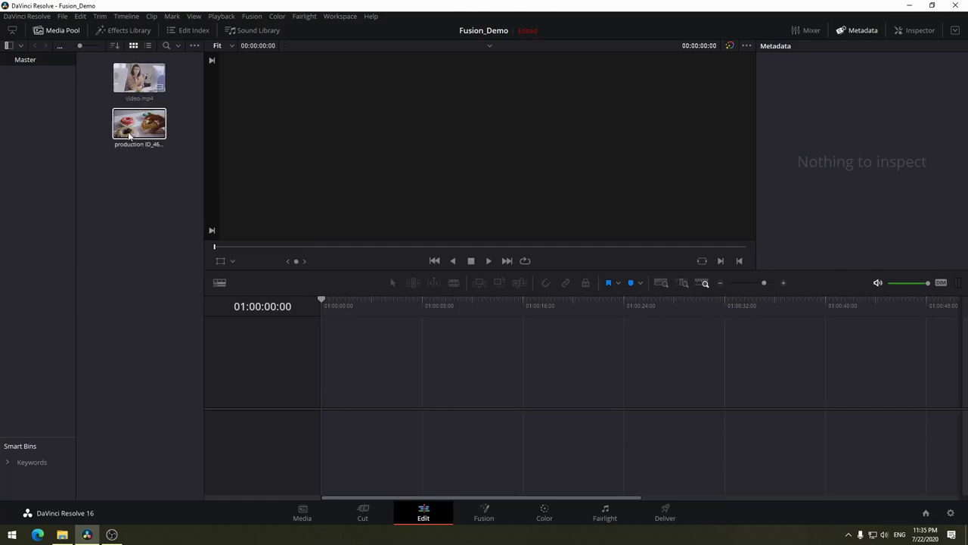
right_click(138, 177)
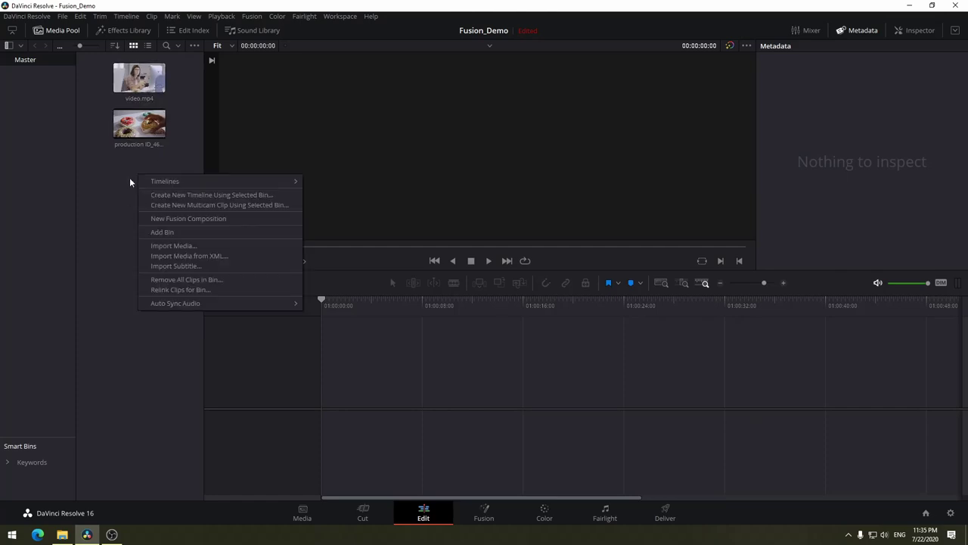
left_click(193, 219)
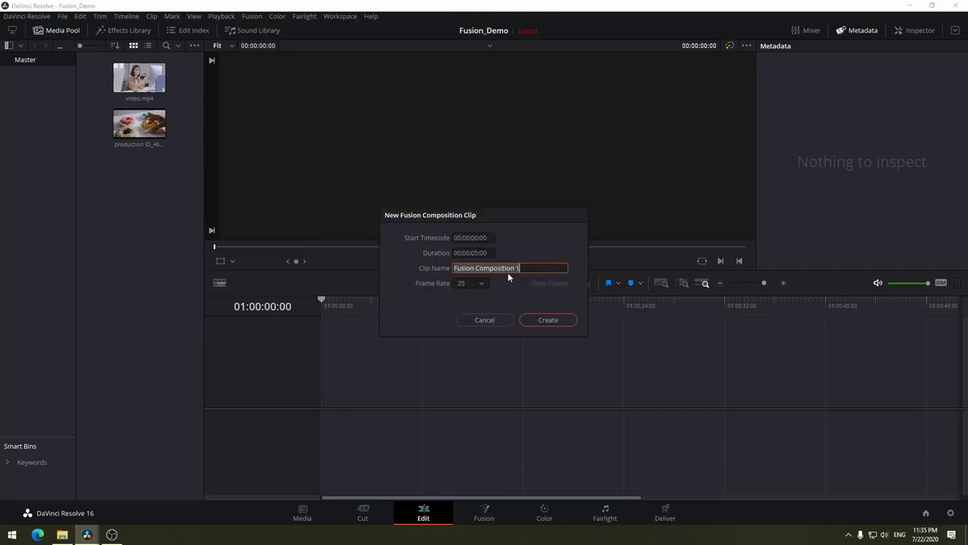
left_click(484, 283)
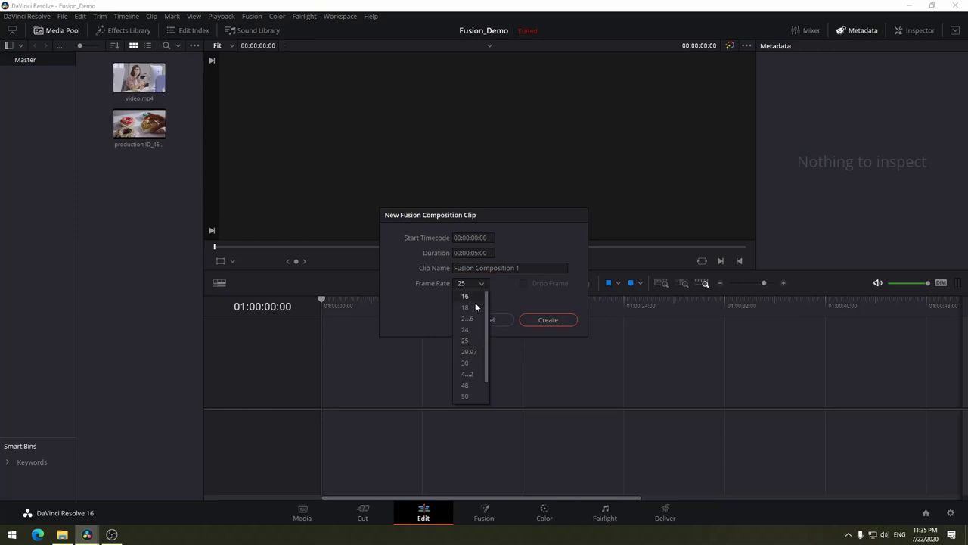
left_click(466, 338)
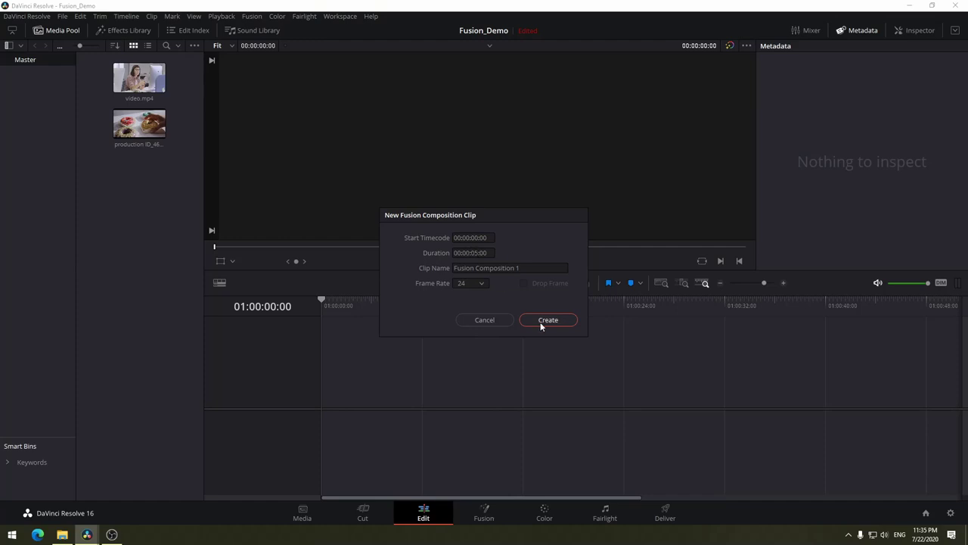
left_click(569, 325)
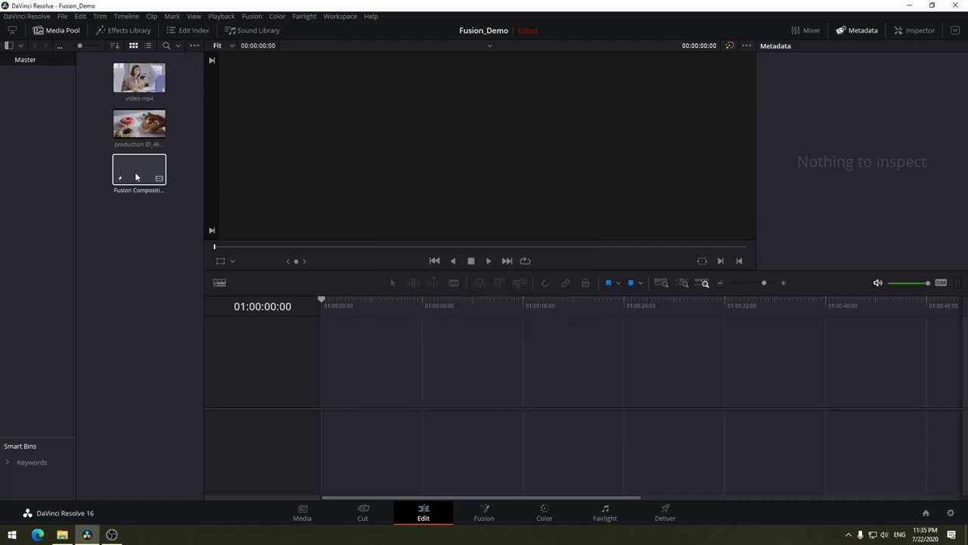
Place Fusion Composition 1 on a new Timeline 1, open it in Fusion, and move MediaOut1 right
mouse_move(130, 168)
left_mouse_down()
mouse_move(183, 173)
mouse_move(324, 383)
mouse_move(342, 361)
left_mouse_up()
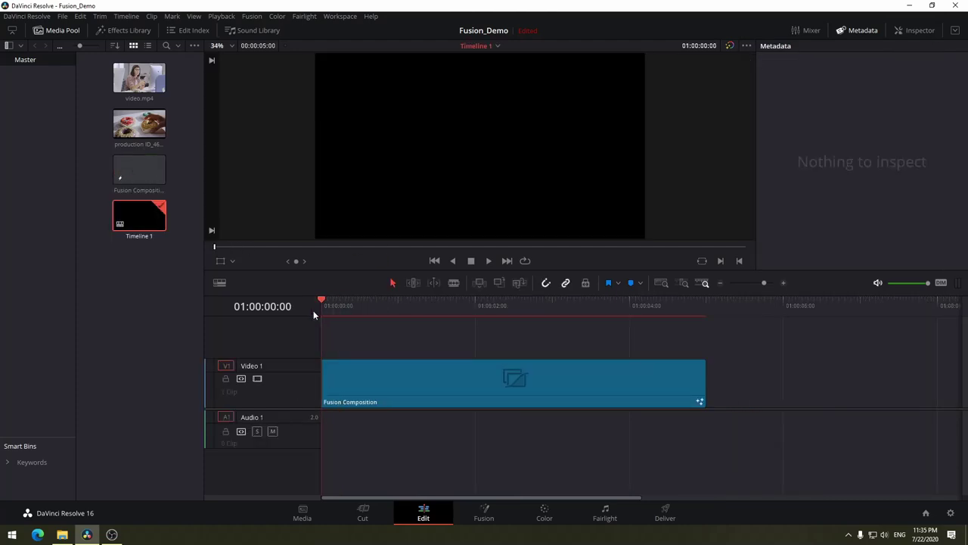
left_click_drag(315, 309, 479, 420)
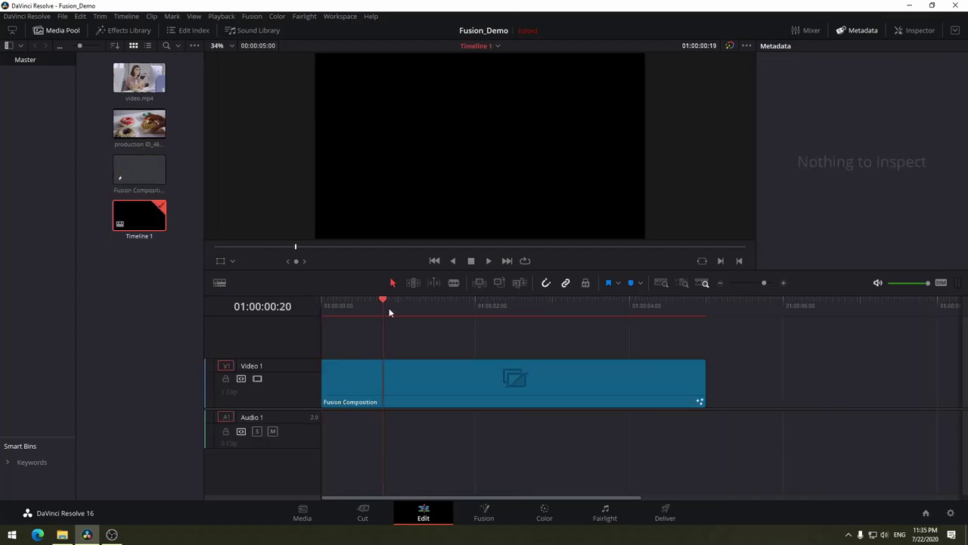
left_click(510, 389)
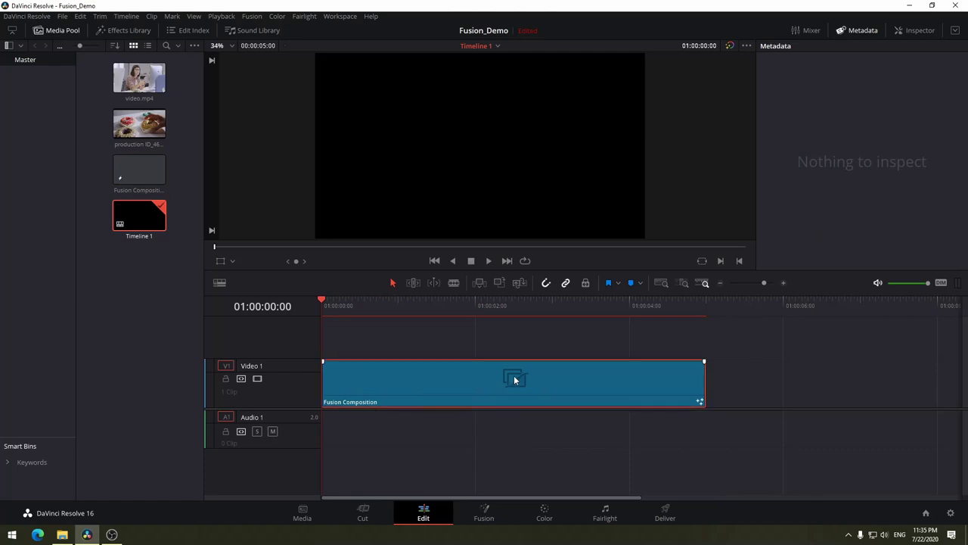
left_click(496, 513)
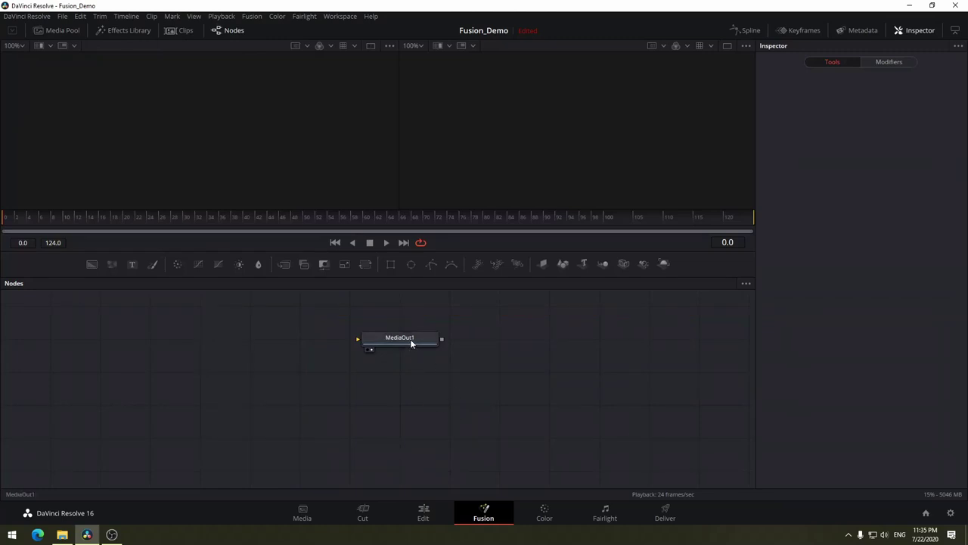
left_click_drag(410, 338, 615, 370)
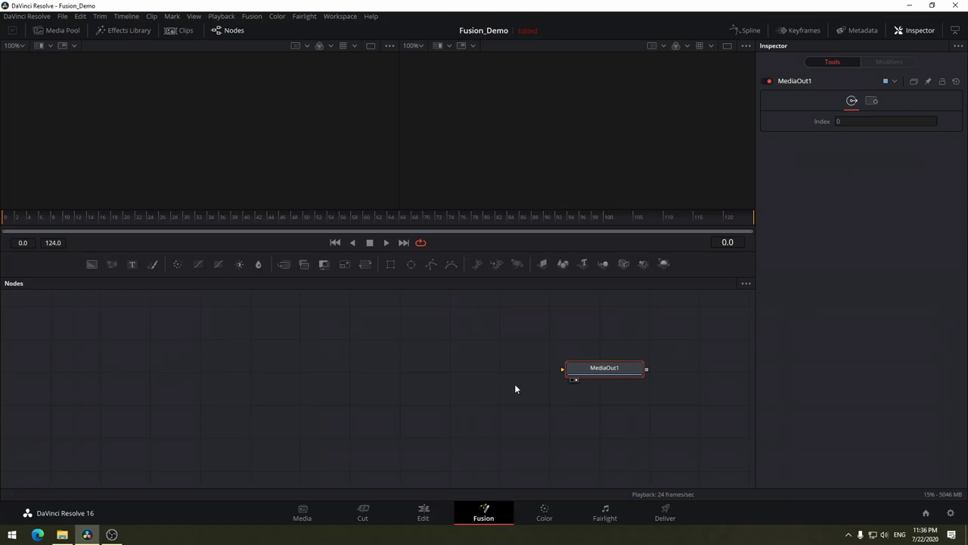
On the Edit page, delete the Fusion Composition clip and Timeline 1 from the media pool
left_click(426, 514)
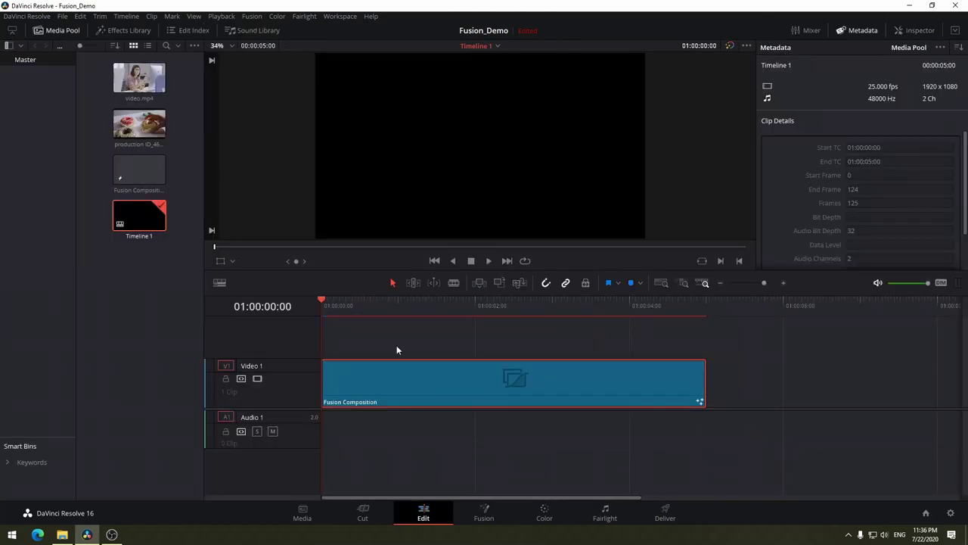
left_click(129, 172)
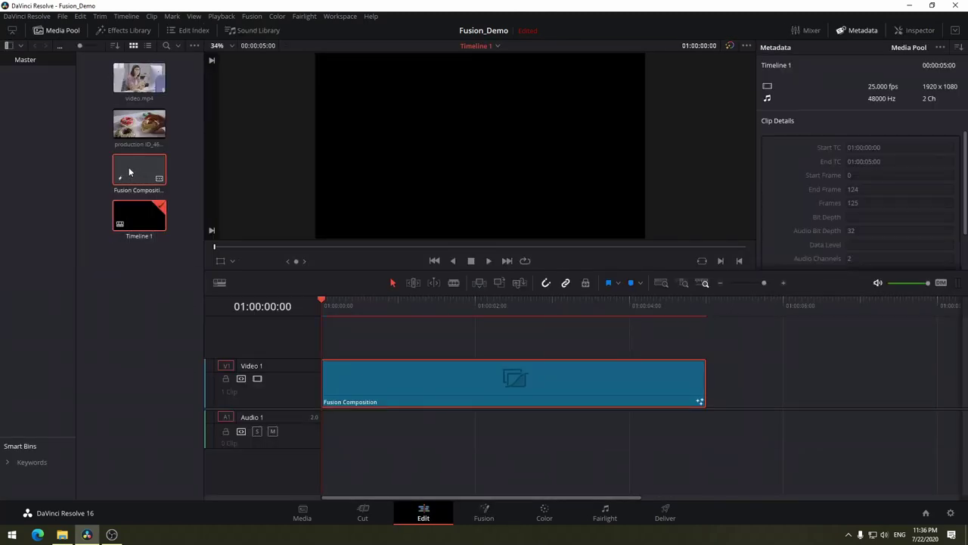
key("Delete")
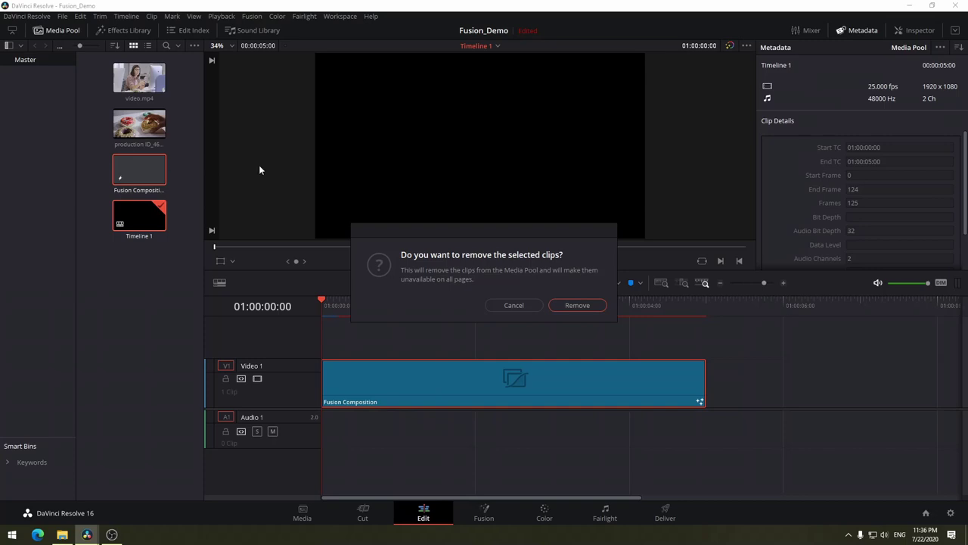
left_click(583, 310)
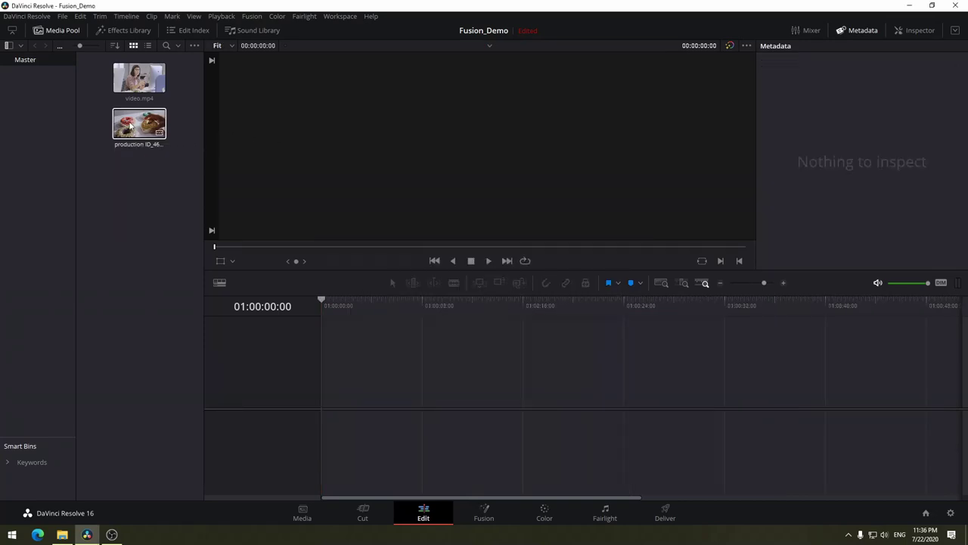
Place the donut footage on a new timeline and open it on the Fusion page
left_click_drag(130, 126, 329, 388)
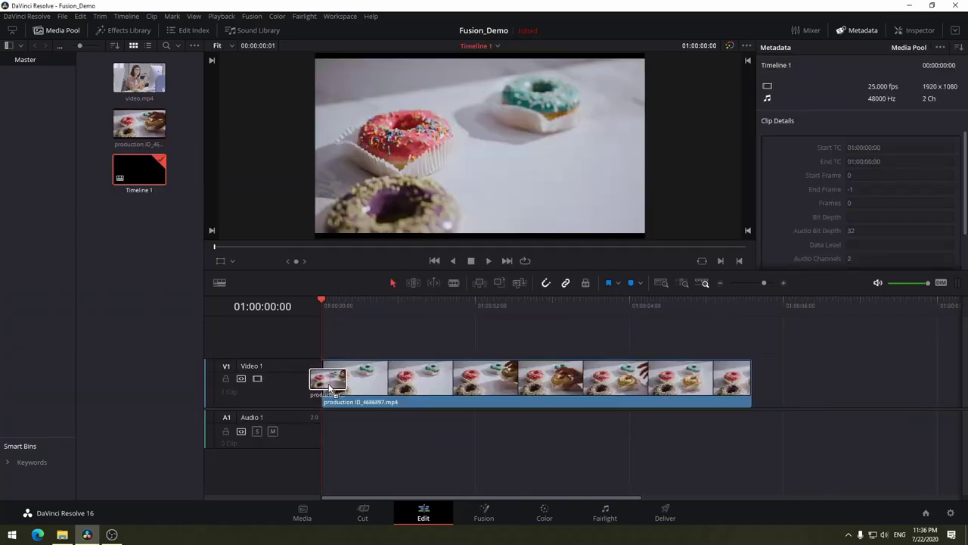
left_click_drag(381, 311, 399, 327)
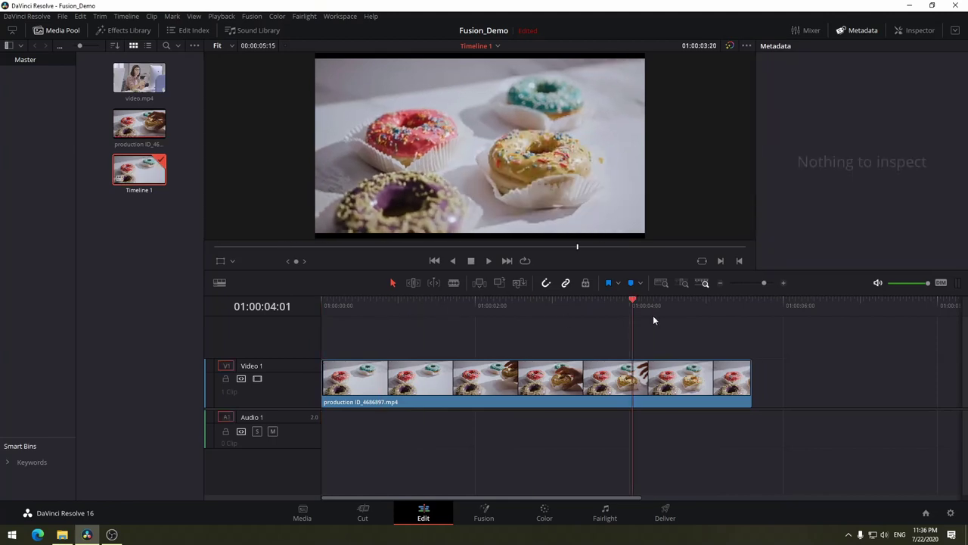
left_click(497, 517)
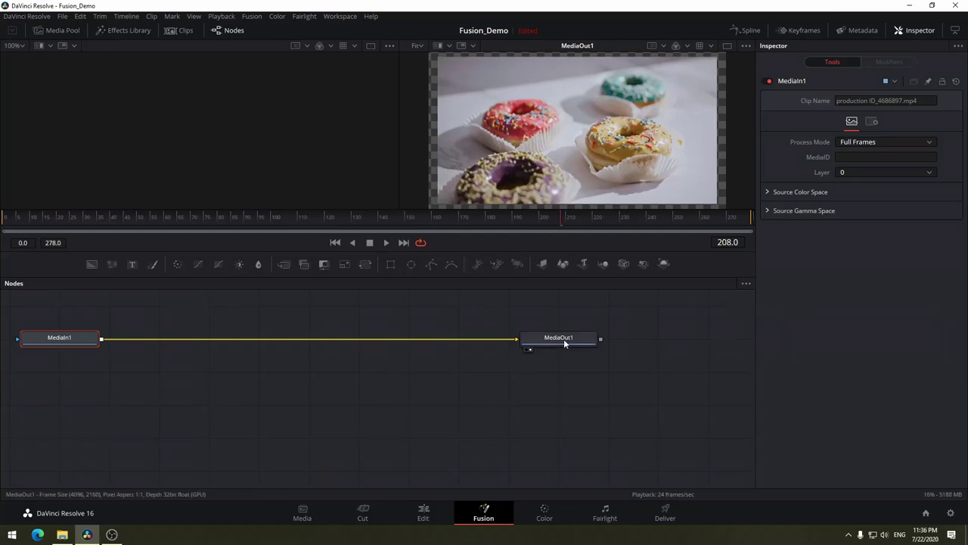
Arrange MediaIn1 and MediaOut1 side by side on one horizontal row
left_click_drag(557, 344, 641, 341)
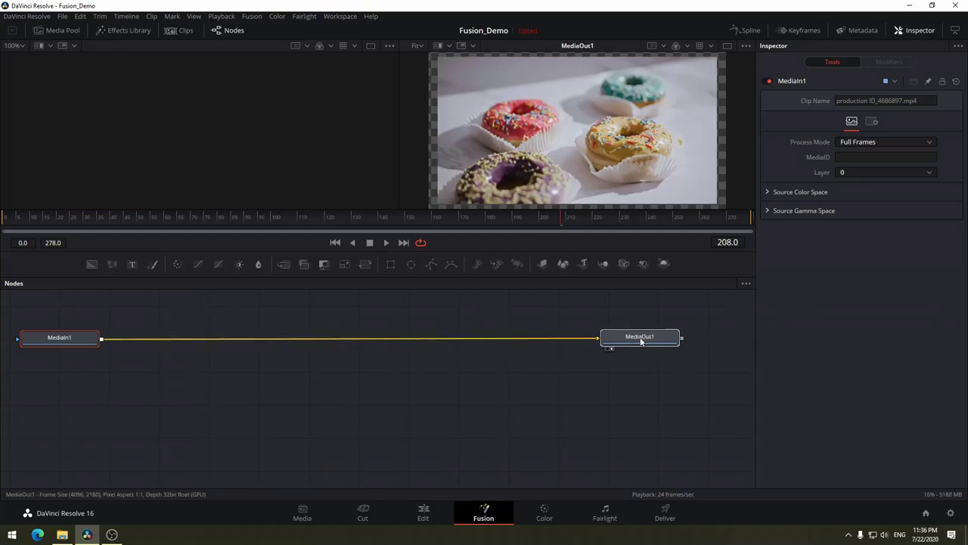
left_click_drag(67, 337, 205, 340)
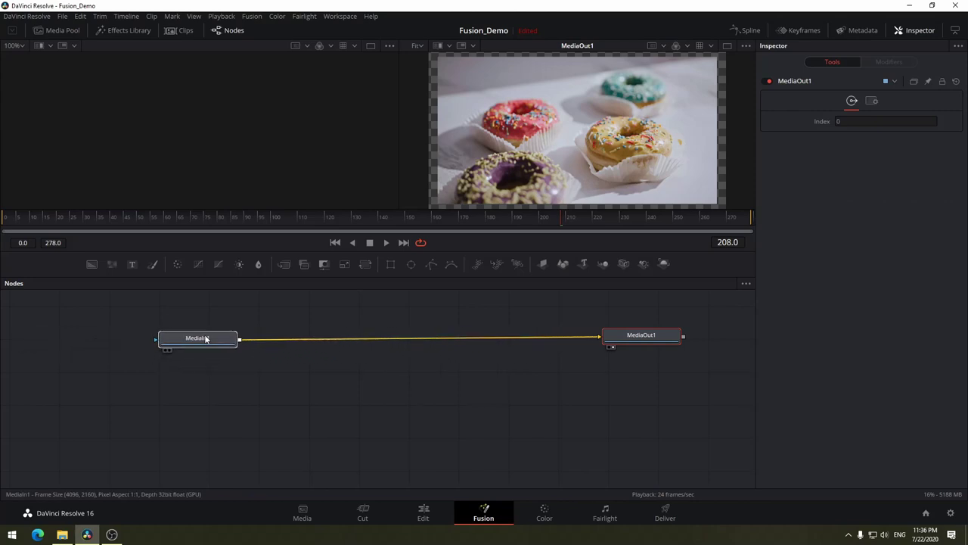
left_click_drag(629, 341, 626, 345)
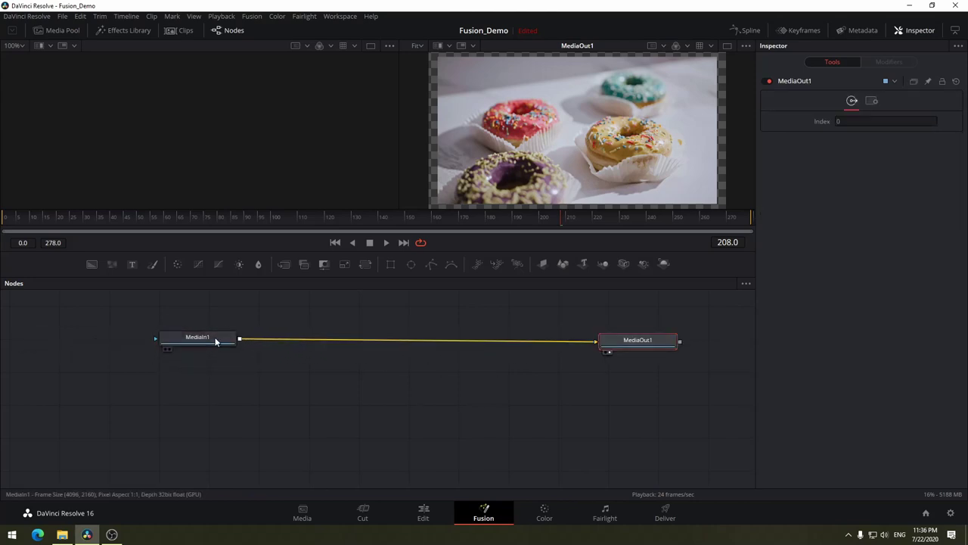
left_click_drag(215, 342, 233, 348)
left_click_drag(618, 349, 636, 358)
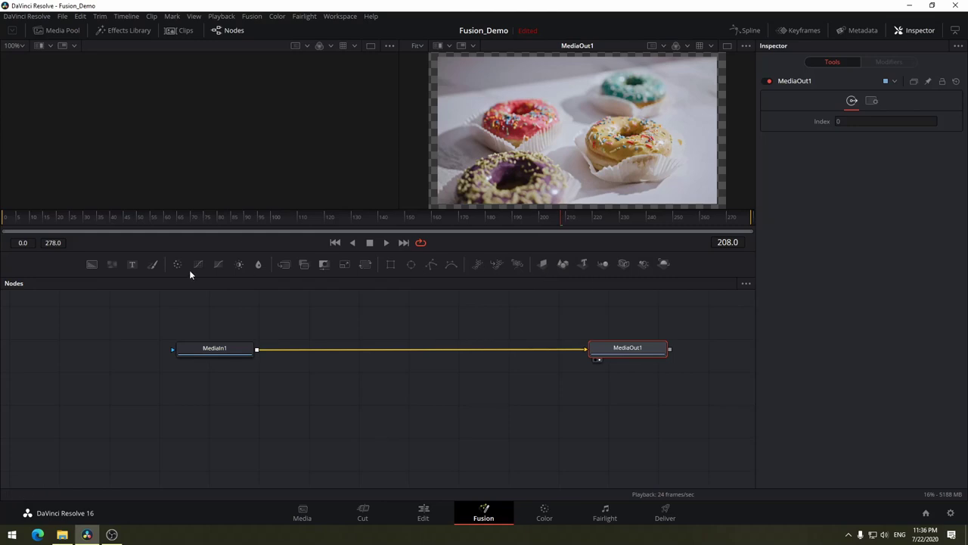
Add a Background node and position Background1 beneath MediaIn1
left_click(106, 339)
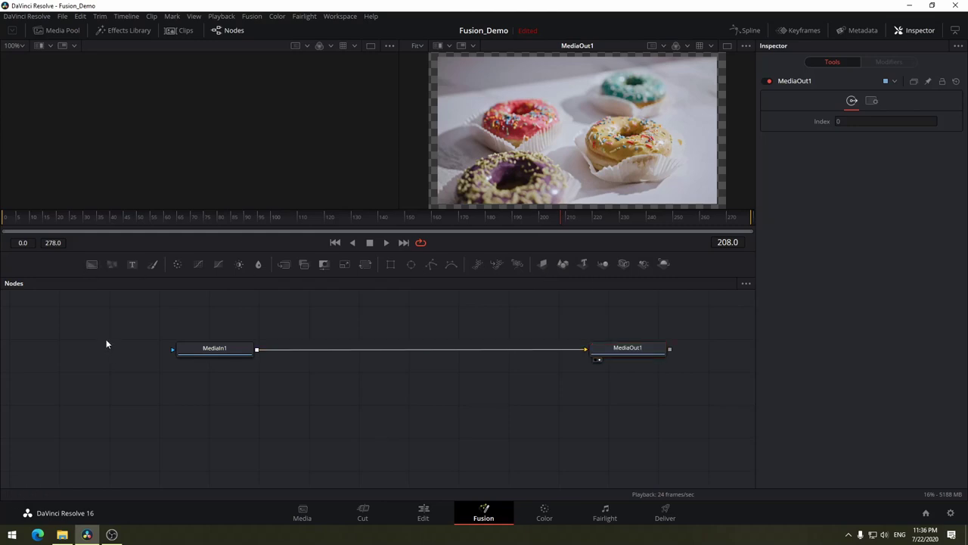
left_click(90, 265)
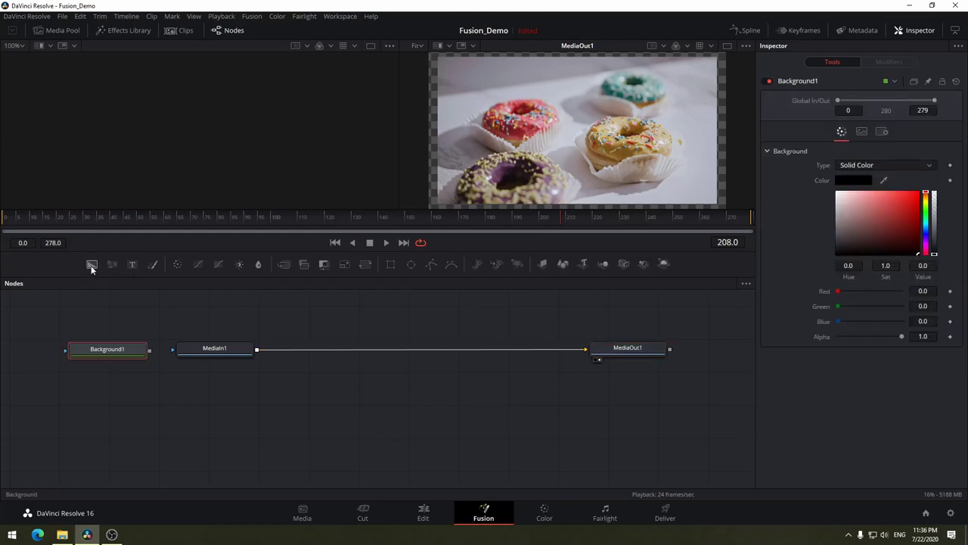
left_click_drag(112, 353, 221, 396)
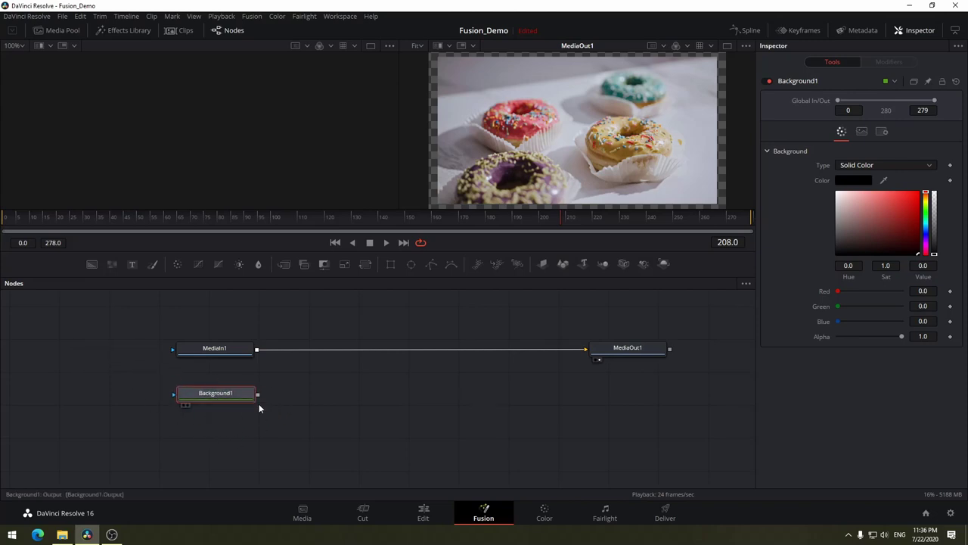
left_click_drag(213, 403, 211, 406)
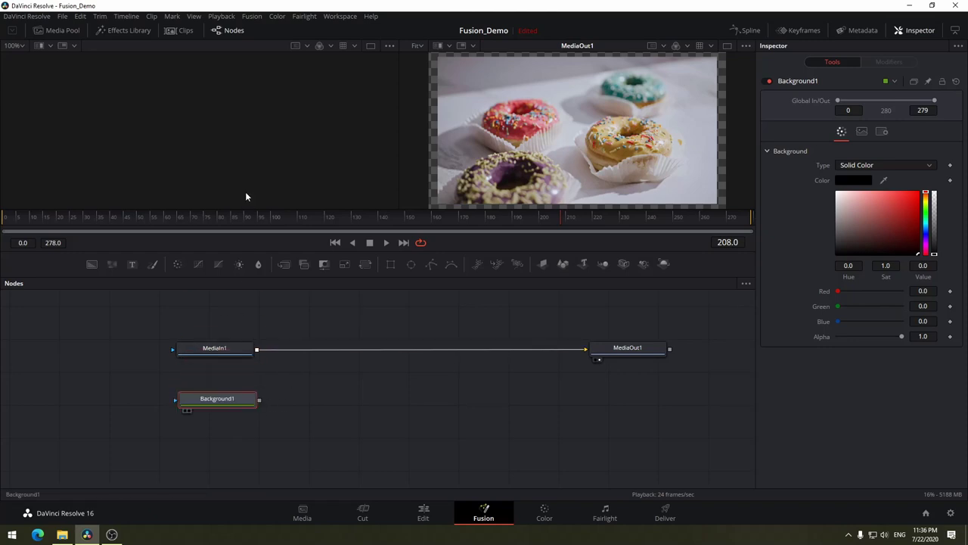
View Background1 in the left viewer and set its colour to pure red
key("1")
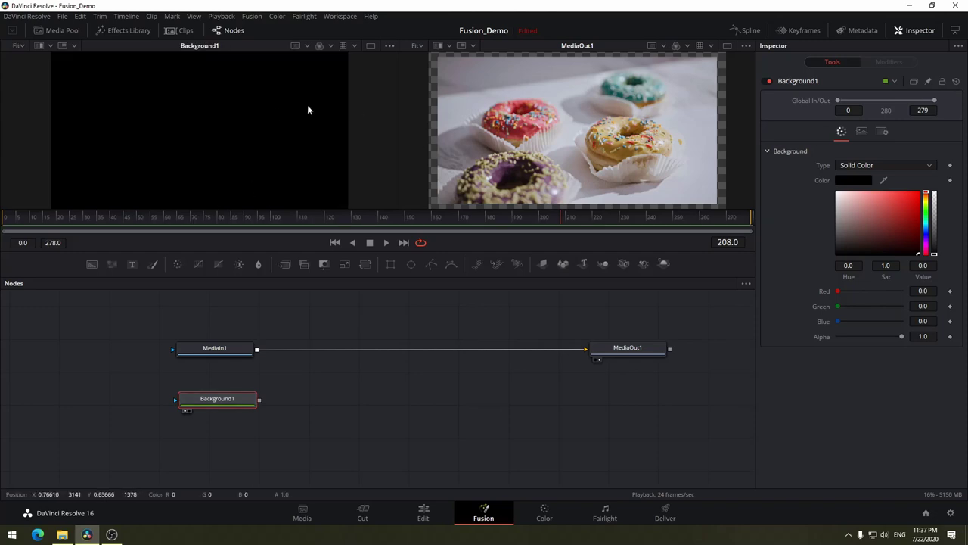
mouse_move(907, 202)
left_mouse_down()
mouse_move(912, 193)
mouse_move(906, 230)
mouse_move(918, 193)
left_mouse_up()
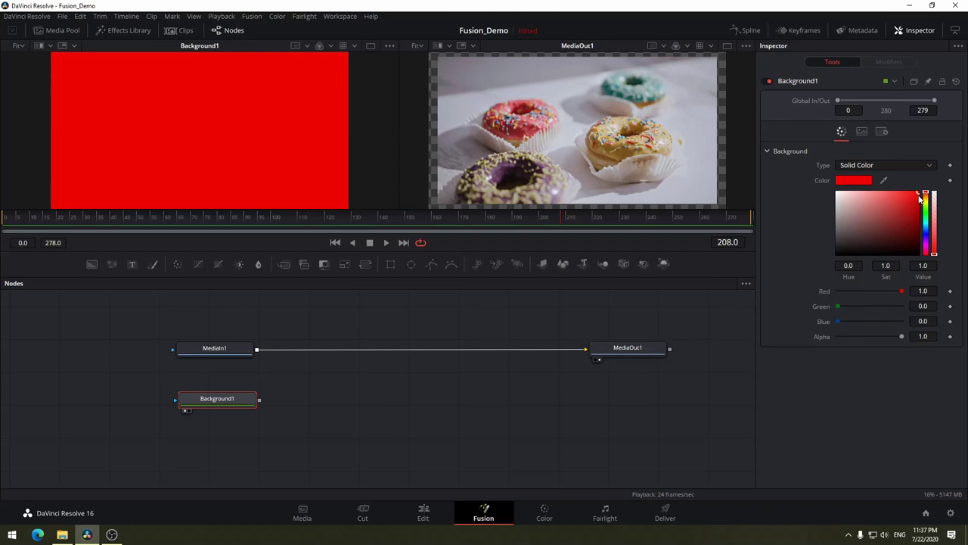
left_click_drag(915, 199, 967, 179)
Undo the connected FastNoise and Merge addition, removing the Merge1 node
left_click(111, 264)
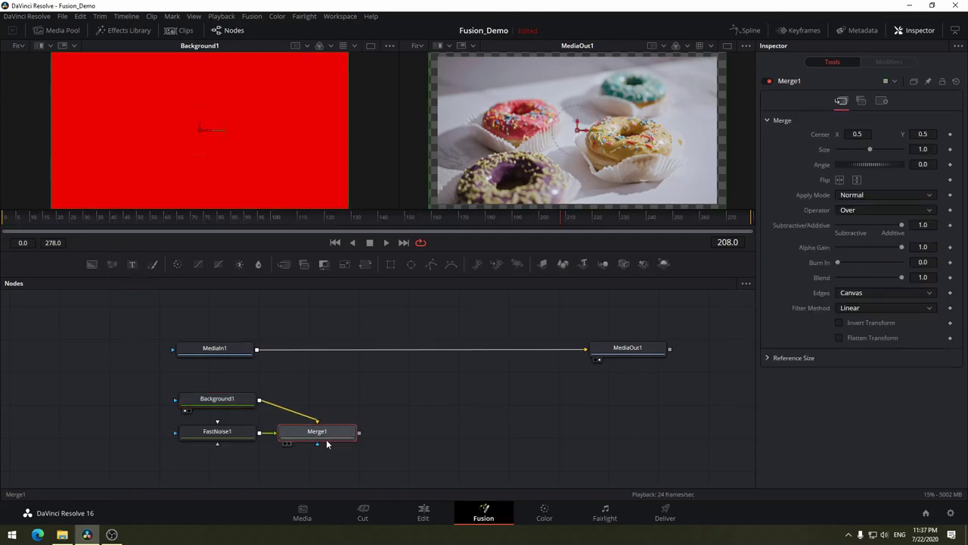
left_click_drag(395, 404, 318, 445)
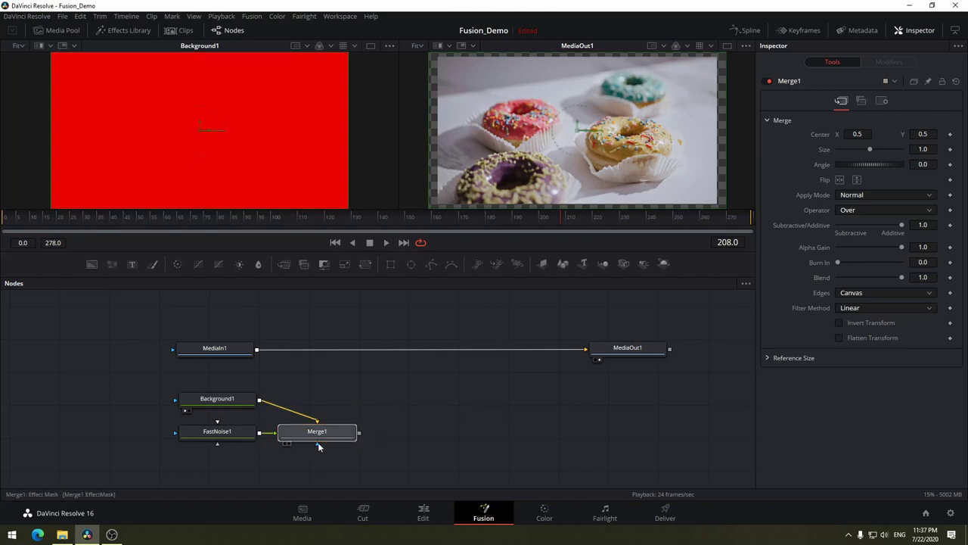
key("ctrl+z")
key("ctrl+z")
Preview FastNoise1 with its Scale raised to 20.0, then delete Background1 and FastNoise1 together
left_click(232, 433)
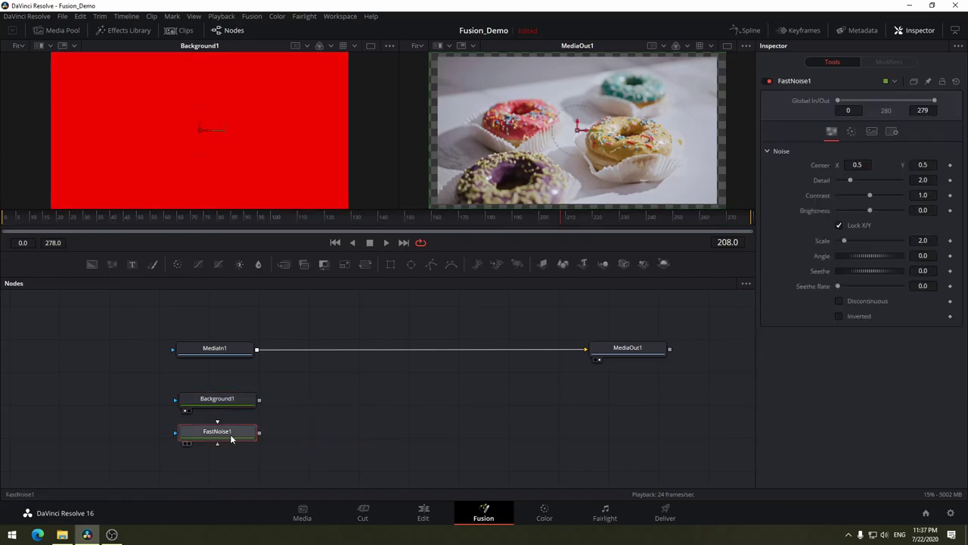
key("1")
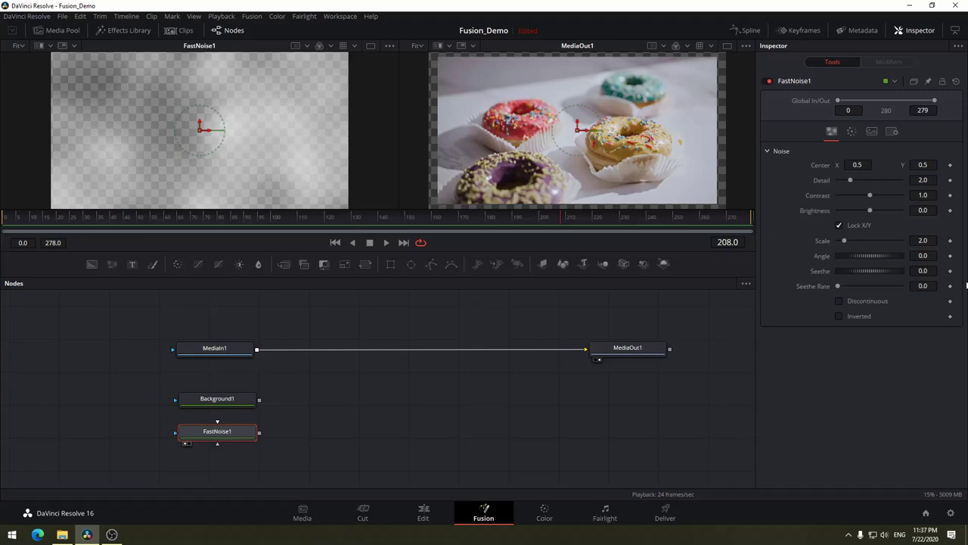
mouse_move(845, 241)
left_mouse_down()
mouse_move(910, 240)
mouse_move(881, 240)
left_mouse_up()
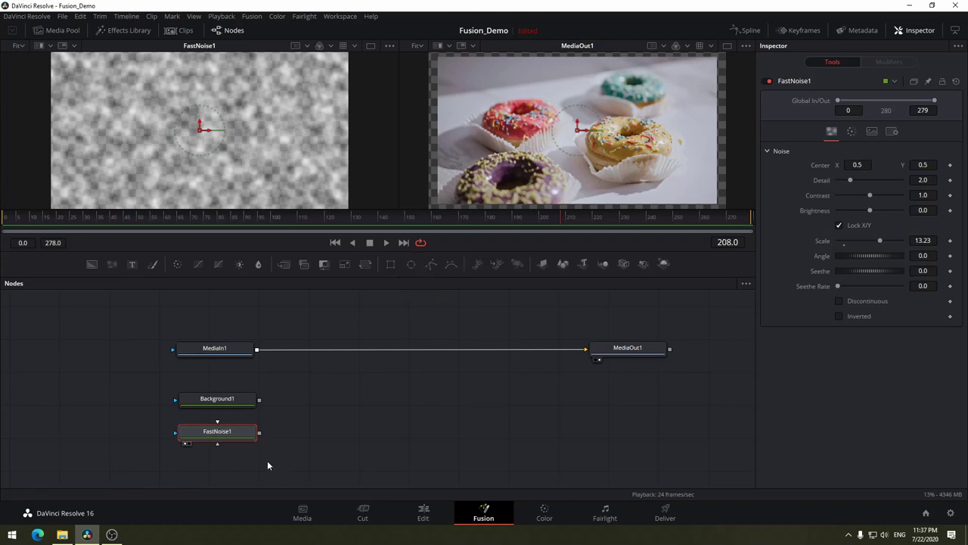
left_click_drag(275, 469, 178, 391)
key("Delete")
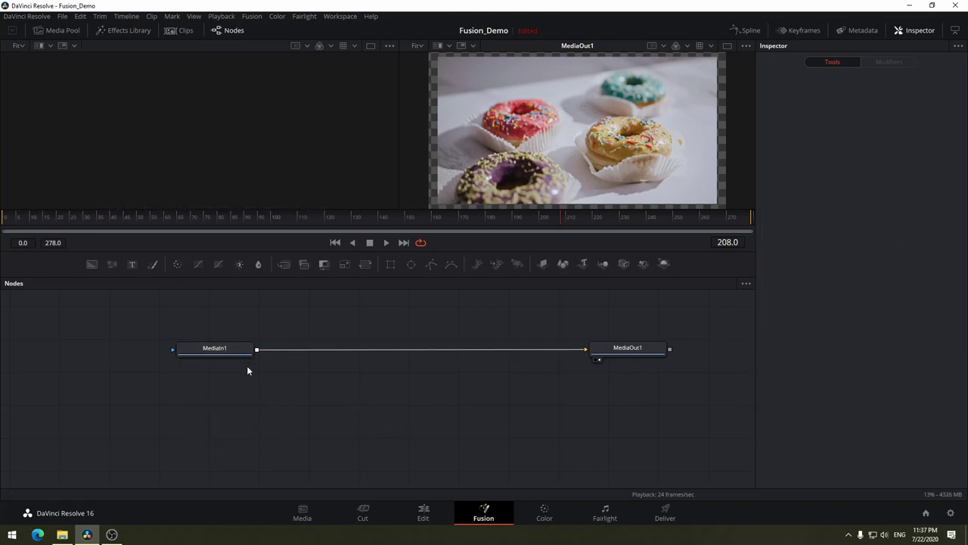
Drag MediaIn1 to the far left and MediaOut1 to the far right of the Nodes panel
left_click_drag(227, 352, 119, 351)
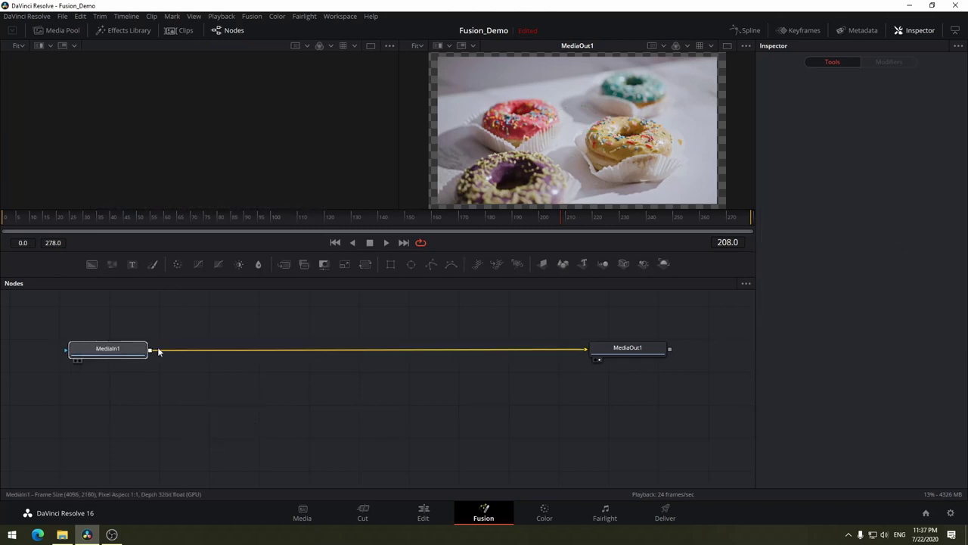
left_click_drag(659, 349, 698, 346)
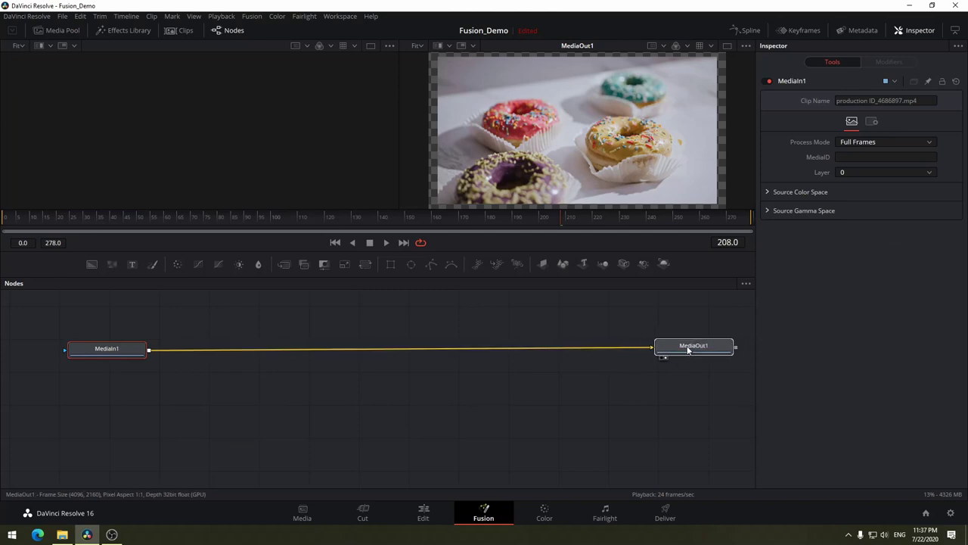
left_click_drag(120, 350, 87, 352)
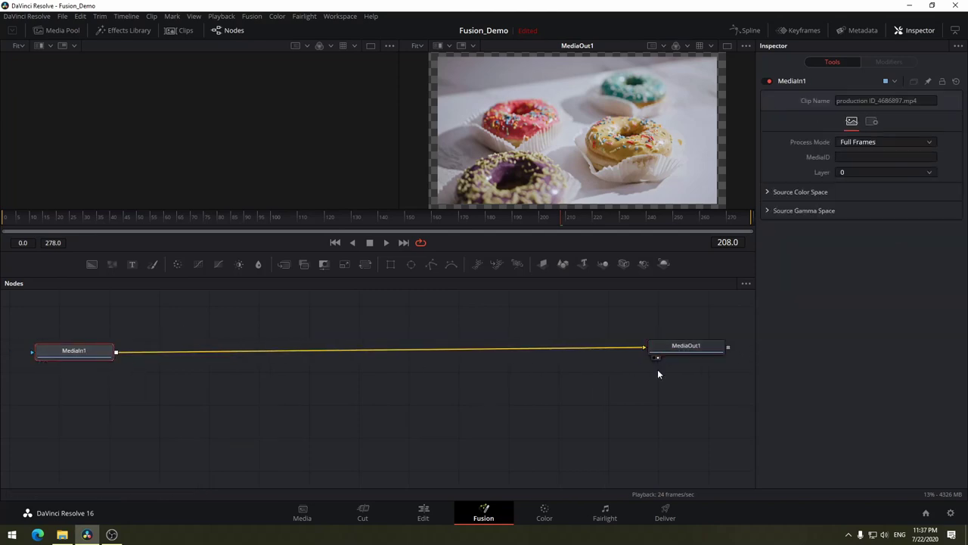
left_click_drag(687, 346, 685, 357)
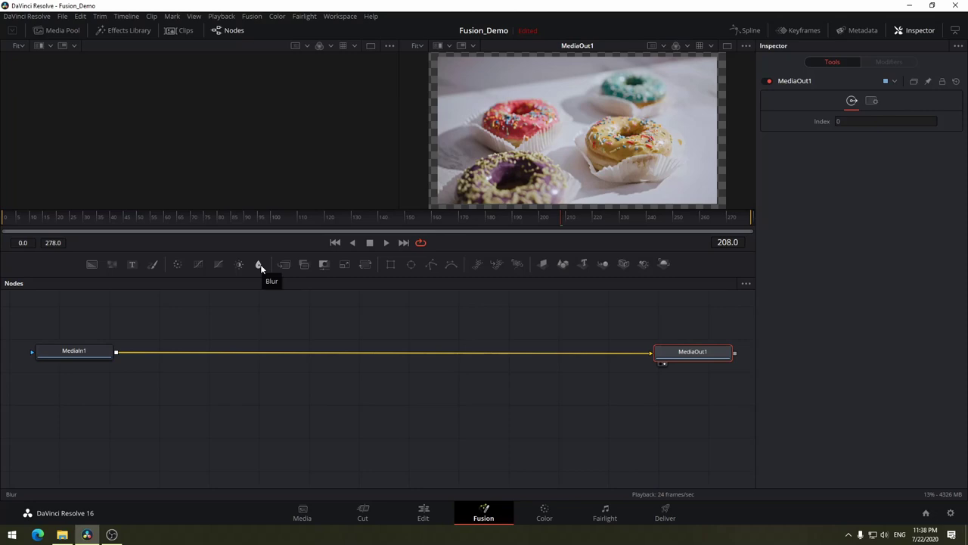
Add a Blur1 node to the composition and move it to the right
left_click(263, 321)
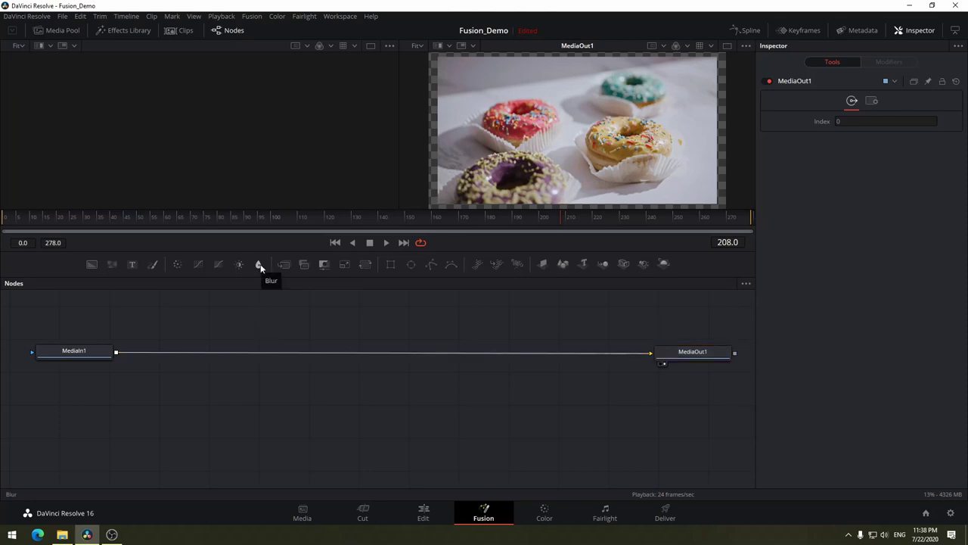
left_click(259, 266)
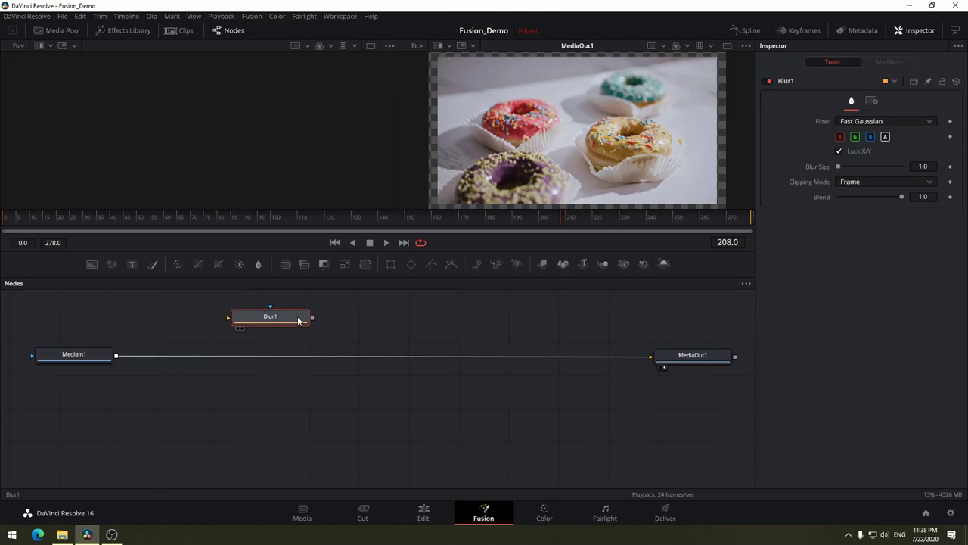
left_click_drag(293, 318, 414, 324)
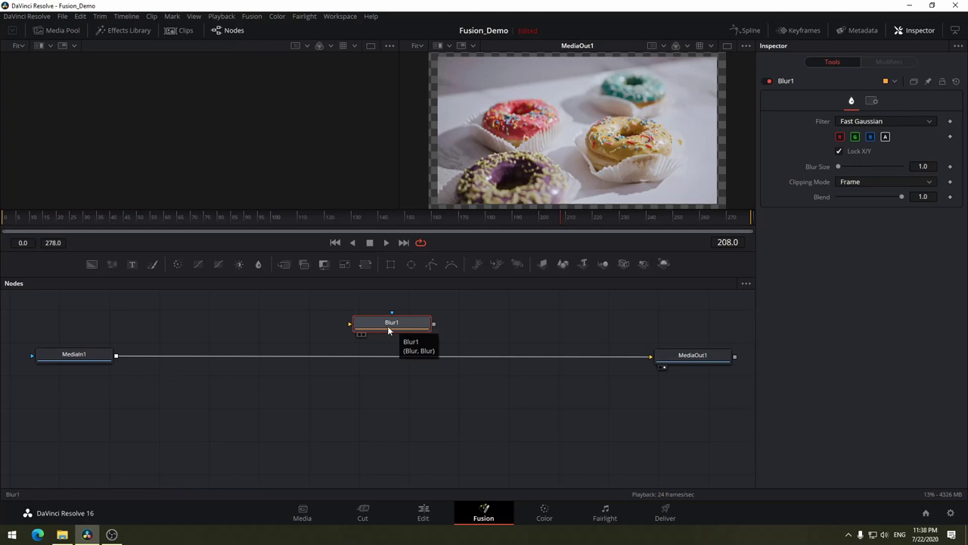
Drop Blur1 onto the MediaIn1–MediaOut1 link so it sits inline between them
left_click_drag(394, 324, 419, 307)
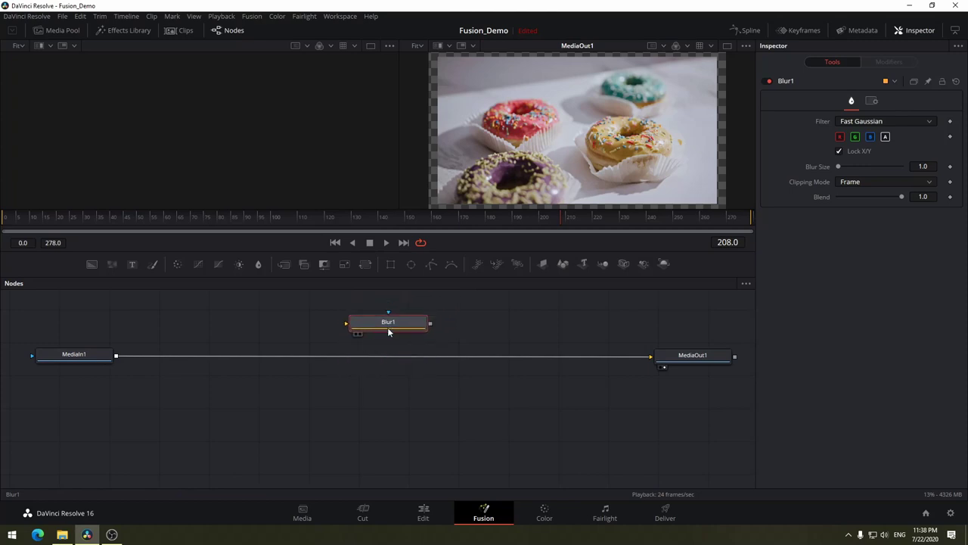
mouse_move(419, 307)
left_mouse_down()
mouse_move(389, 355)
mouse_move(393, 317)
left_mouse_up()
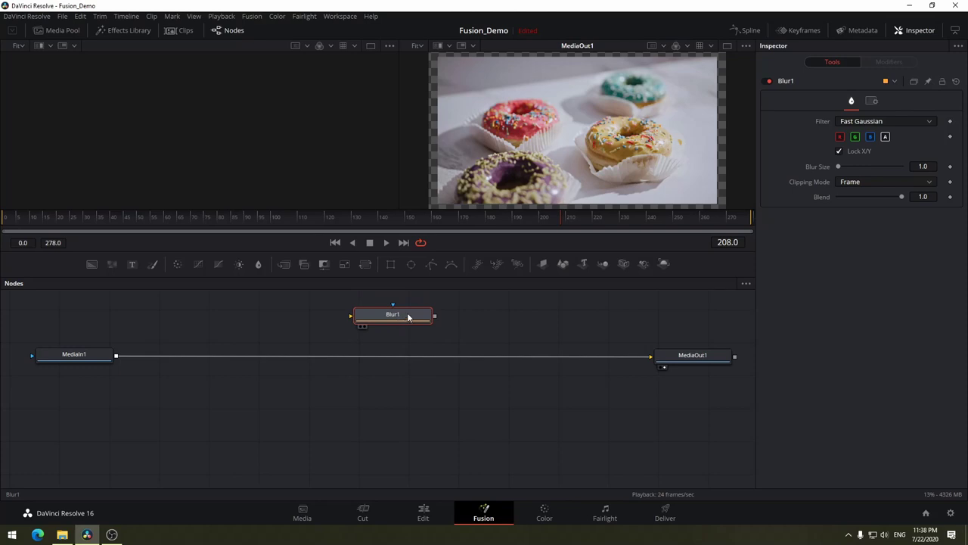
left_click_drag(407, 314, 396, 355)
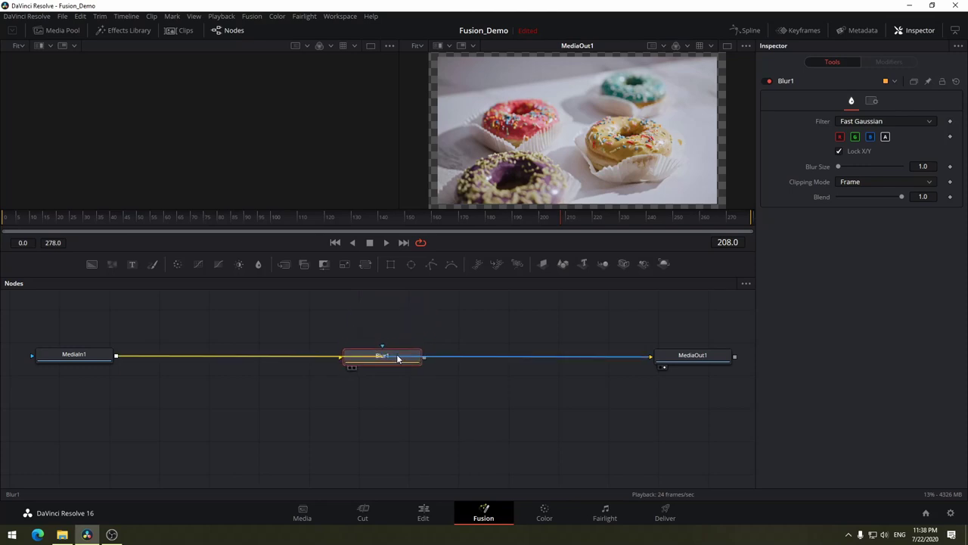
left_click_drag(397, 358, 361, 362)
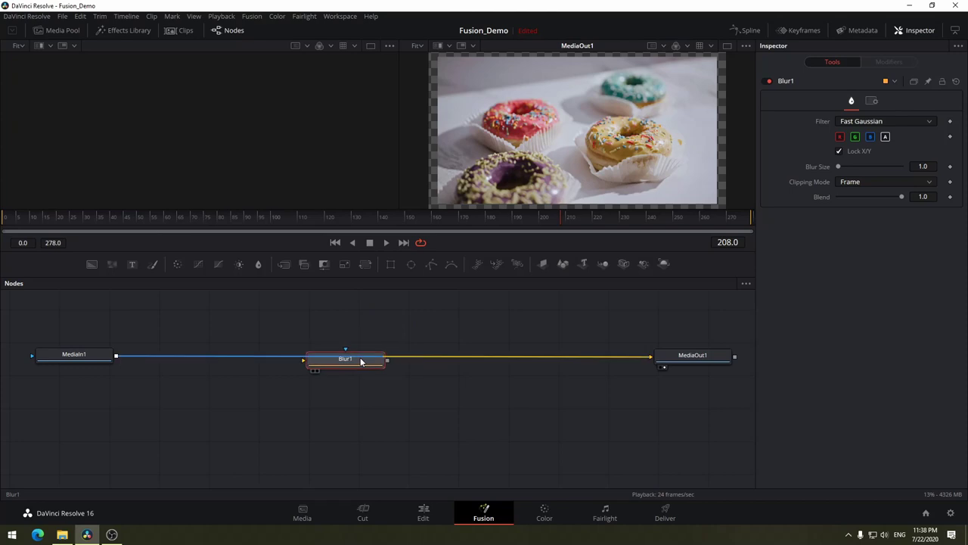
mouse_move(361, 362)
left_mouse_down()
mouse_move(450, 358)
mouse_move(367, 360)
mouse_move(400, 362)
left_mouse_up()
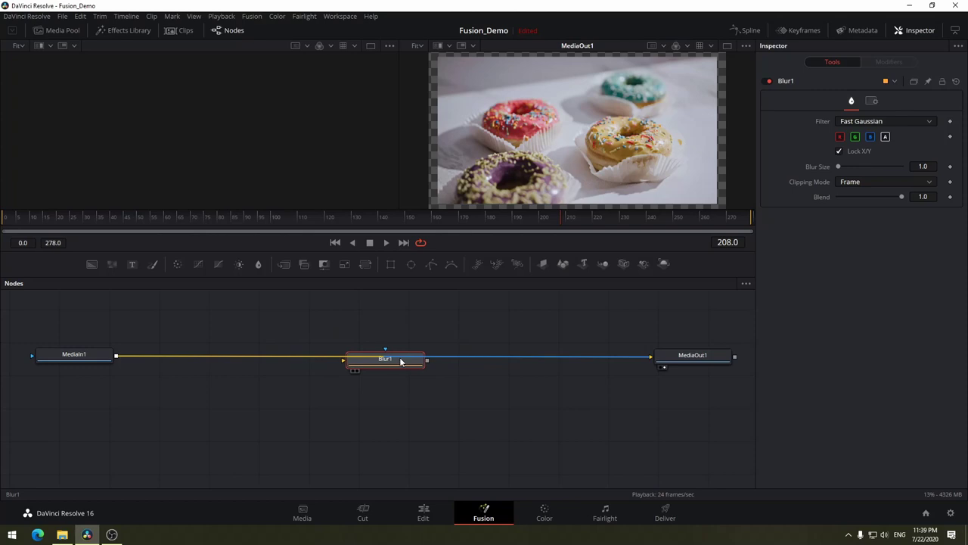
left_click_drag(401, 362, 398, 356)
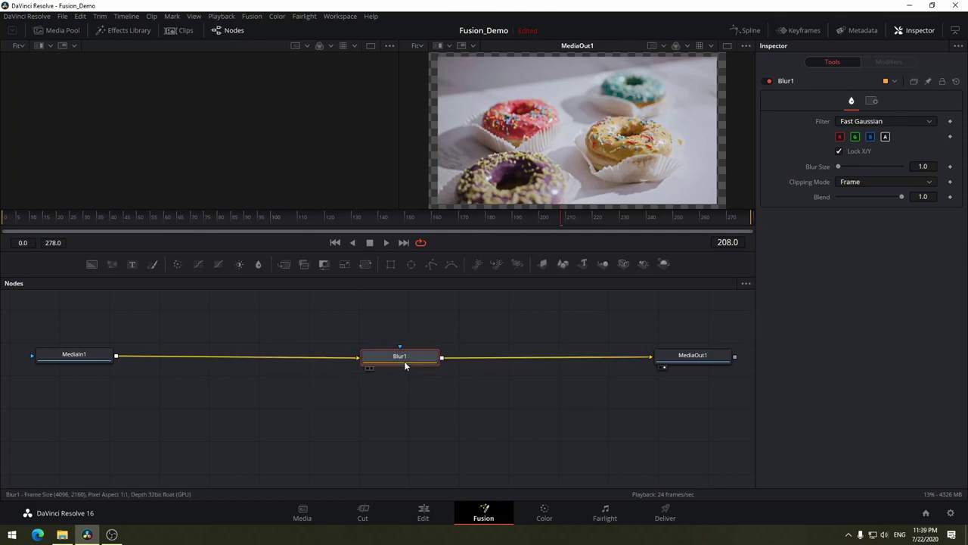
left_click_drag(404, 365, 402, 359)
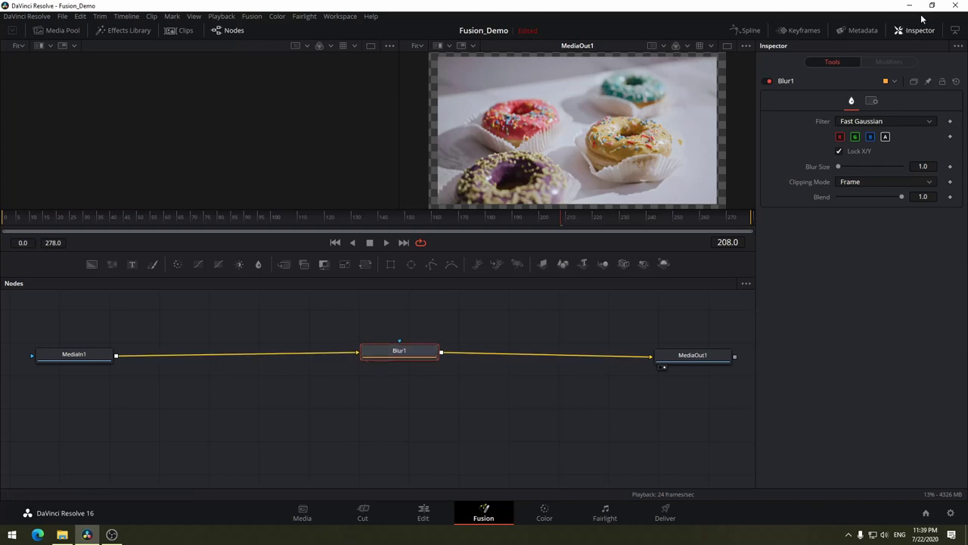
Keep Blur1's filter at Fast Gaussian and return Blur Size to 0.0 after testing a higher value
left_click(923, 123)
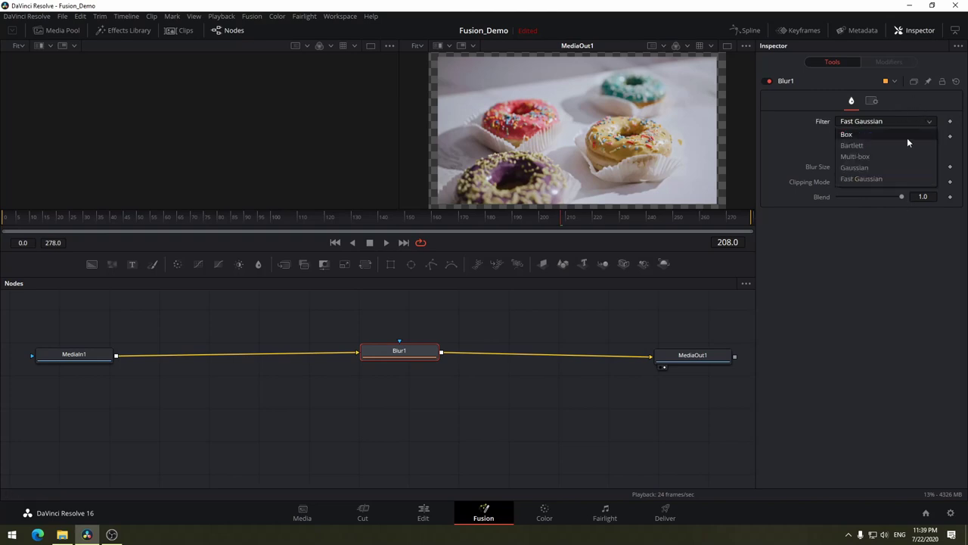
left_click(870, 244)
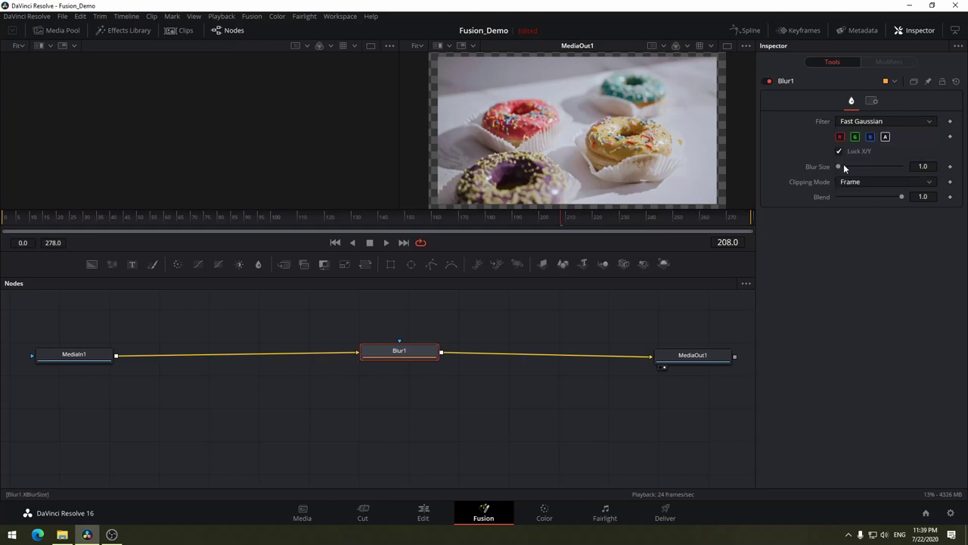
left_click_drag(840, 166, 863, 168)
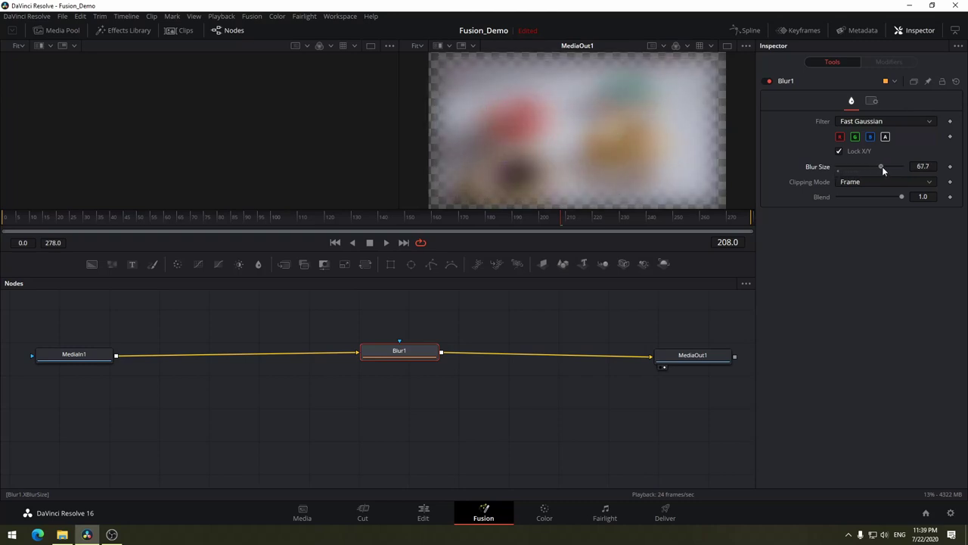
left_click_drag(862, 169, 819, 175)
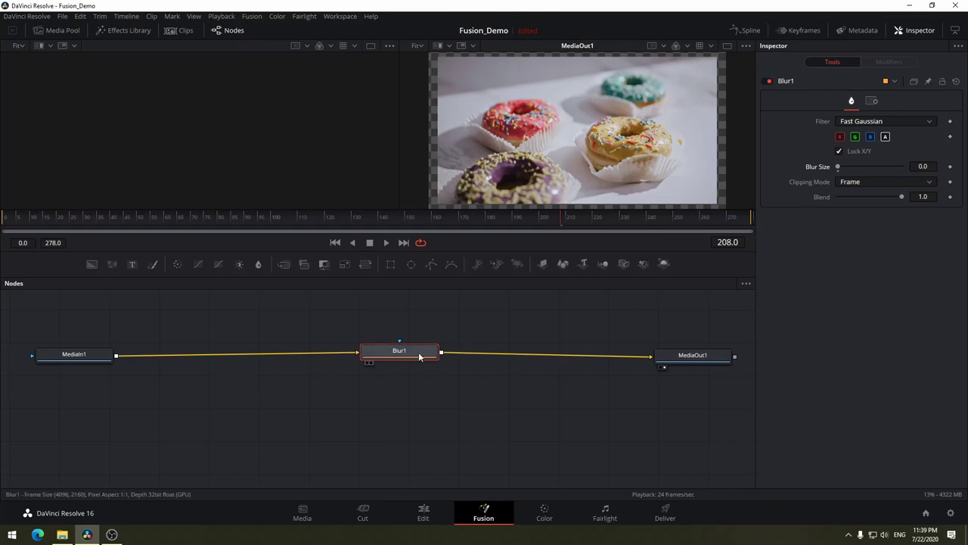
left_click_drag(414, 356, 428, 360)
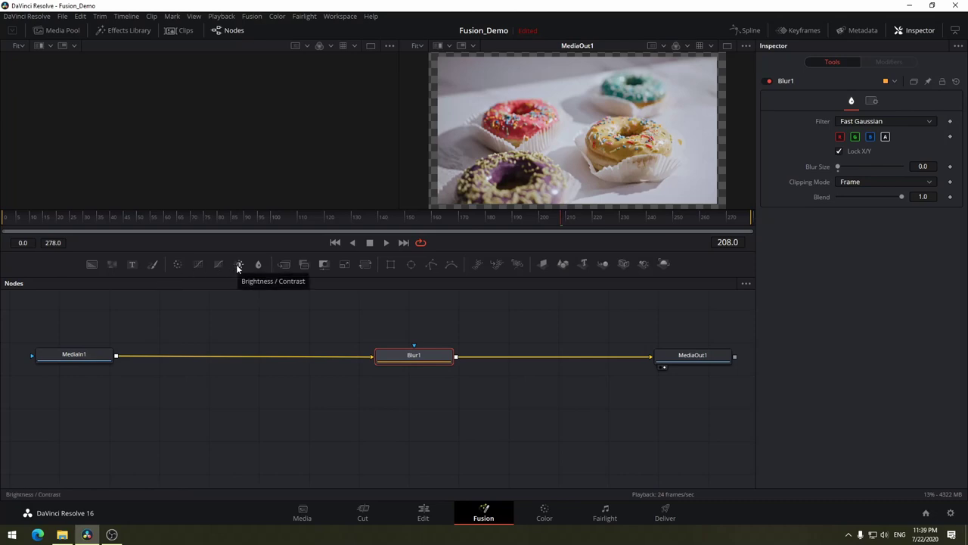
left_click(177, 263)
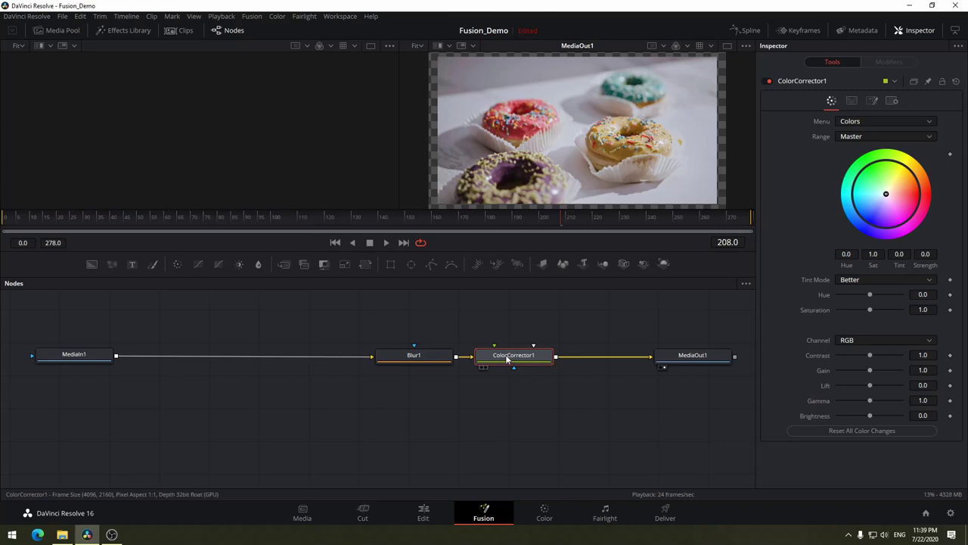
key("Delete")
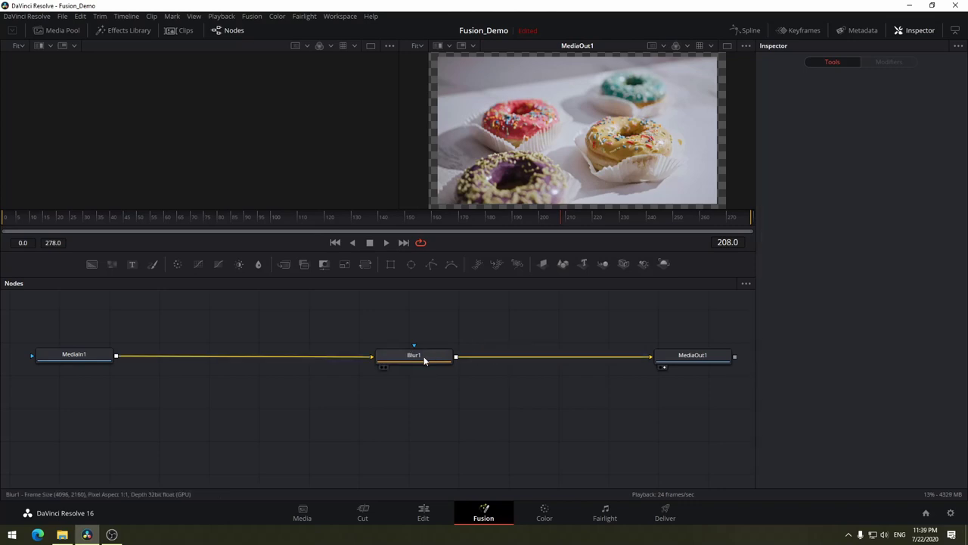
left_click(423, 357)
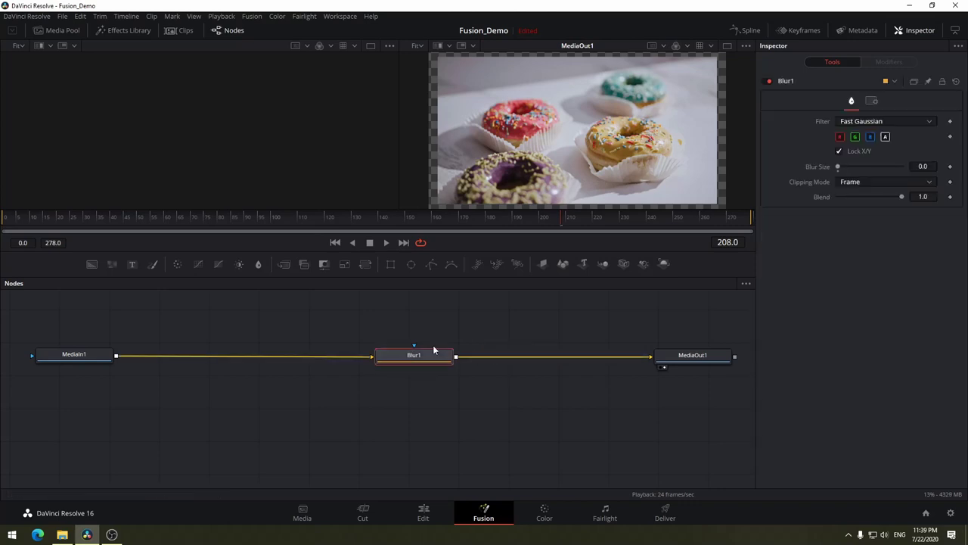
left_click(176, 265)
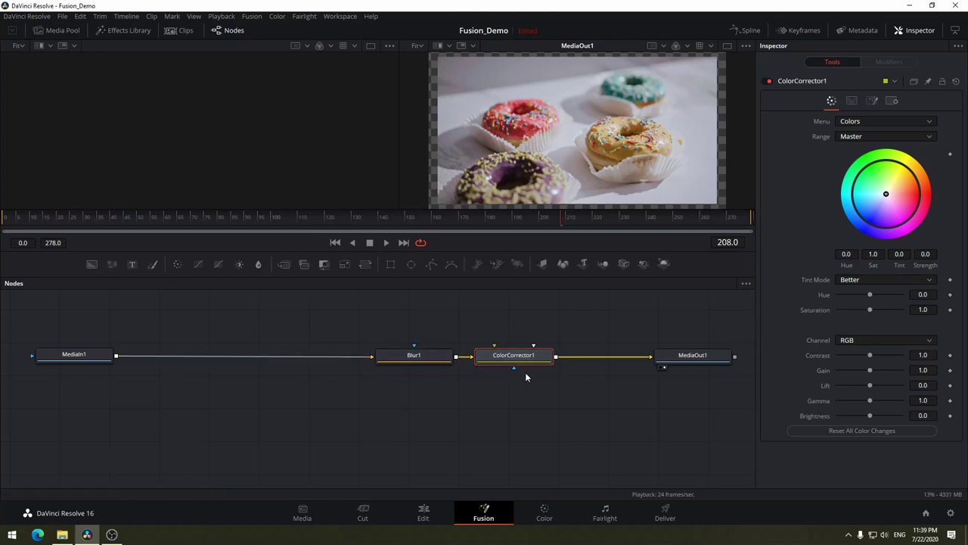
key("Delete")
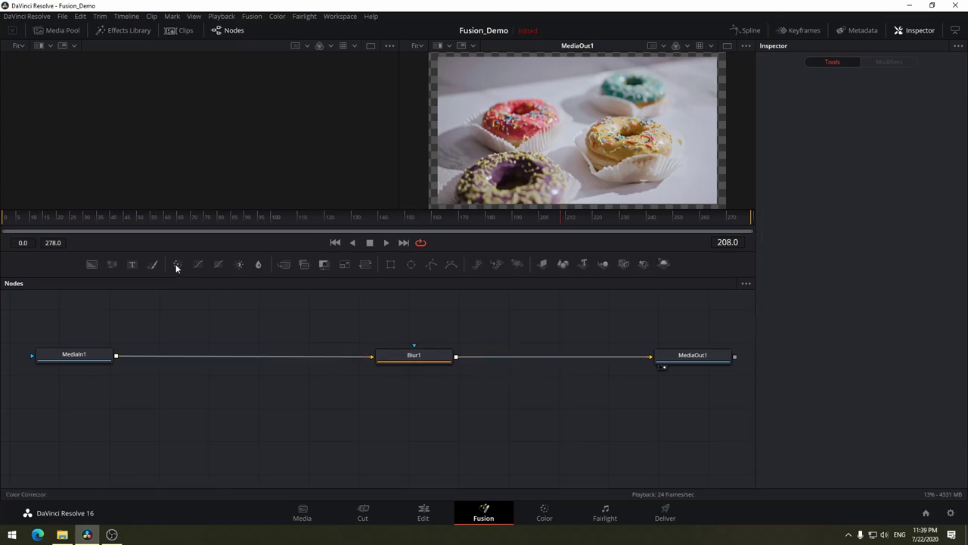
left_click_drag(177, 265, 196, 304)
Delete the old ColorCorrector1 and place a new color corrector node in the graph
key("Delete")
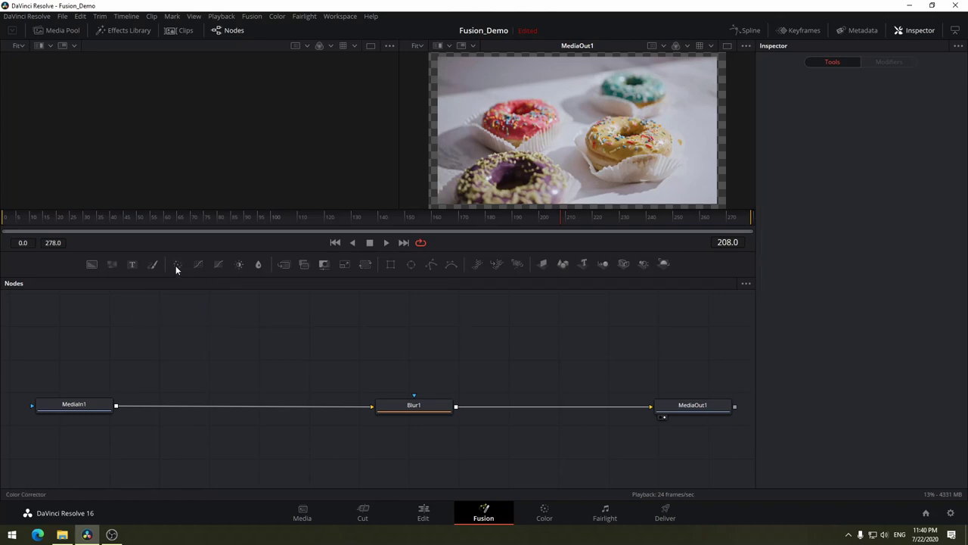
mouse_move(178, 266)
left_mouse_down()
mouse_move(198, 347)
mouse_move(282, 336)
left_mouse_up()
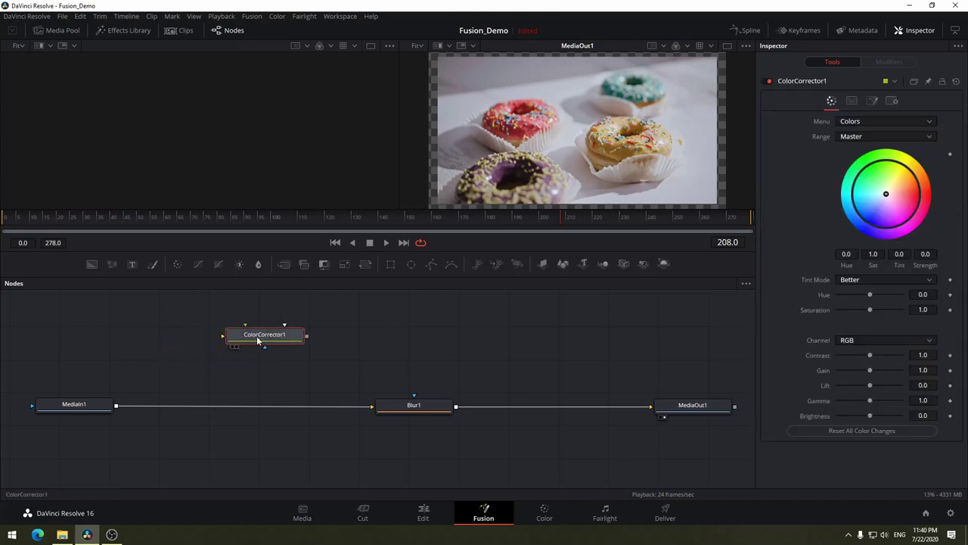
left_click_drag(268, 341, 294, 360)
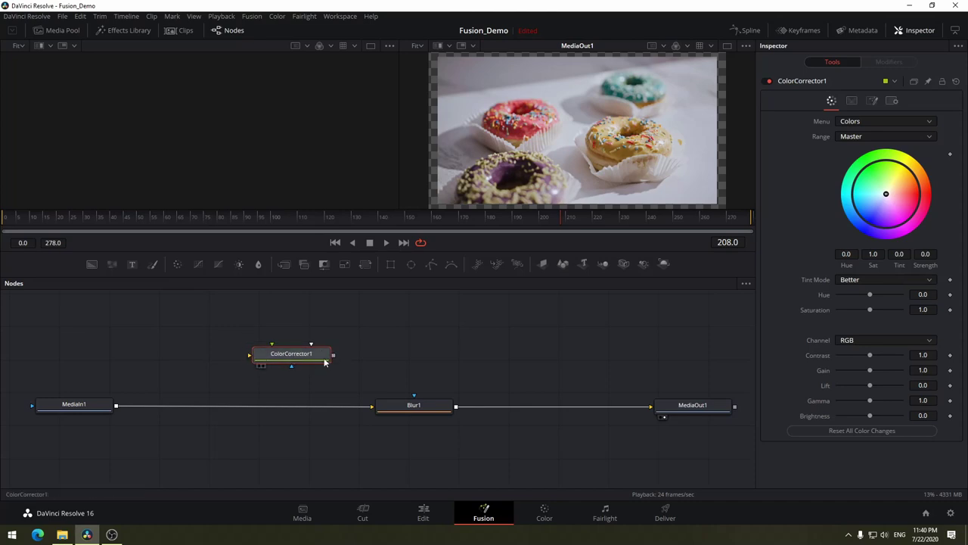
Insert ColorCorrector1 between MediaIn1 and Blur1, then pull it back off the chain
left_click_drag(292, 369, 238, 396)
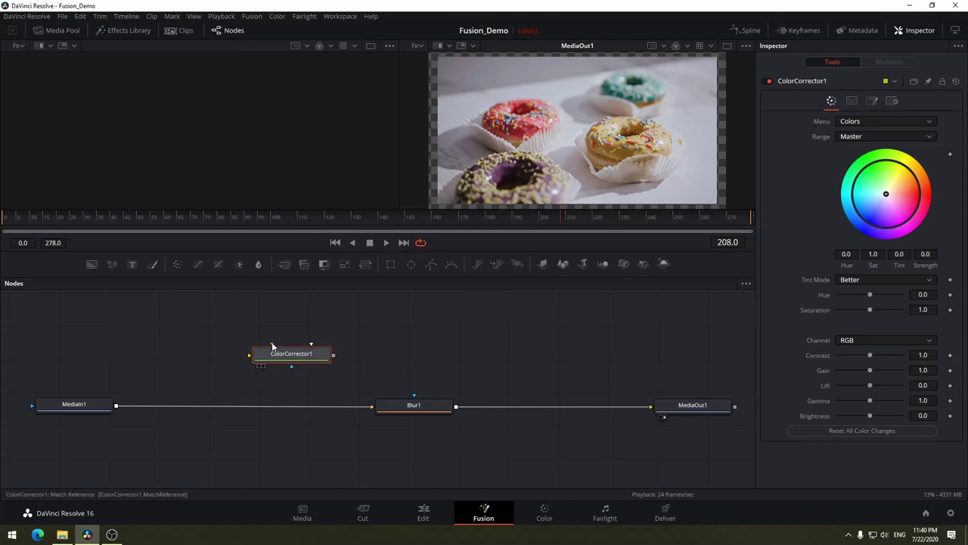
mouse_move(272, 347)
left_mouse_down()
mouse_move(285, 338)
mouse_move(253, 322)
mouse_move(227, 328)
left_mouse_up()
mouse_move(284, 356)
left_mouse_down()
mouse_move(219, 408)
mouse_move(121, 404)
mouse_move(220, 404)
left_mouse_up()
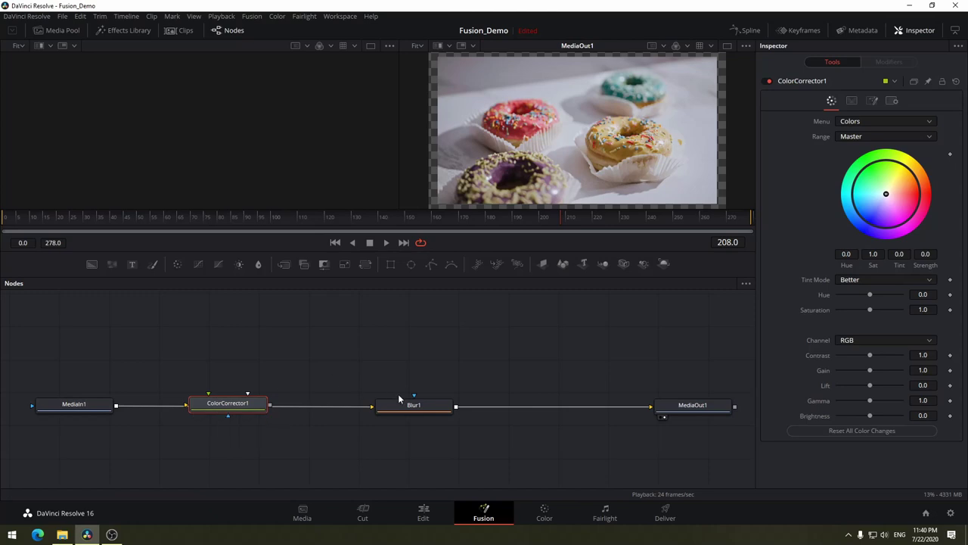
left_click_drag(229, 406, 282, 341)
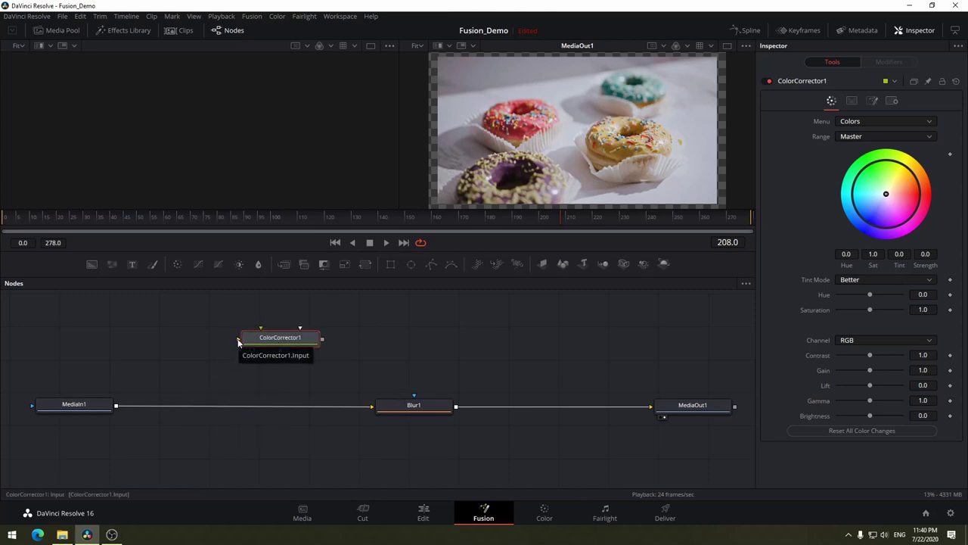
Branch MediaIn1 into ColorCorrector1, preview it in the left viewer, and set Hue to -0.19
left_click_drag(239, 342, 115, 406)
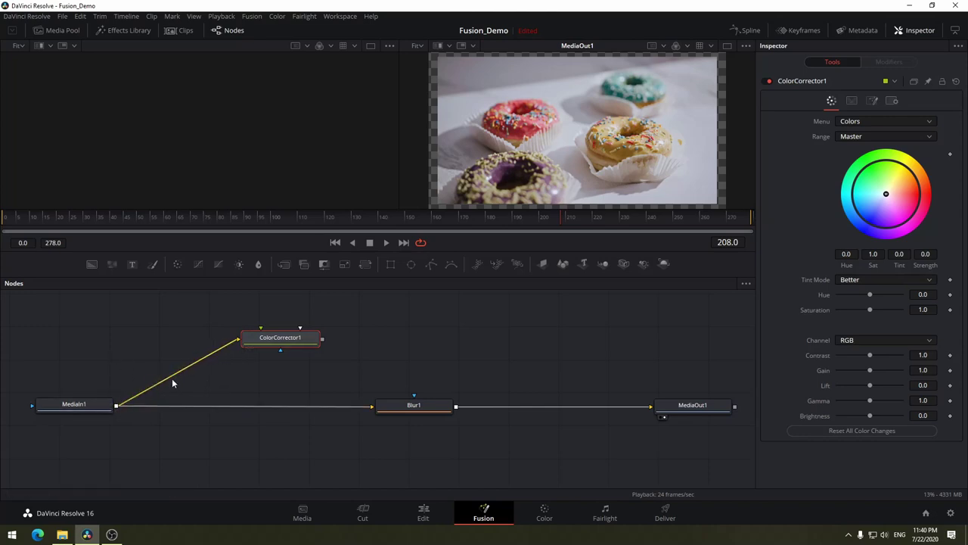
left_click_drag(282, 343, 280, 345)
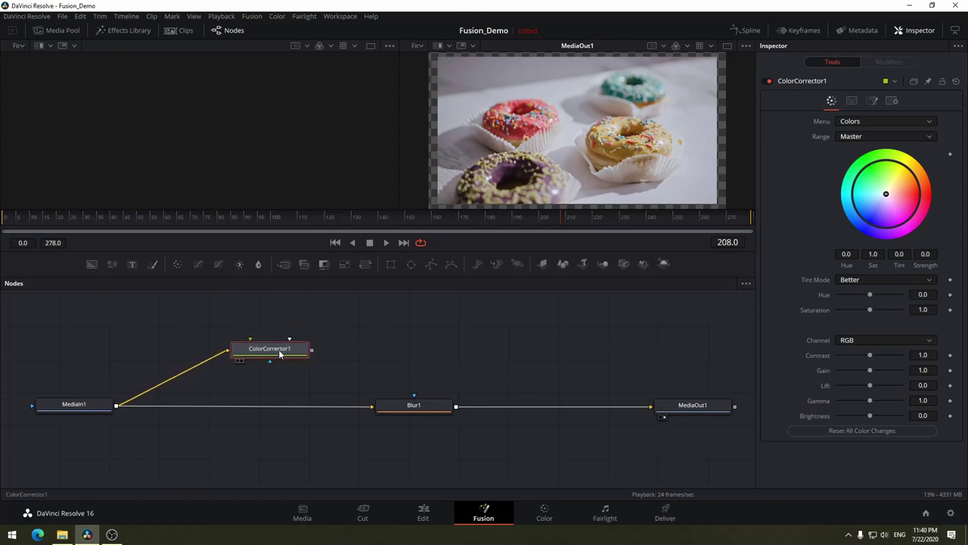
left_click_drag(280, 348, 306, 205)
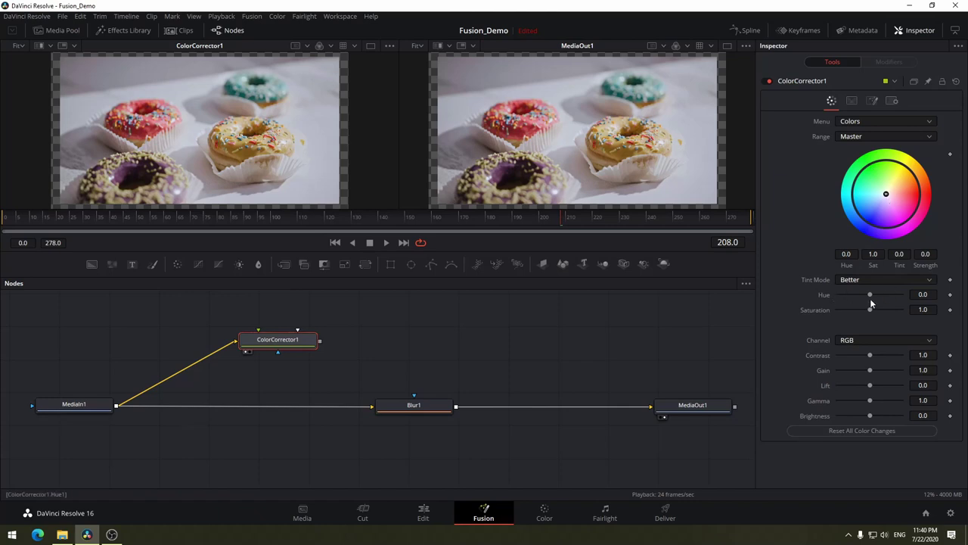
mouse_move(870, 294)
left_mouse_down()
mouse_move(842, 295)
mouse_move(864, 294)
left_mouse_up()
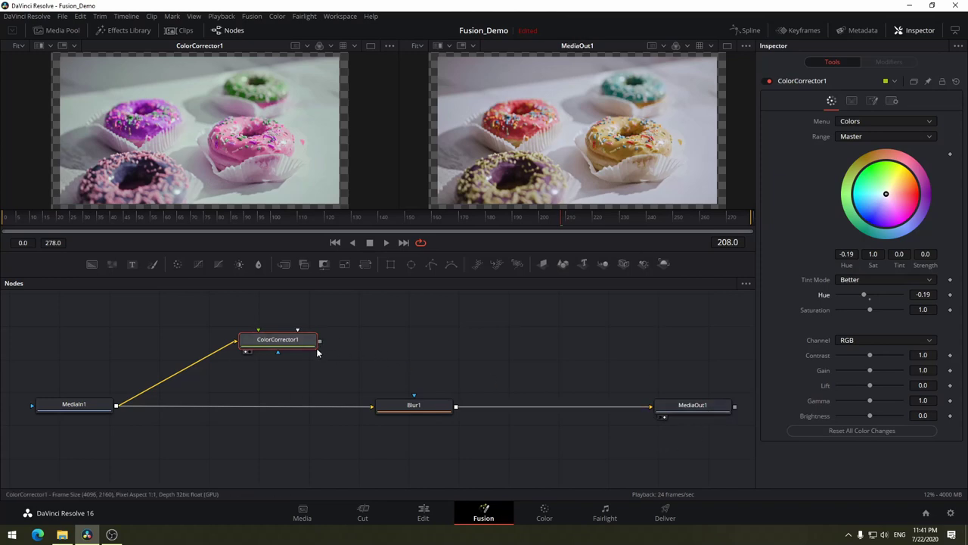
left_click_drag(320, 341, 457, 347)
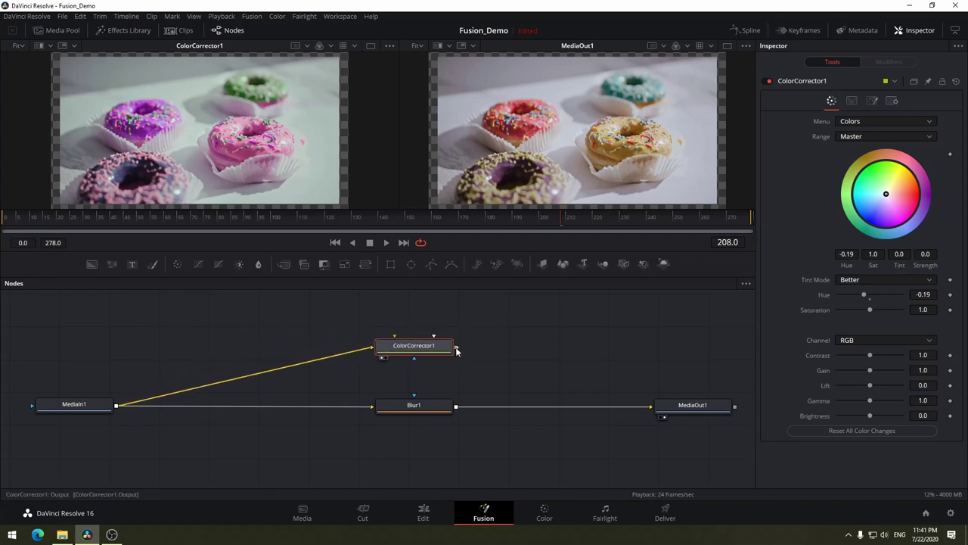
Briefly route ColorCorrector1 into MediaOut1, then reconnect Blur1 to MediaOut1 instead
left_click_drag(456, 349, 650, 409)
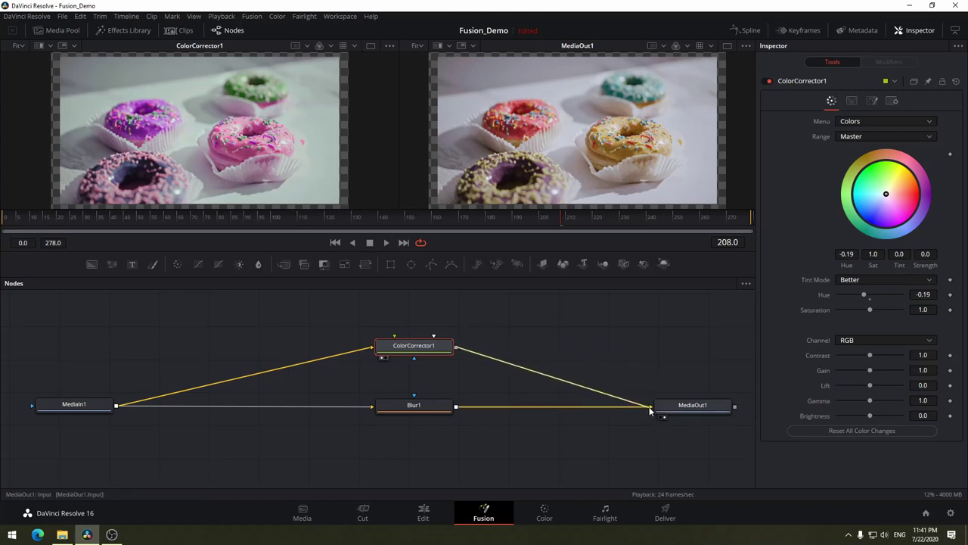
left_click_drag(650, 409, 650, 405)
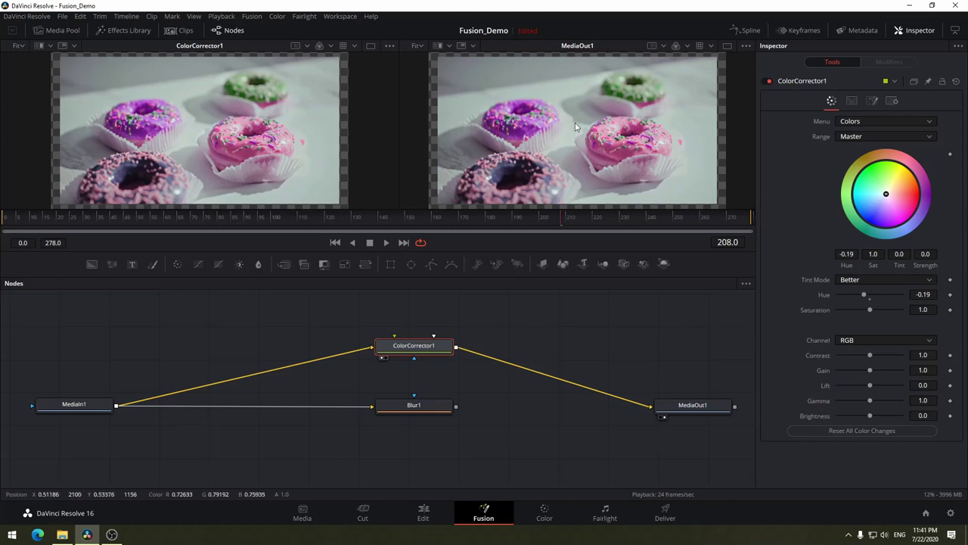
left_click_drag(626, 337, 512, 410)
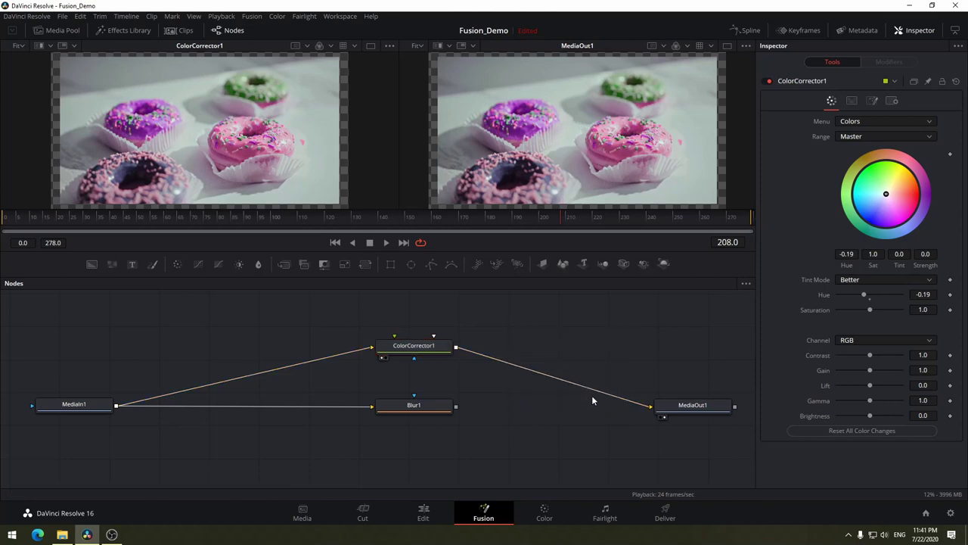
mouse_move(595, 390)
left_mouse_down()
mouse_move(589, 373)
mouse_move(586, 386)
mouse_move(605, 326)
left_mouse_up()
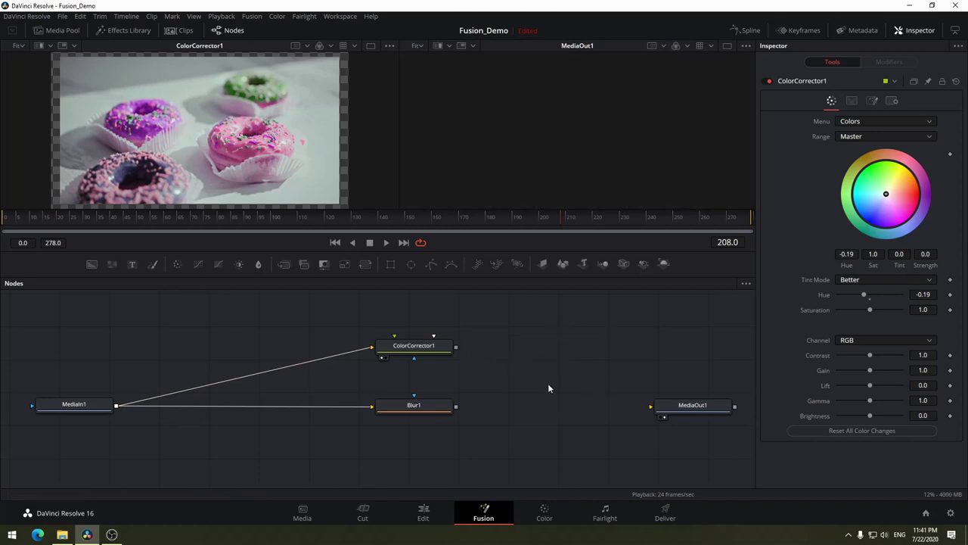
left_click_drag(456, 407, 649, 407)
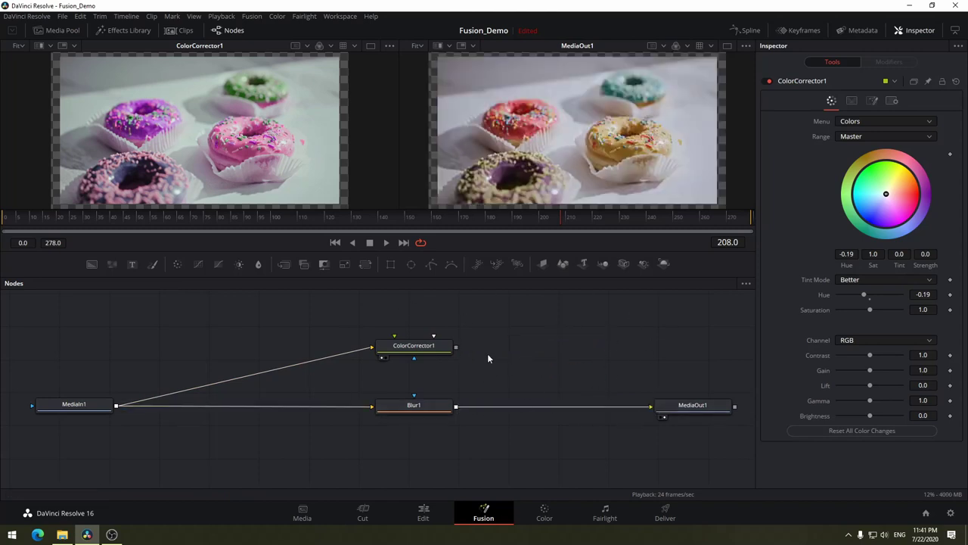
Drop ColorCorrector1 onto the MediaIn1→Blur1 link so it sits inline
mouse_move(410, 348)
left_mouse_down()
mouse_move(378, 325)
mouse_move(246, 411)
left_mouse_up()
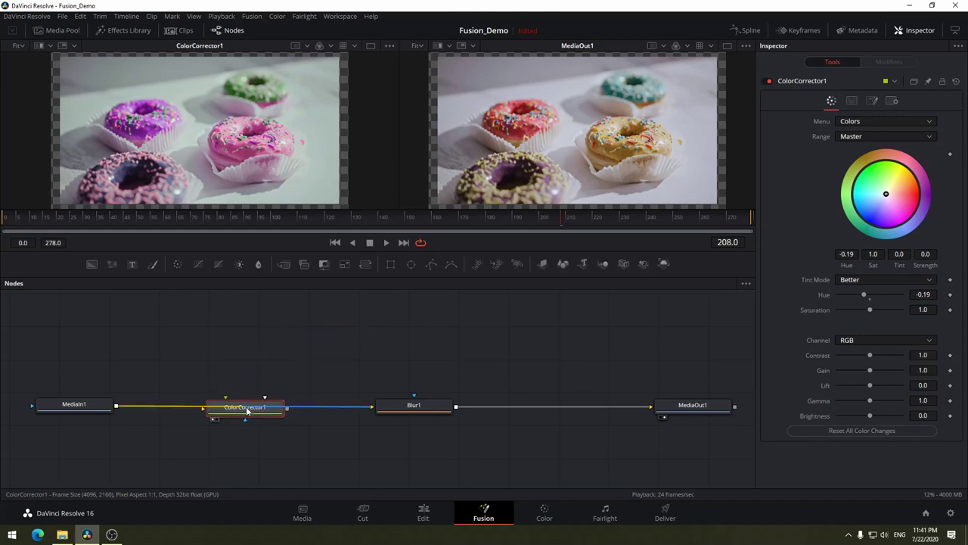
mouse_move(246, 406)
left_mouse_down()
mouse_move(306, 326)
mouse_move(110, 409)
left_mouse_up()
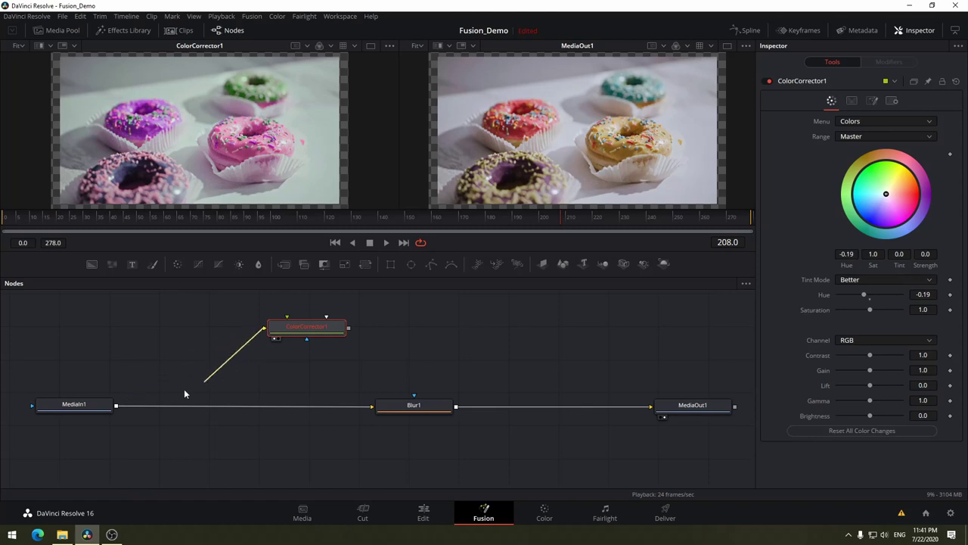
left_click_drag(109, 409, 118, 404)
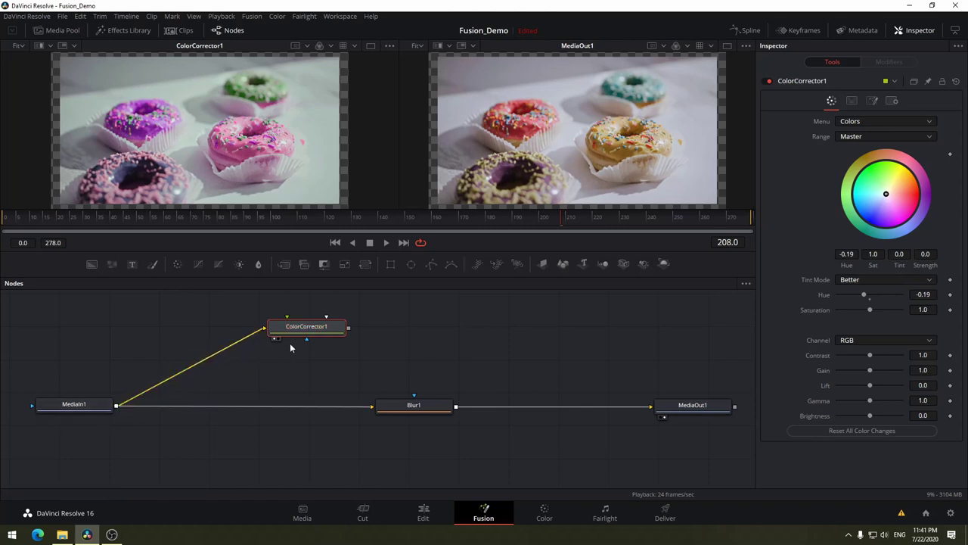
left_click_drag(349, 328, 367, 397)
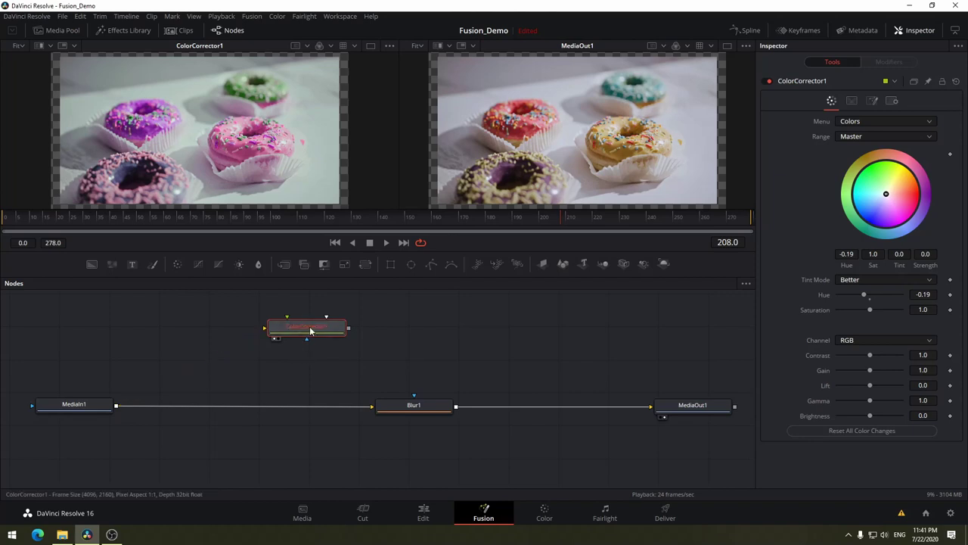
left_click_drag(308, 327, 254, 405)
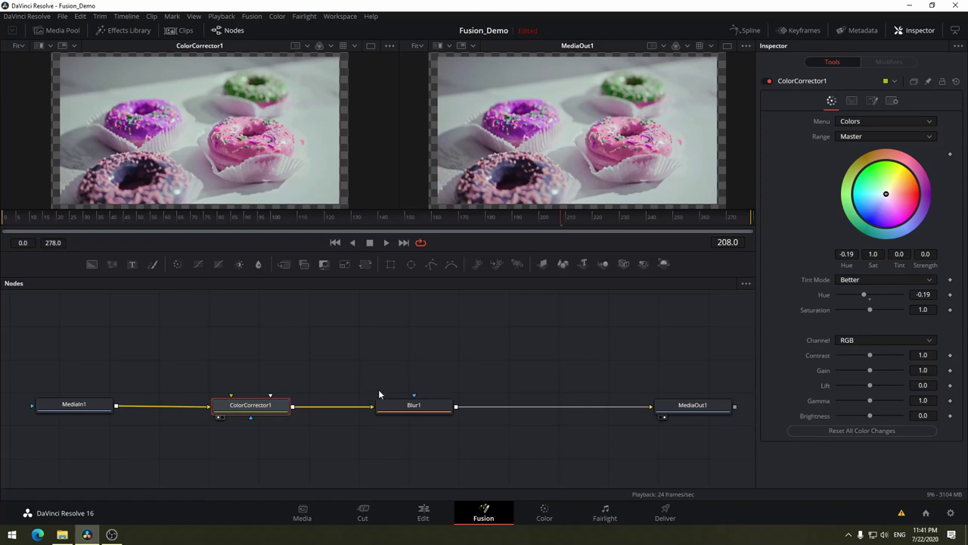
View Blur1 in the second viewer and raise its Blur Size to 26.8
left_click(420, 408)
key("2")
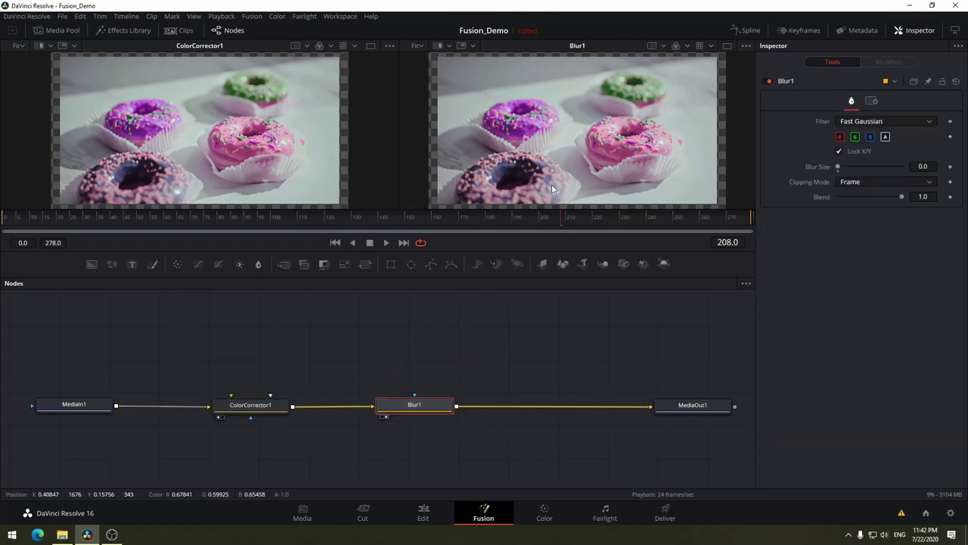
left_click_drag(841, 166, 858, 167)
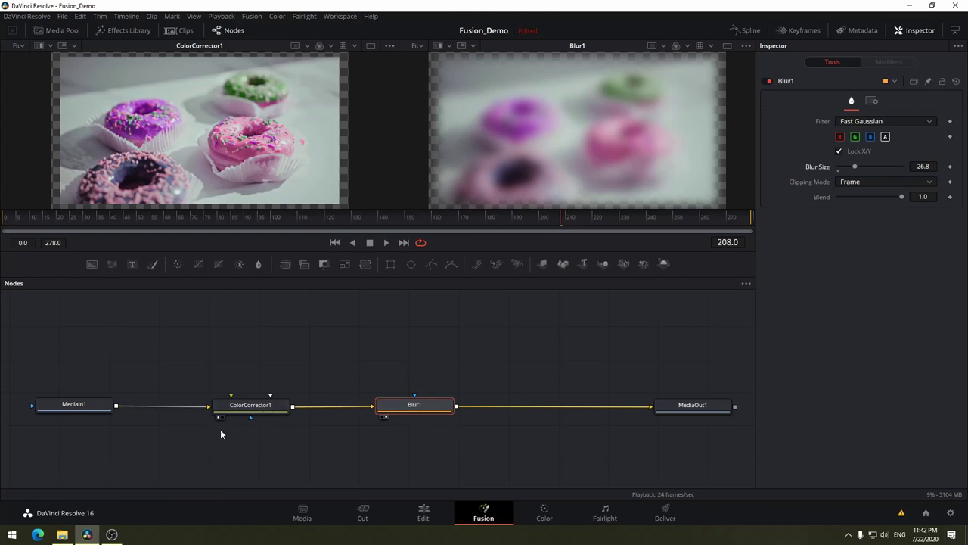
mouse_move(227, 414)
left_click(250, 407)
left_click(398, 409)
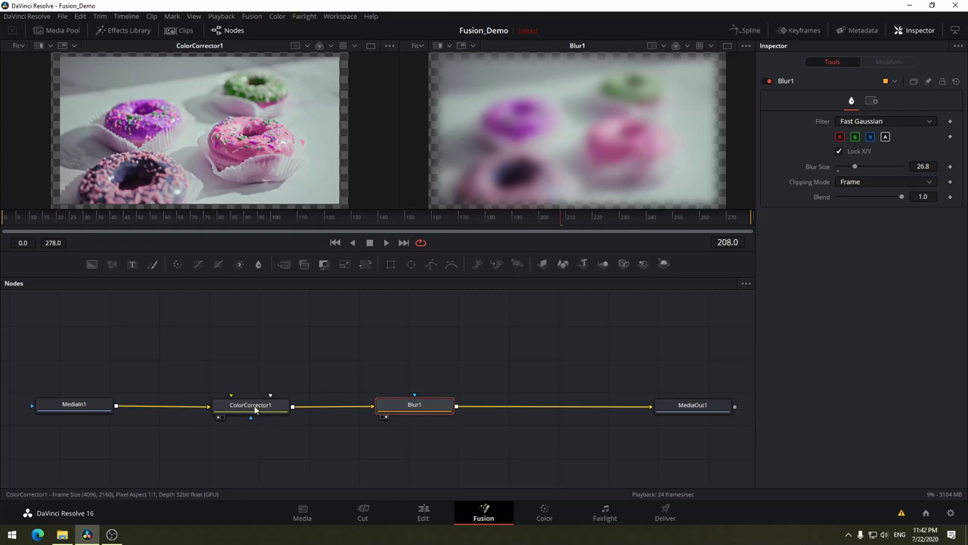
Compare ColorCorrector1's output by switching it between the two viewers
mouse_move(255, 409)
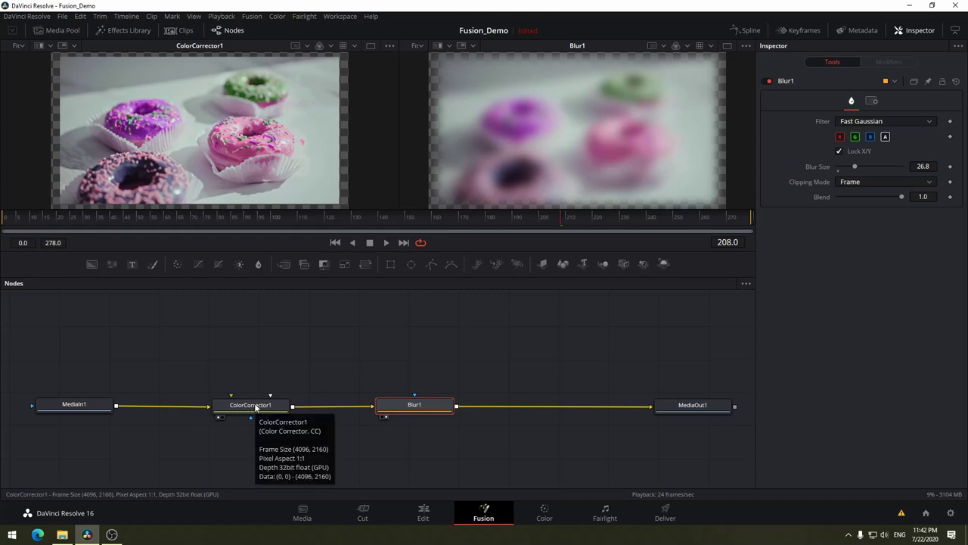
left_click_drag(255, 407, 263, 161)
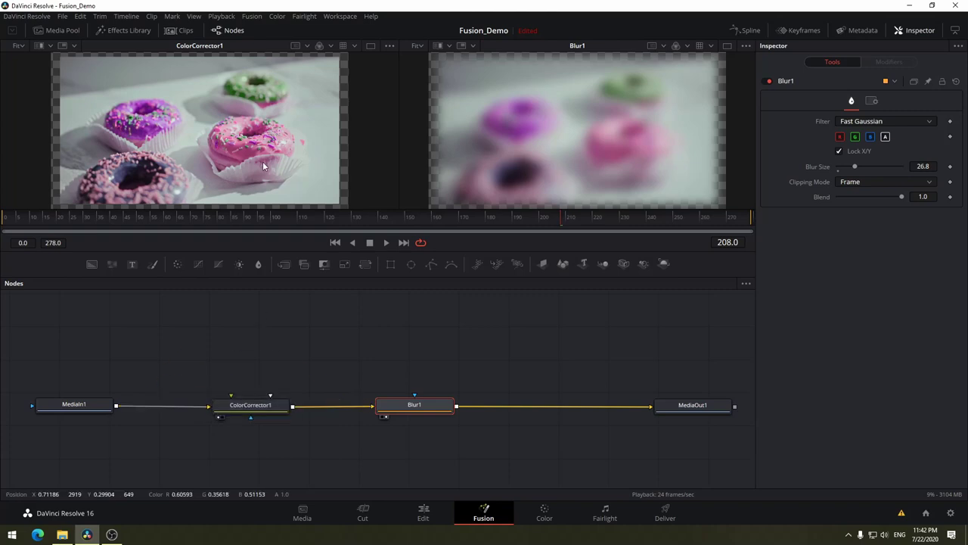
left_click(265, 406)
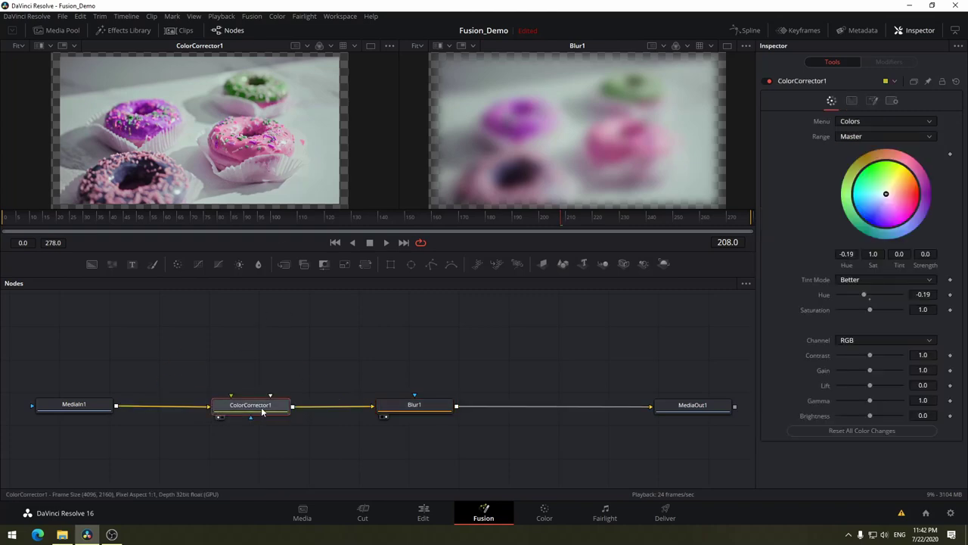
key("2")
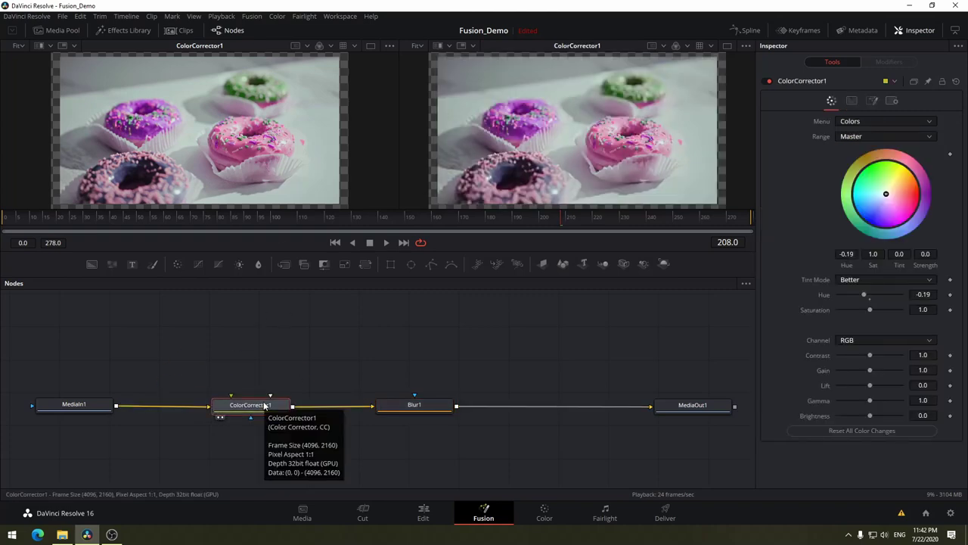
key("1")
key("2")
key("1")
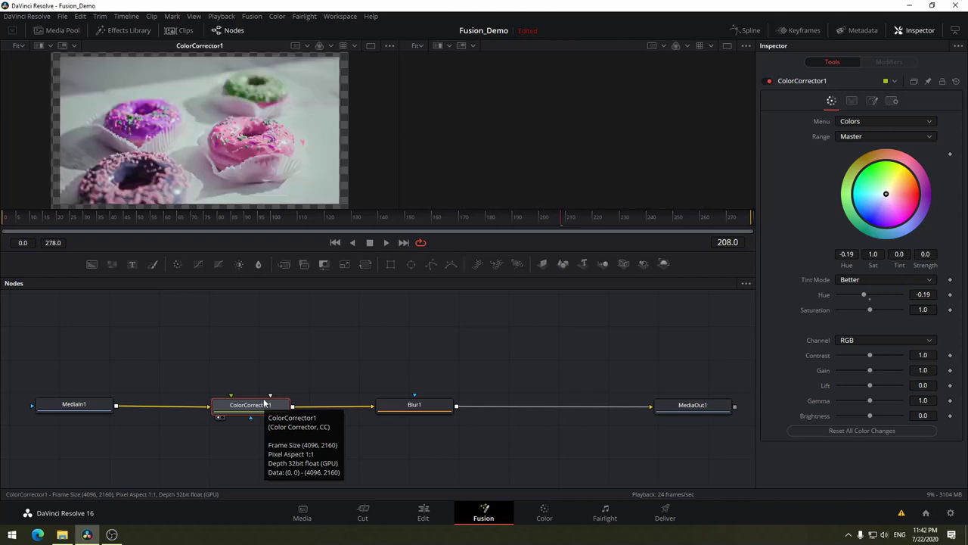
key("2")
key("1")
key("2")
key("1")
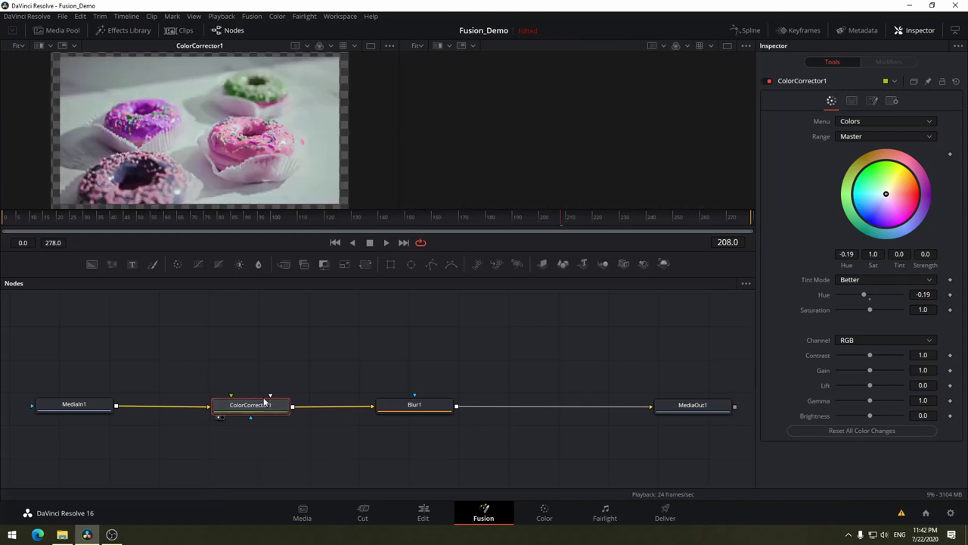
Show the blurred Blur1 output in the second viewer and move MediaOut1 closer to Blur1
left_click(412, 407)
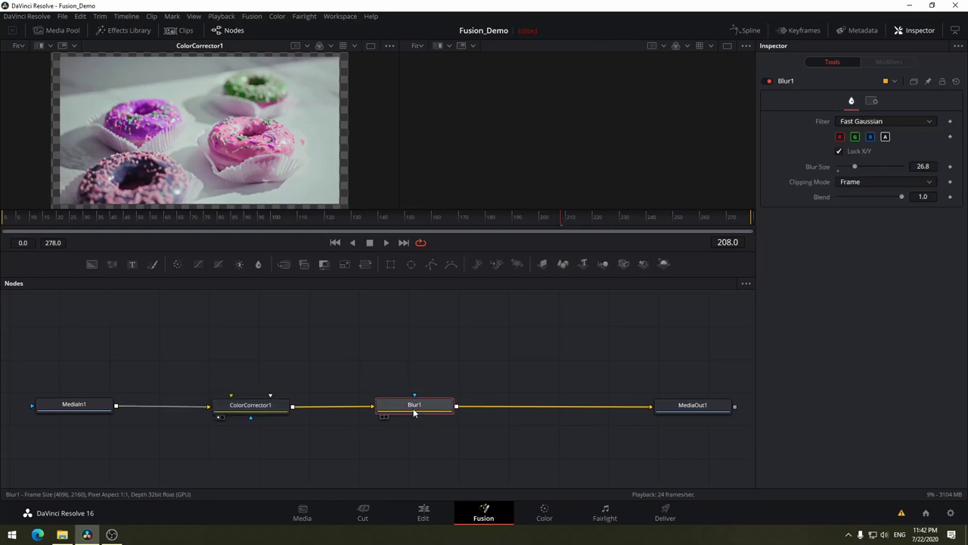
key("2")
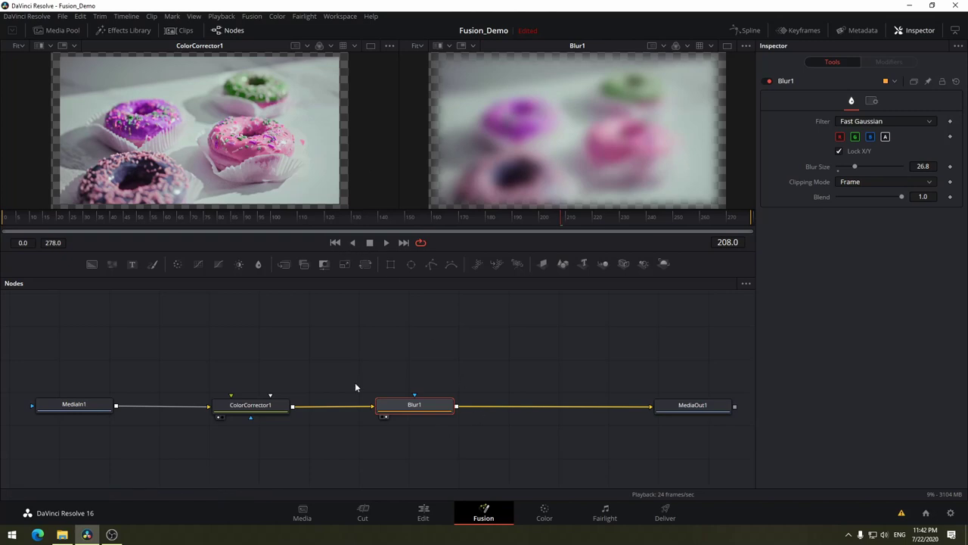
left_click_drag(707, 406, 619, 407)
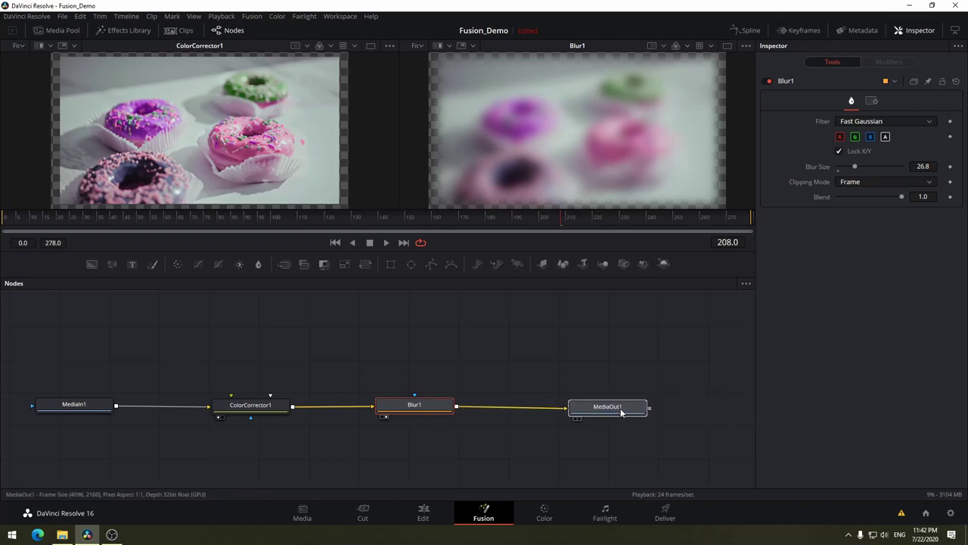
left_click_drag(683, 361, 91, 441)
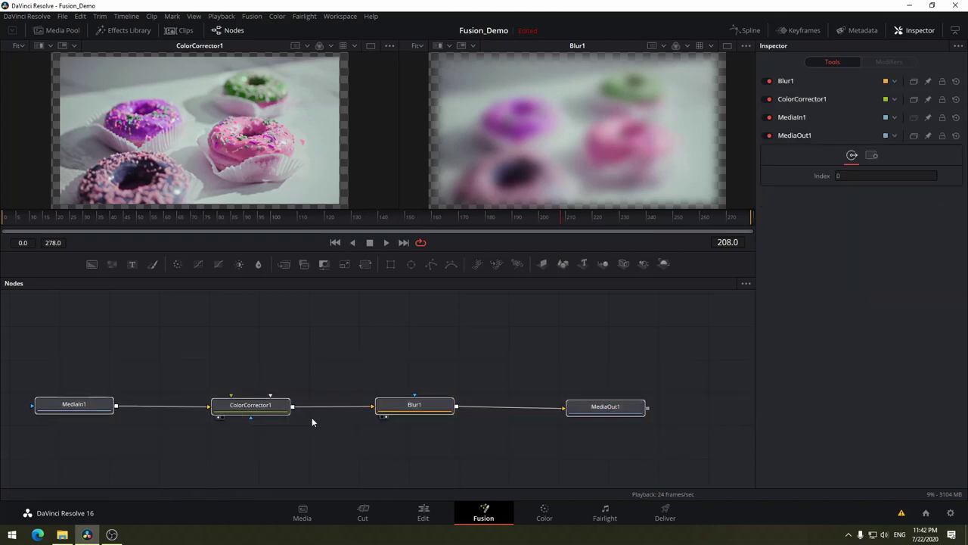
Recentre the node tree and place a FastNoise generator node above Blur1
left_click_drag(410, 412, 458, 395)
left_click(546, 427)
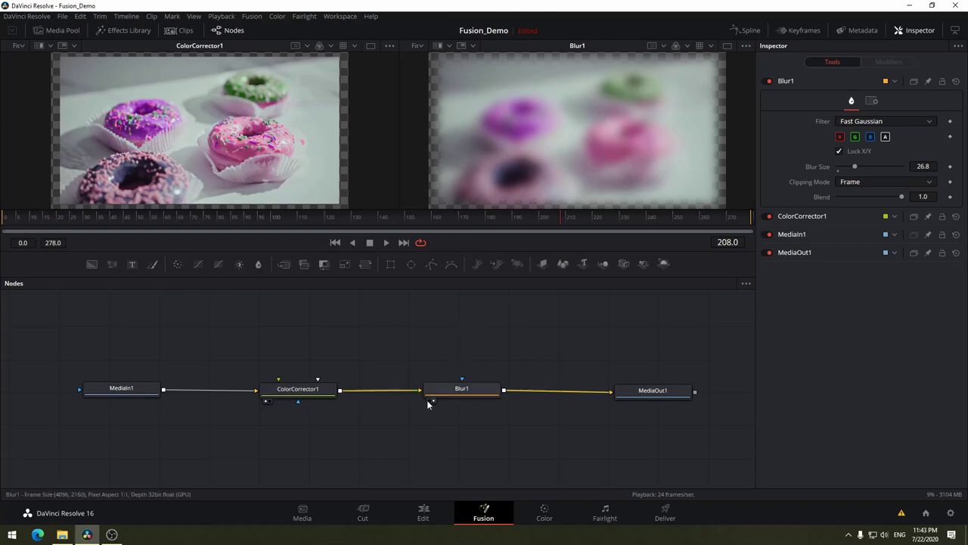
left_click_drag(423, 347, 455, 378)
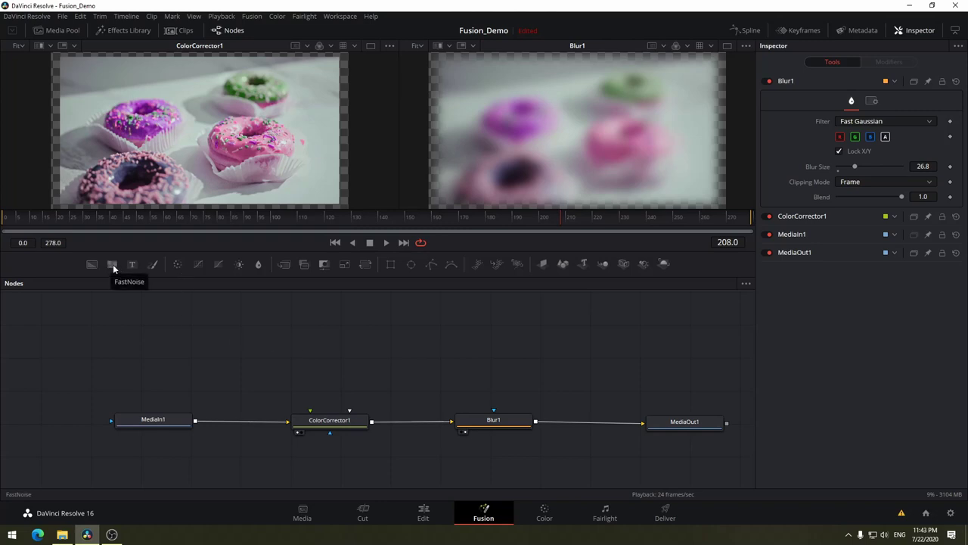
mouse_move(113, 264)
left_mouse_down()
mouse_move(279, 342)
mouse_move(494, 332)
left_mouse_up()
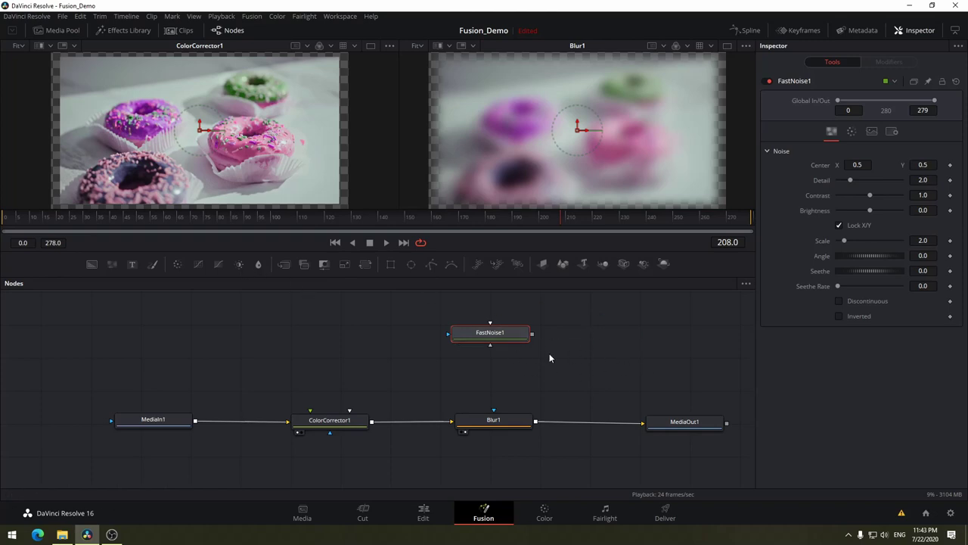
mouse_move(531, 333)
left_mouse_down()
mouse_move(600, 370)
mouse_move(575, 363)
left_mouse_up()
Add a plain Merge node via the Shift+Space tool search for 'merg'
right_click(591, 337)
mouse_move(615, 349)
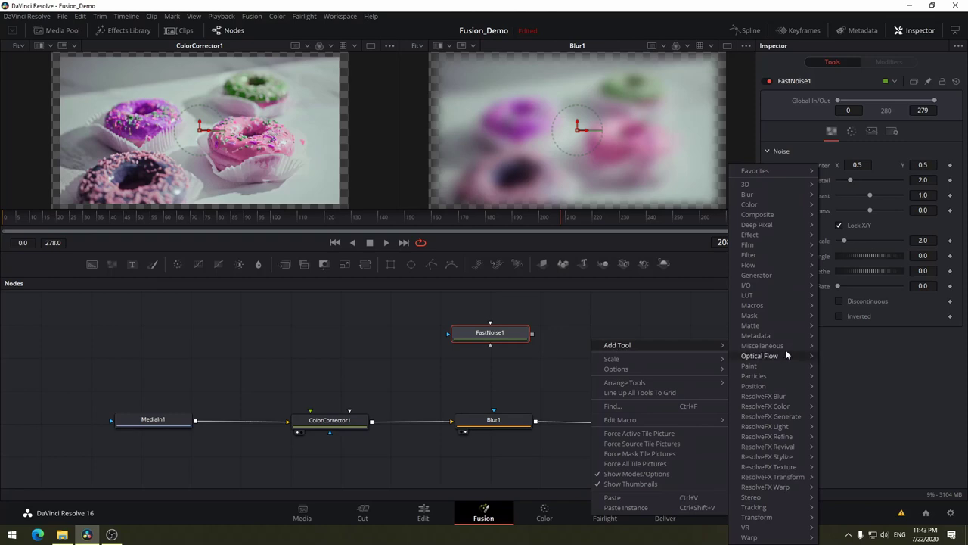
mouse_move(787, 538)
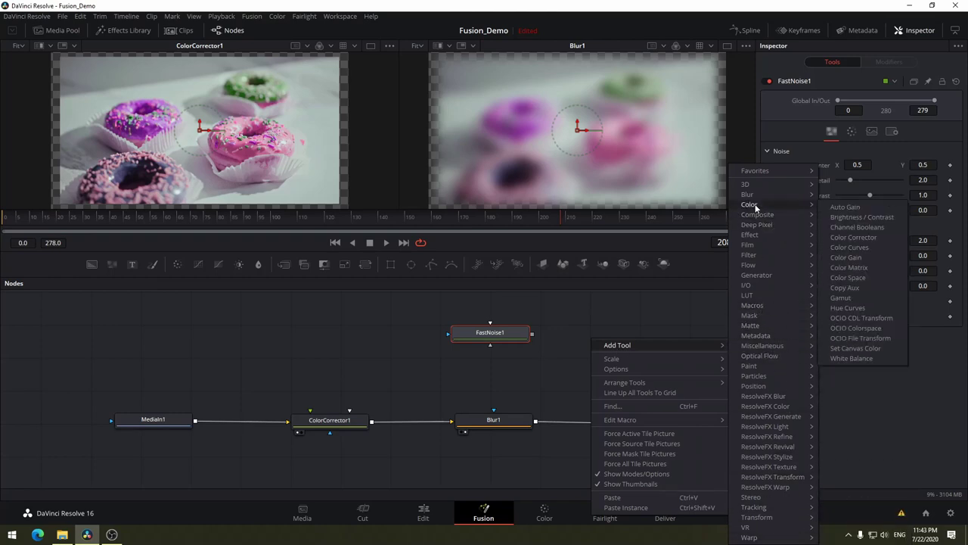
mouse_move(751, 440)
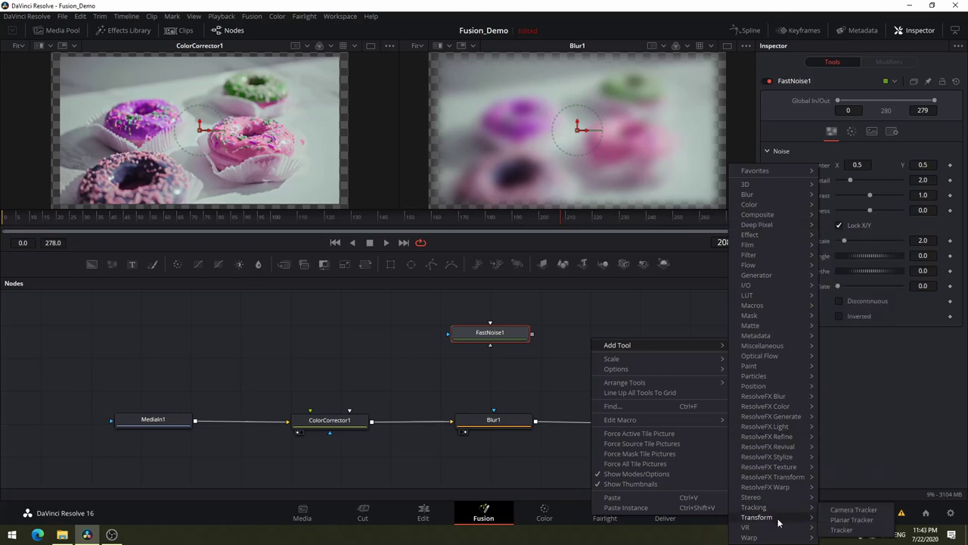
left_click(565, 339)
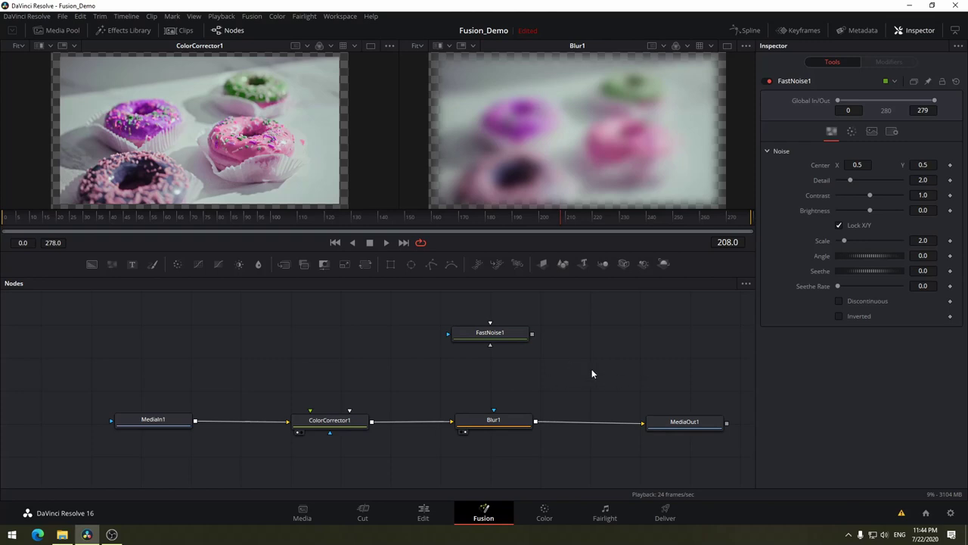
key("shift+space")
type("Smooth Motion")
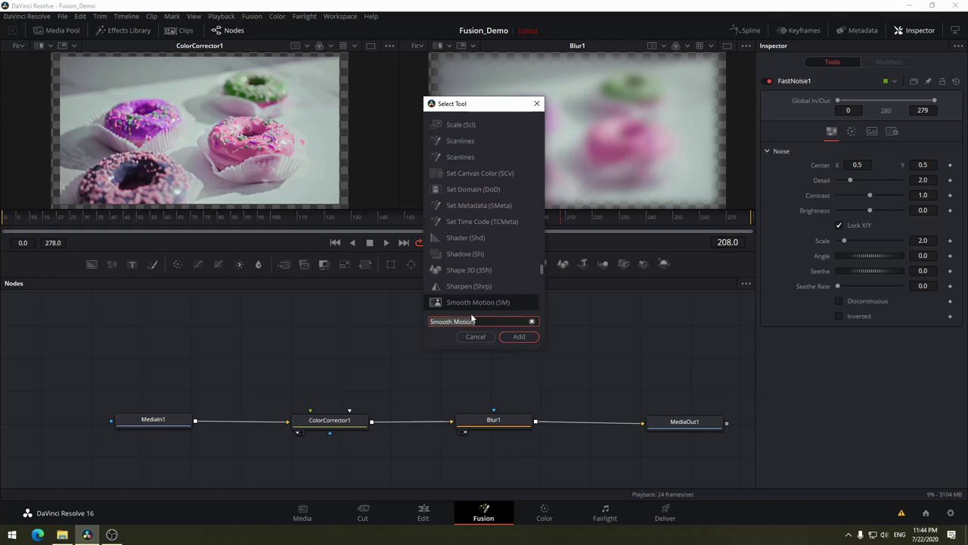
key("ctrl+a")
type("m")
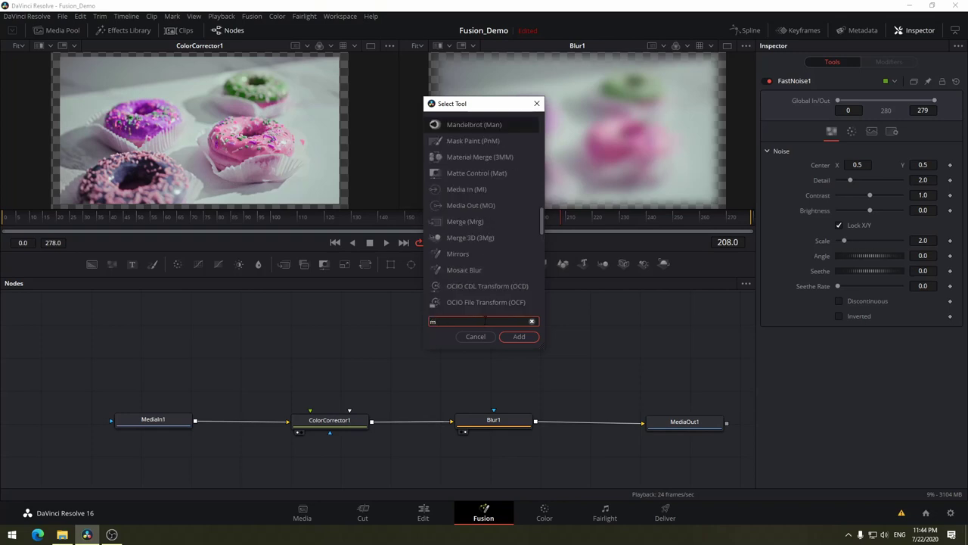
type("erg")
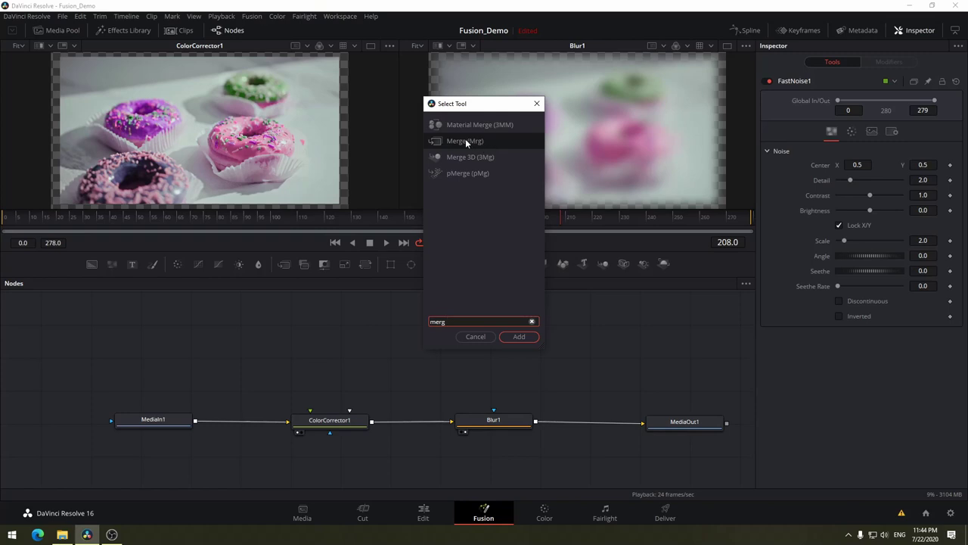
left_click(476, 173)
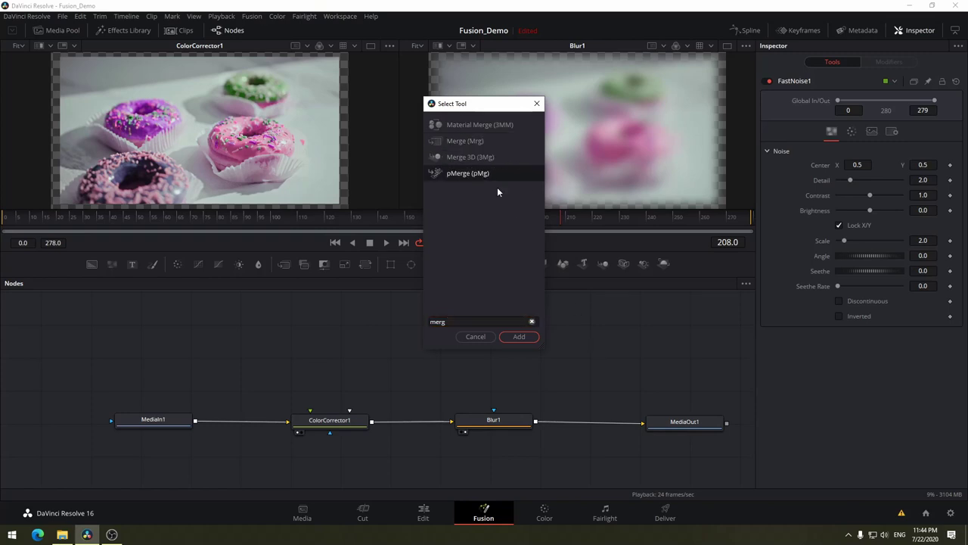
left_click(469, 141)
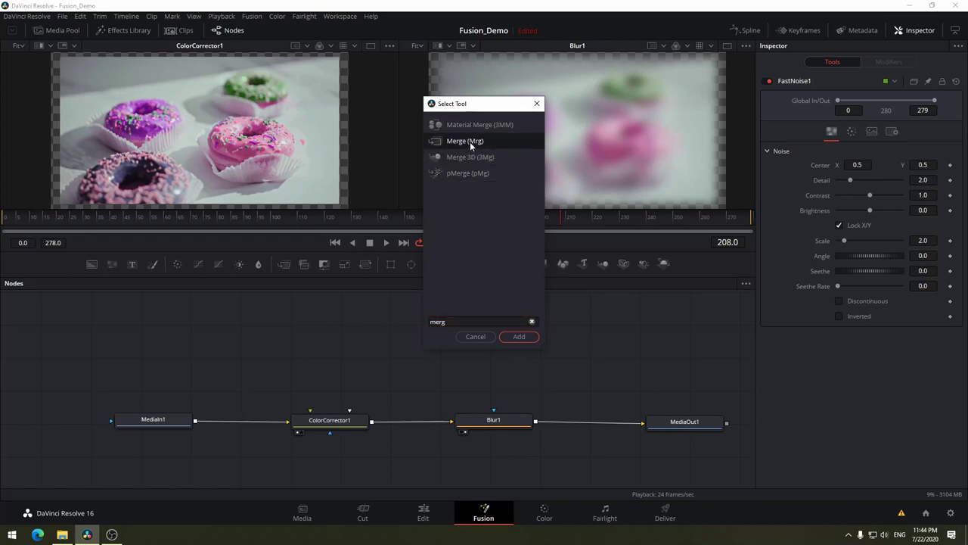
left_click(520, 337)
Wire FastNoise1 and Blur1 into Merge1's inputs and feed Merge1 into MediaOut1
left_click_drag(566, 341, 589, 370)
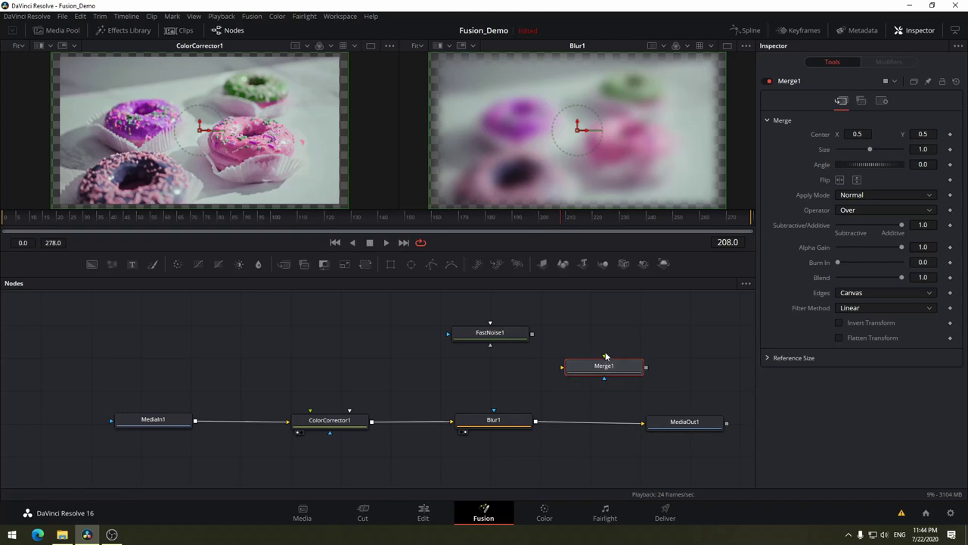
mouse_move(605, 355)
left_mouse_down()
mouse_move(670, 323)
mouse_move(609, 403)
left_mouse_up()
mouse_move(609, 351)
left_mouse_down()
mouse_move(588, 326)
mouse_move(607, 329)
left_mouse_up()
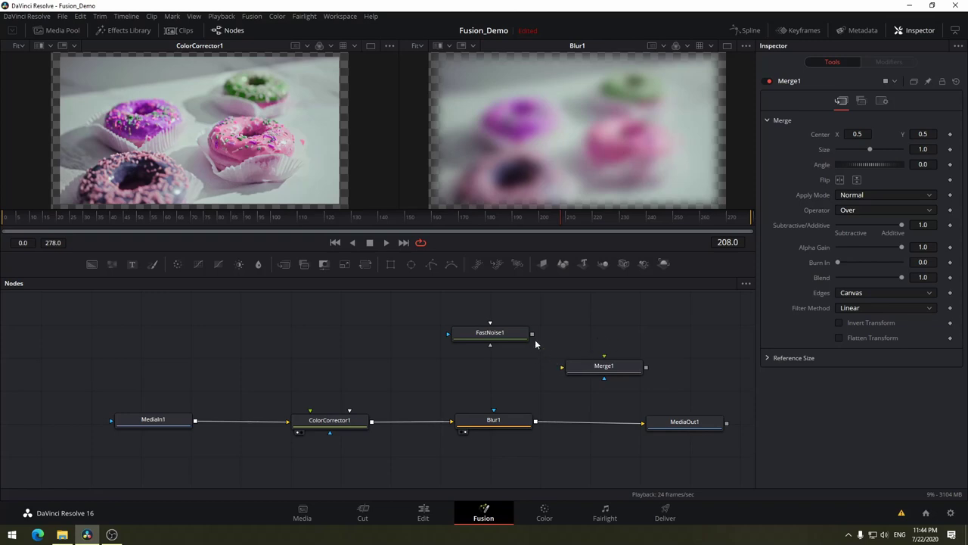
left_click_drag(531, 334, 605, 367)
left_click_drag(604, 379, 535, 421)
left_click_drag(645, 367, 643, 425)
Show Merge1's result in the right viewer, then check the FastNoise1 and Merge1 settings
left_click(605, 372)
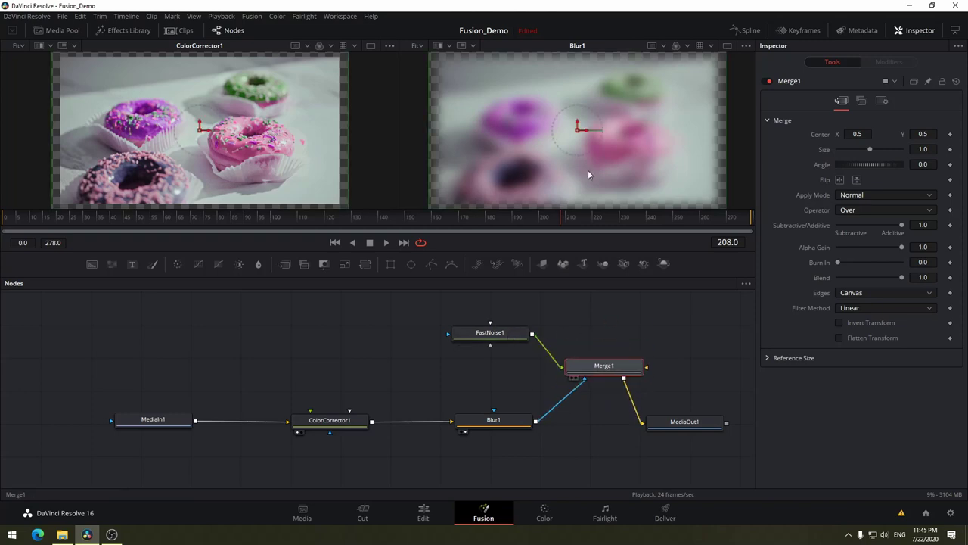
left_click_drag(605, 372, 588, 169)
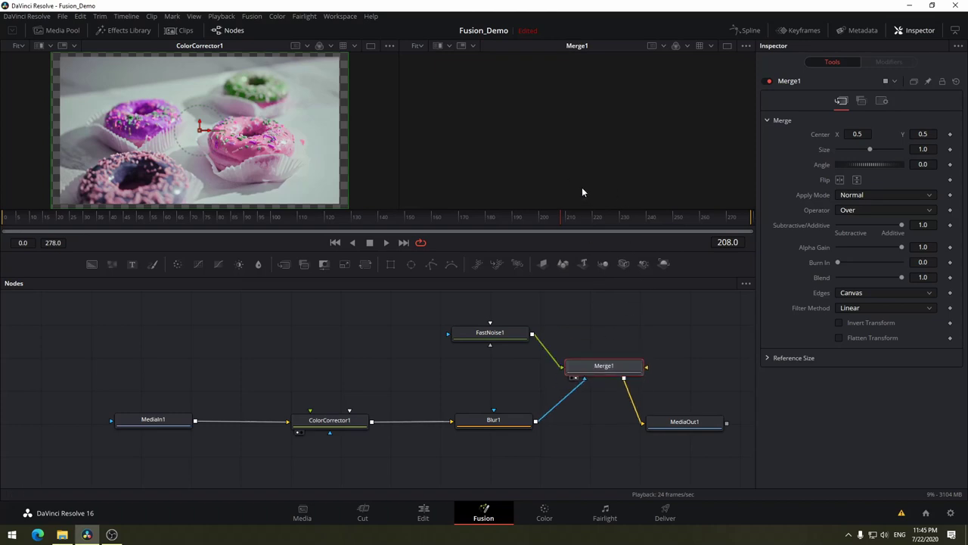
left_click(492, 333)
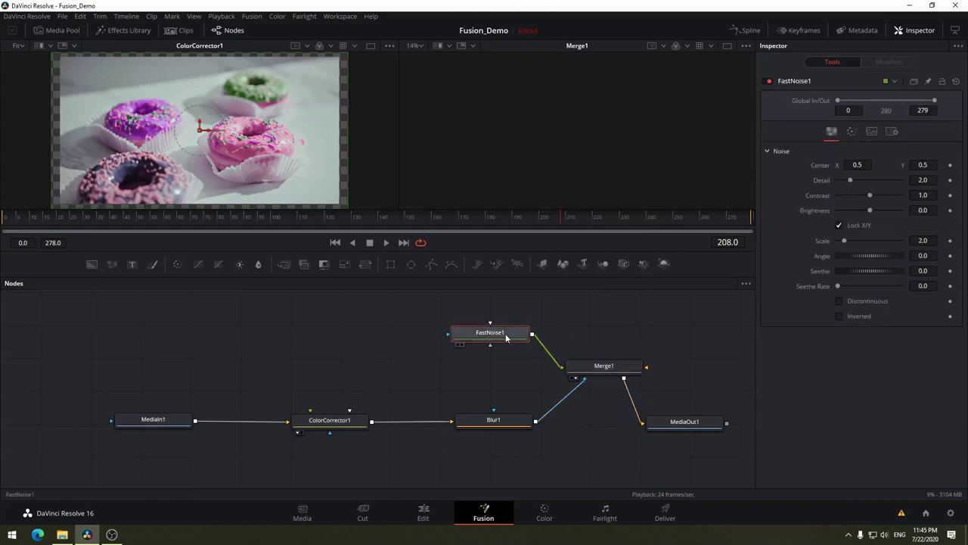
left_click(619, 367)
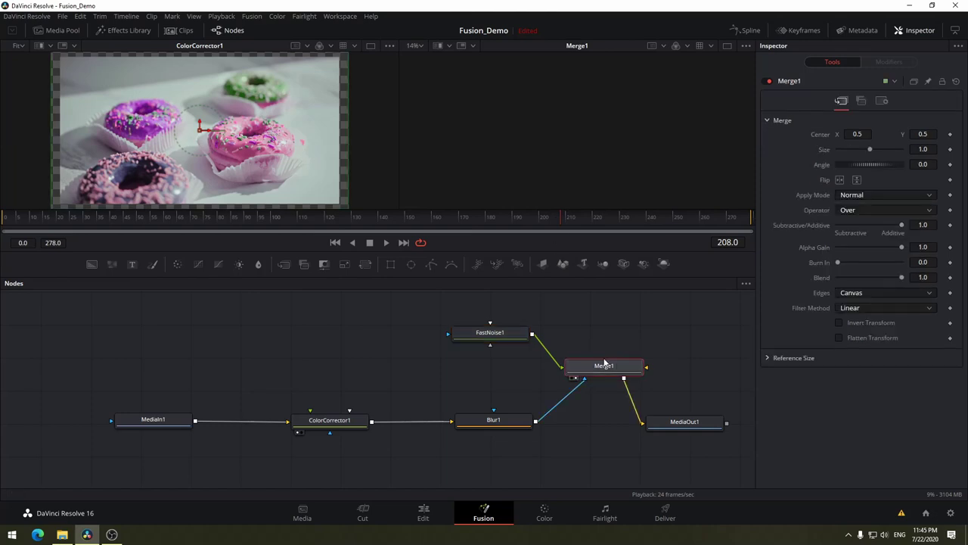
Try Merge1's apply mode as Dissolve, then set it back to Normal
left_click(848, 211)
left_click(866, 195)
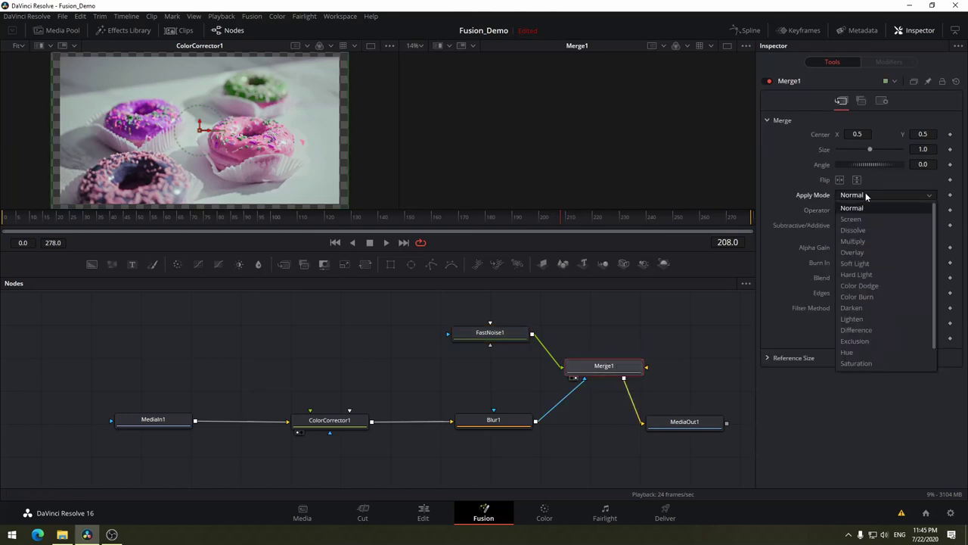
left_click(860, 230)
left_click(870, 195)
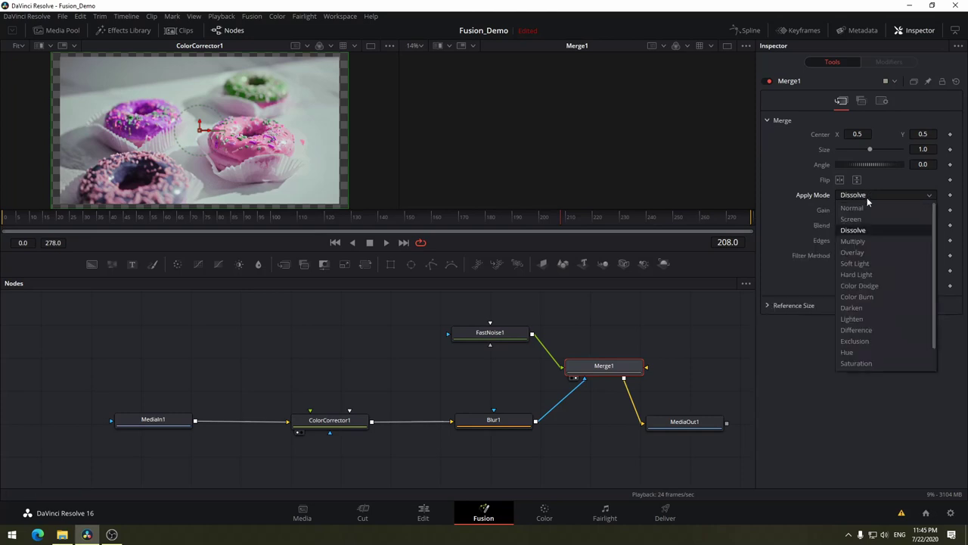
left_click(866, 208)
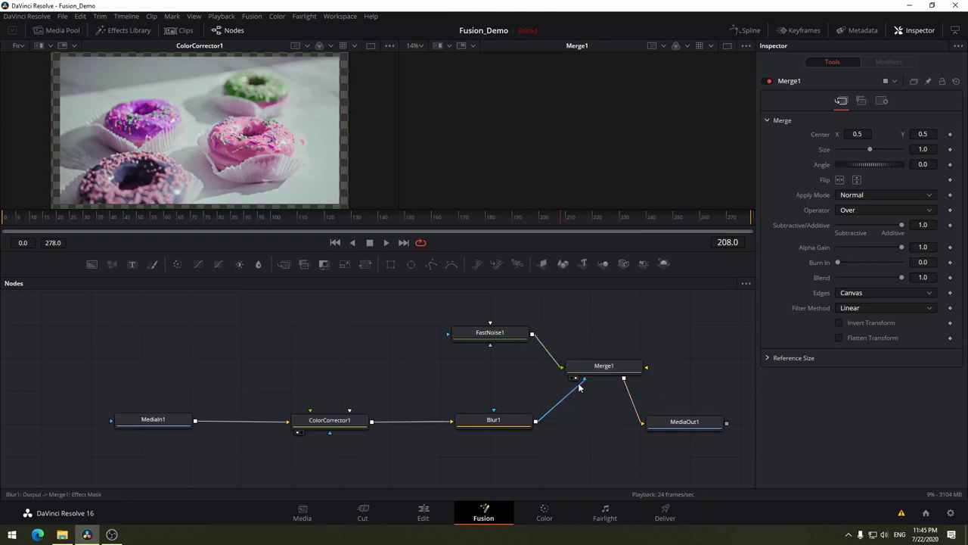
Disconnect Blur1 from Merge1's input and reconnect Blur1's output
left_click_drag(581, 387, 593, 408)
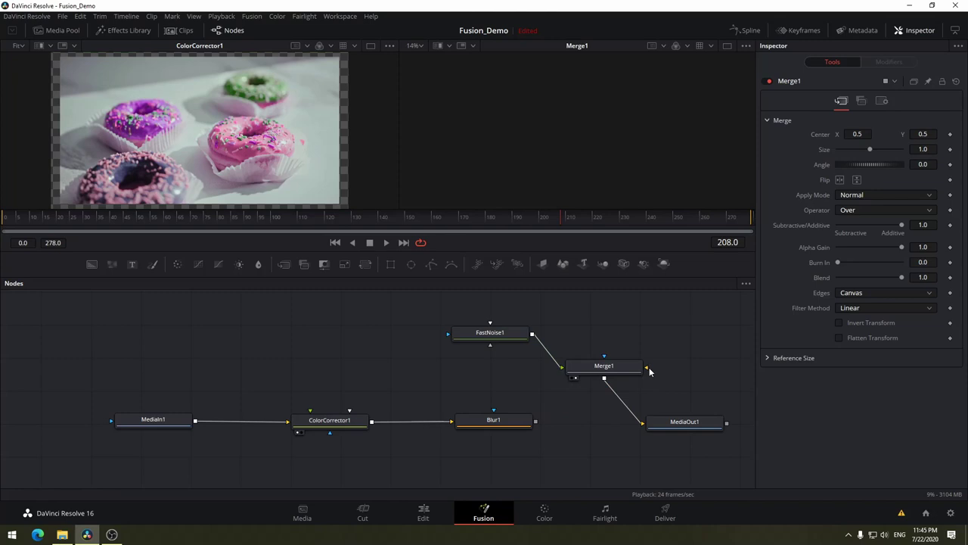
left_click_drag(537, 420, 613, 368)
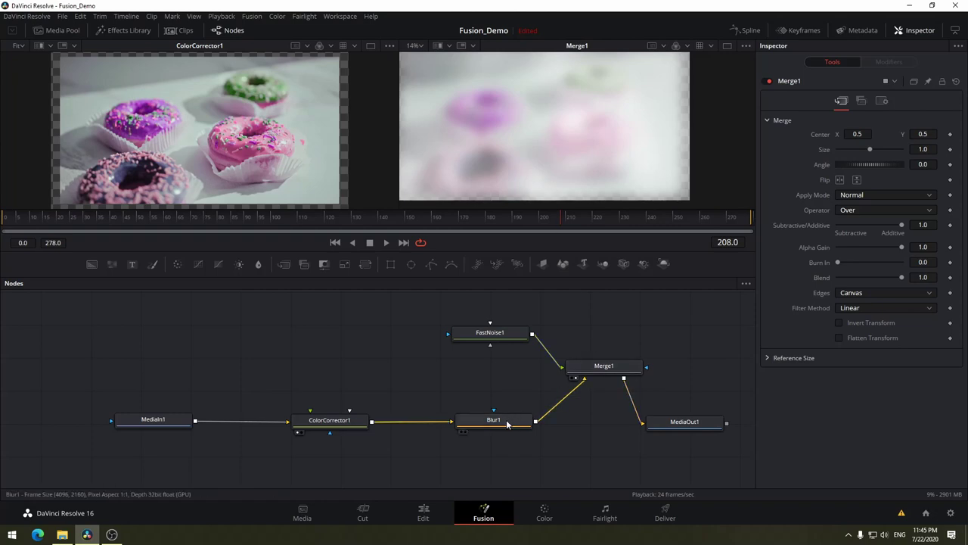
left_click(503, 336)
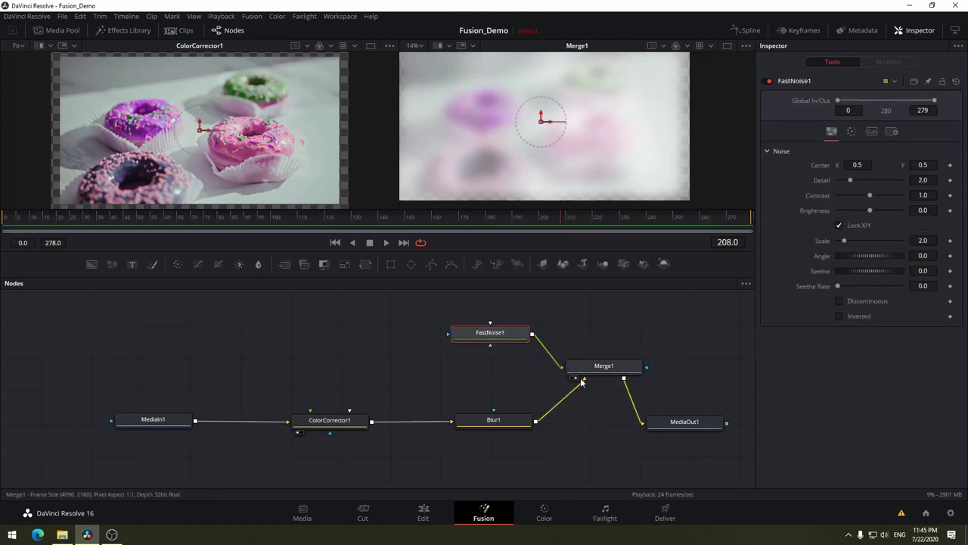
mouse_move(552, 382)
left_mouse_down()
mouse_move(583, 413)
mouse_move(592, 383)
left_mouse_up()
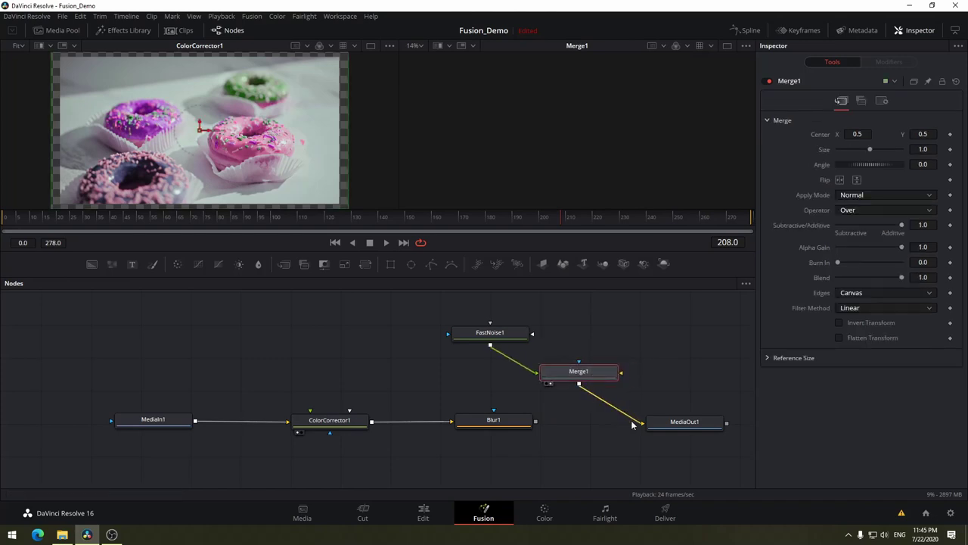
Unlink Merge1 from MediaOut1 and its background input, then delete Merge1
left_click_drag(623, 407, 649, 399)
left_click_drag(592, 370, 609, 371)
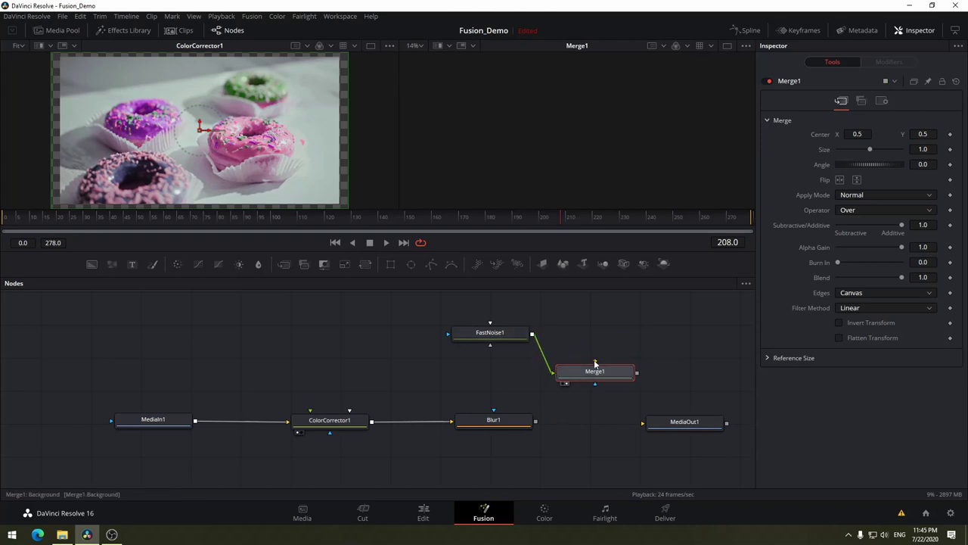
mouse_move(595, 363)
left_mouse_down()
mouse_move(554, 391)
mouse_move(535, 422)
left_mouse_up()
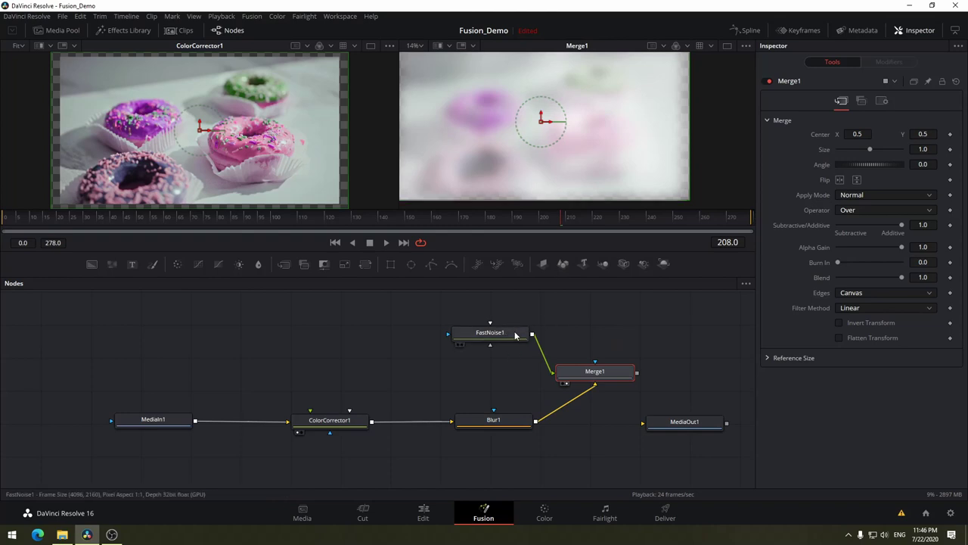
left_click(584, 399)
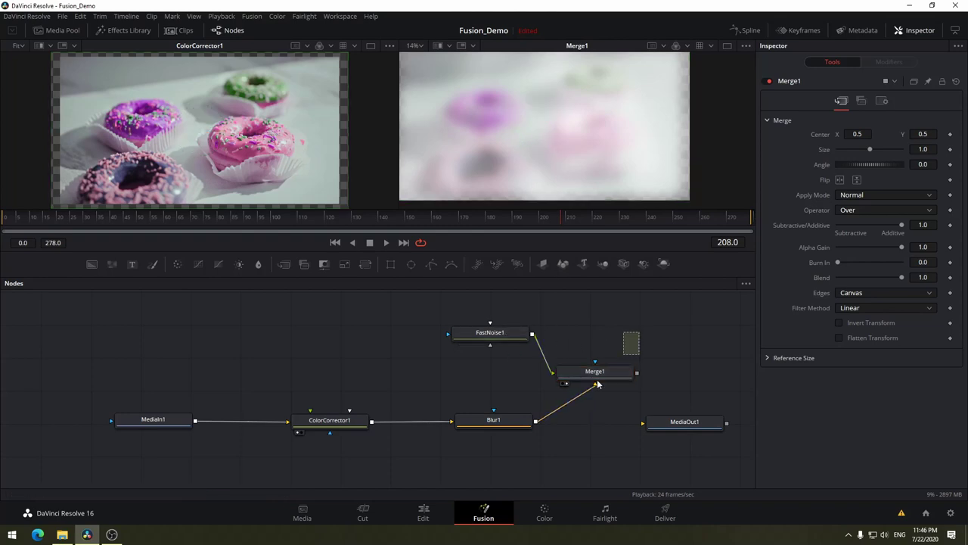
key("Delete")
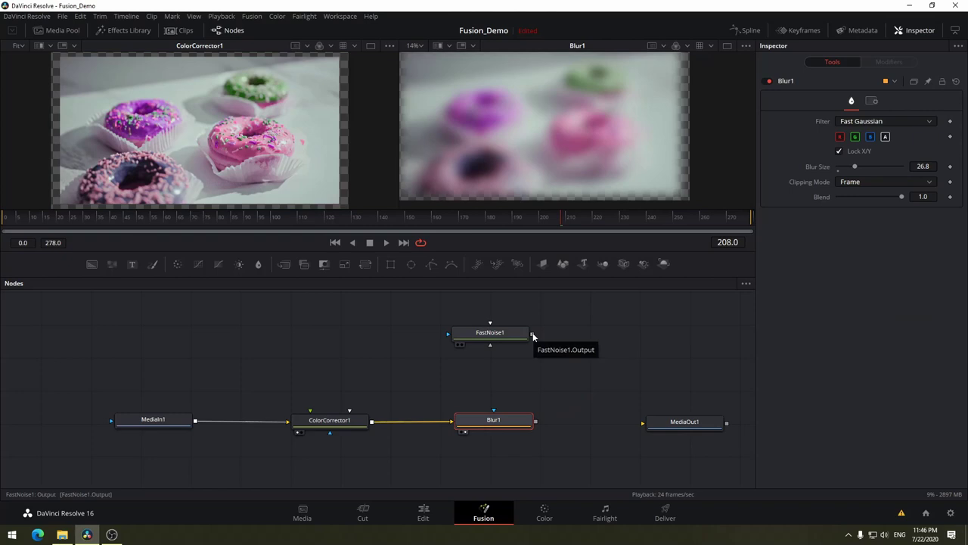
Drop FastNoise1's output onto Blur1 to create a Merge1 node, then delete that attempt
left_click_drag(533, 336, 537, 426)
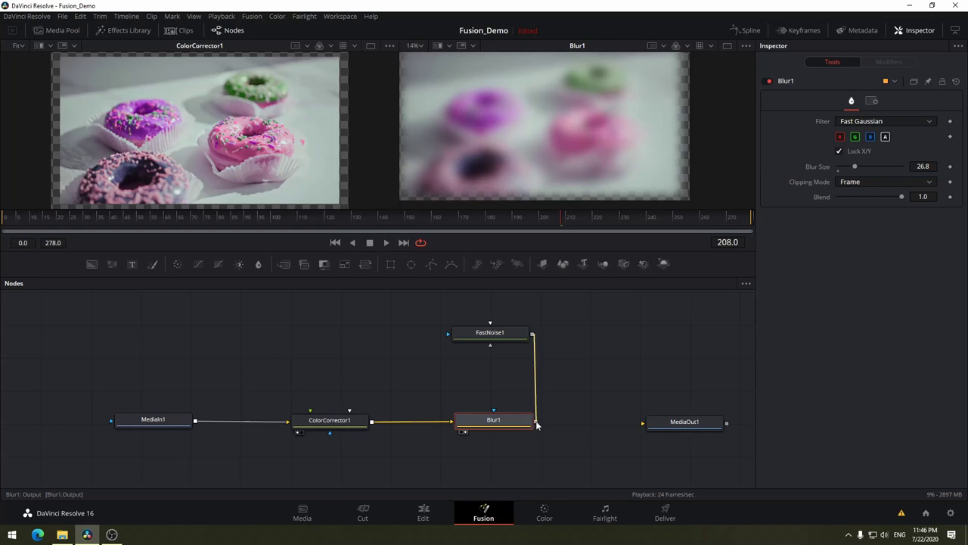
left_click_drag(537, 426, 537, 426)
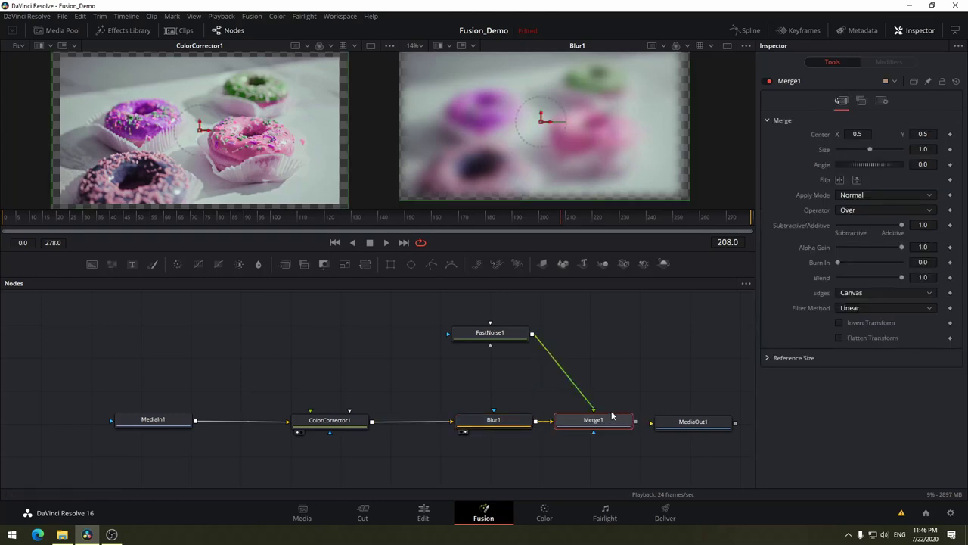
left_click_drag(602, 424, 608, 382)
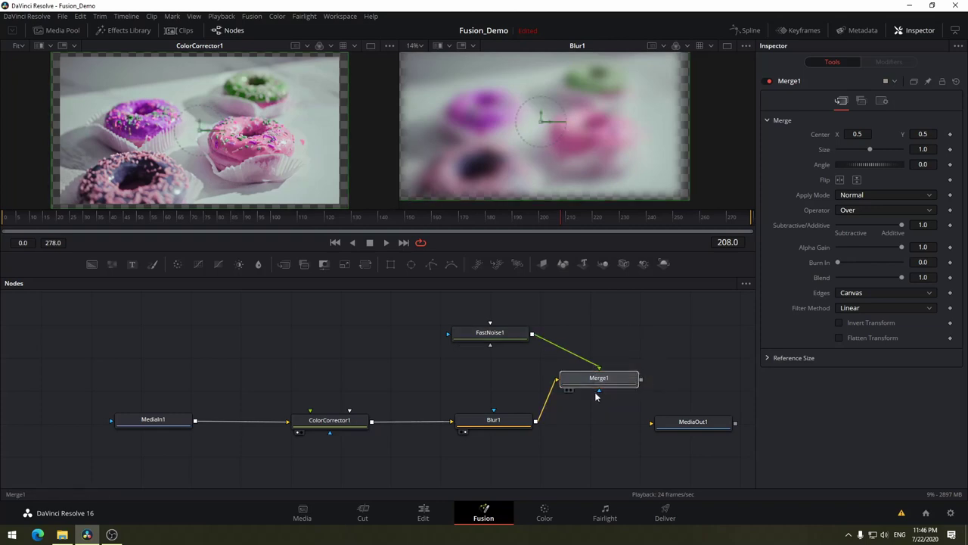
key("Delete")
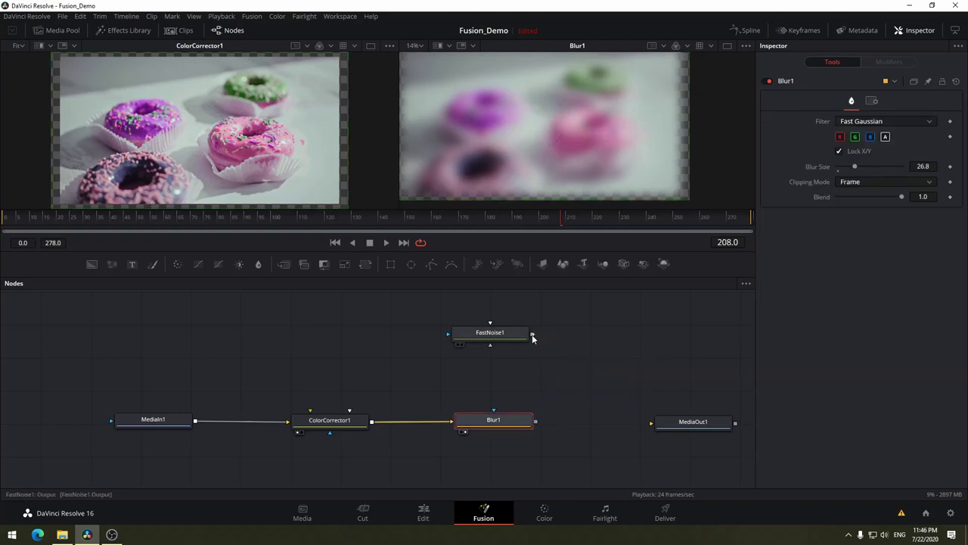
Recreate Merge1 by linking FastNoise1 onto Blur1's output, and place it above the chain
left_click_drag(533, 333, 538, 427)
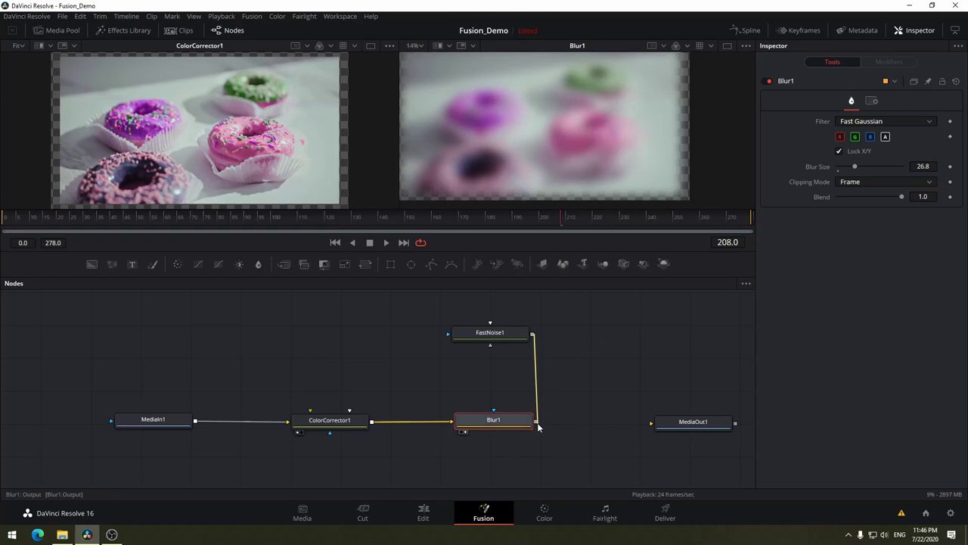
left_click_drag(539, 427, 537, 421)
mouse_move(600, 418)
left_mouse_down()
mouse_move(605, 371)
mouse_move(657, 430)
left_mouse_up()
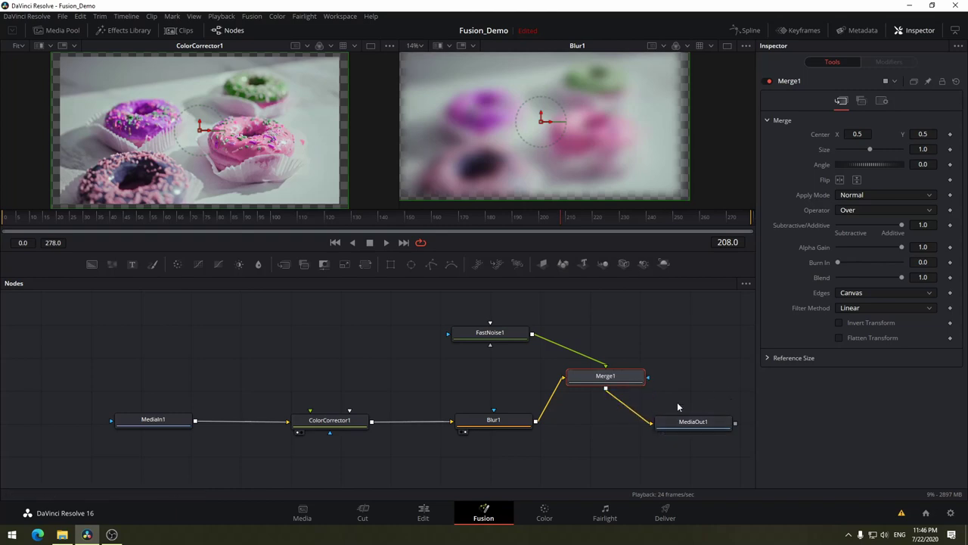
left_click_drag(607, 386, 592, 382)
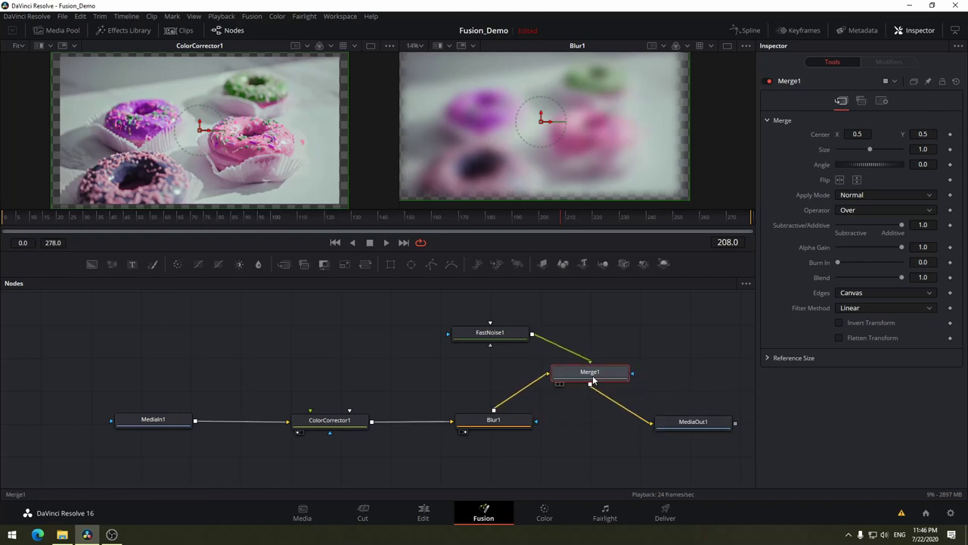
Bring up the add-node context menu on empty graph space, then dismiss it
right_click(638, 324)
mouse_move(682, 333)
left_click(624, 315)
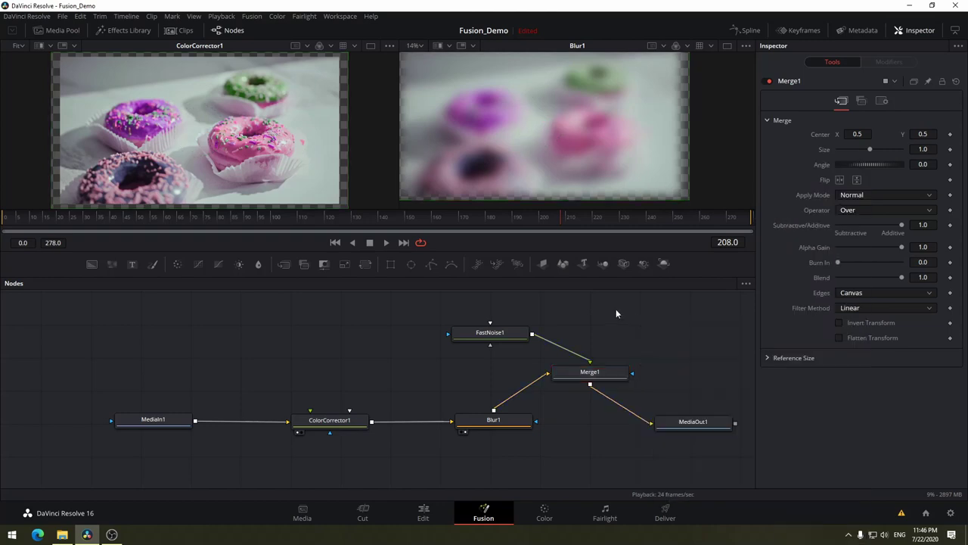
Search the tool list for 'Merge', then cancel without adding a node
key("shift+space")
type("Merge")
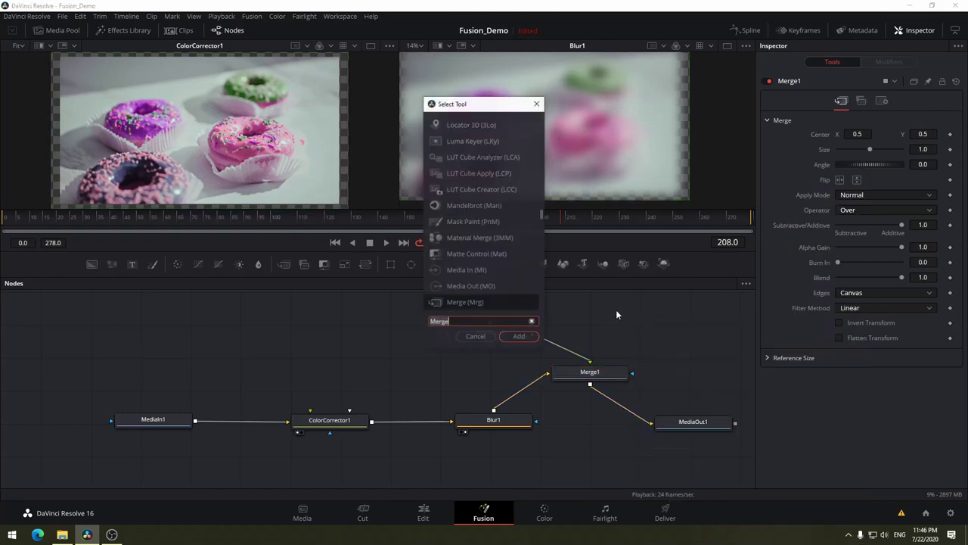
left_click(476, 337)
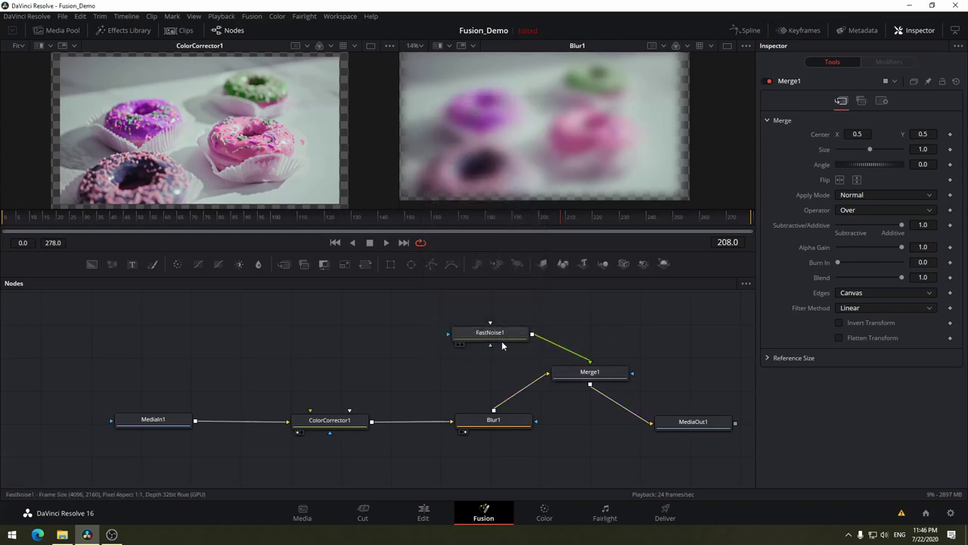
Set Merge1's foreground Size to 1.13
left_click(603, 381)
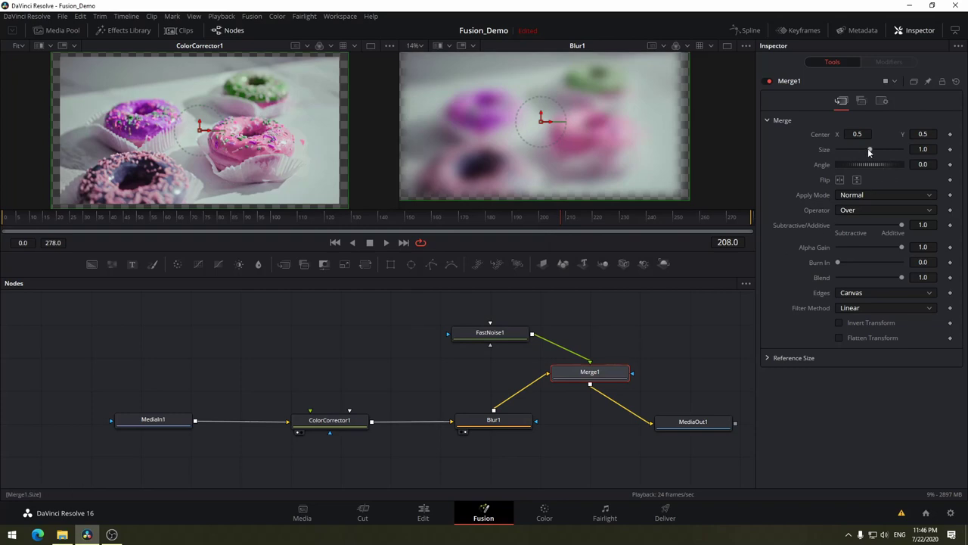
left_click_drag(870, 149, 870, 149)
key("2")
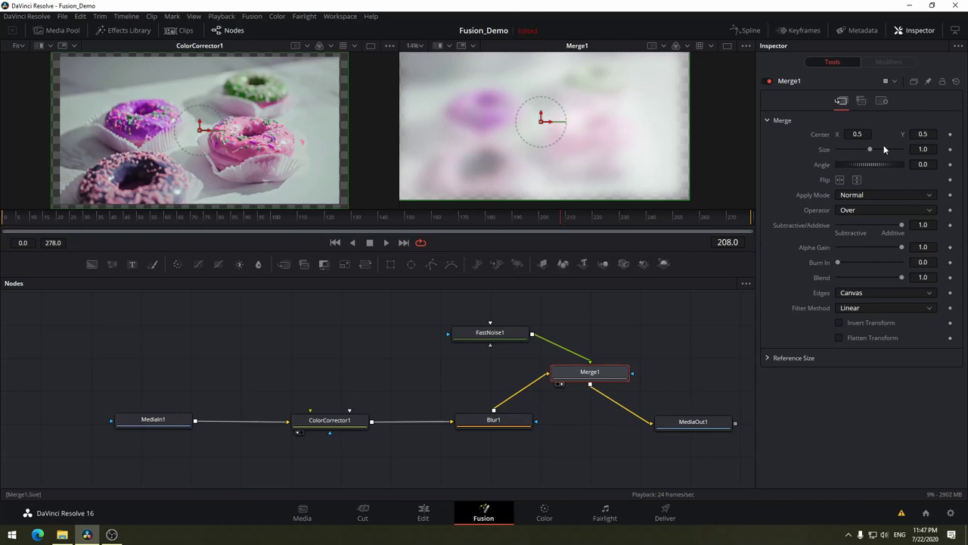
mouse_move(868, 149)
left_mouse_down()
mouse_move(854, 151)
mouse_move(869, 148)
left_mouse_up()
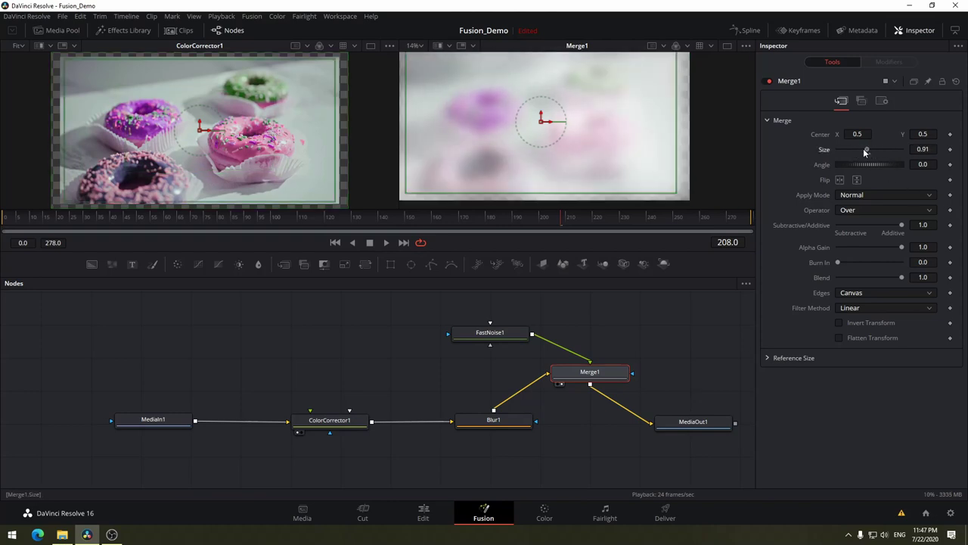
Try Merge1's apply mode as Multiply, then return it to Normal
left_click(868, 195)
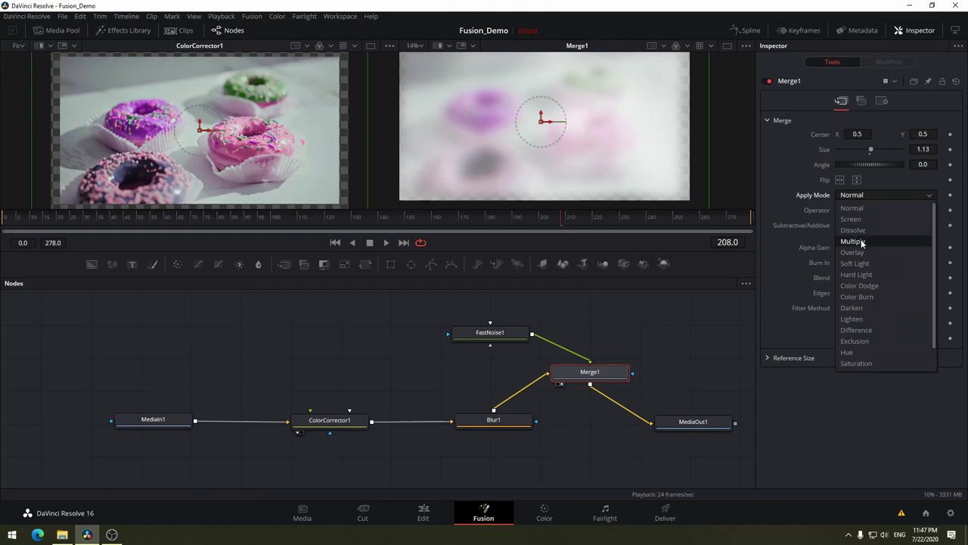
left_click(861, 241)
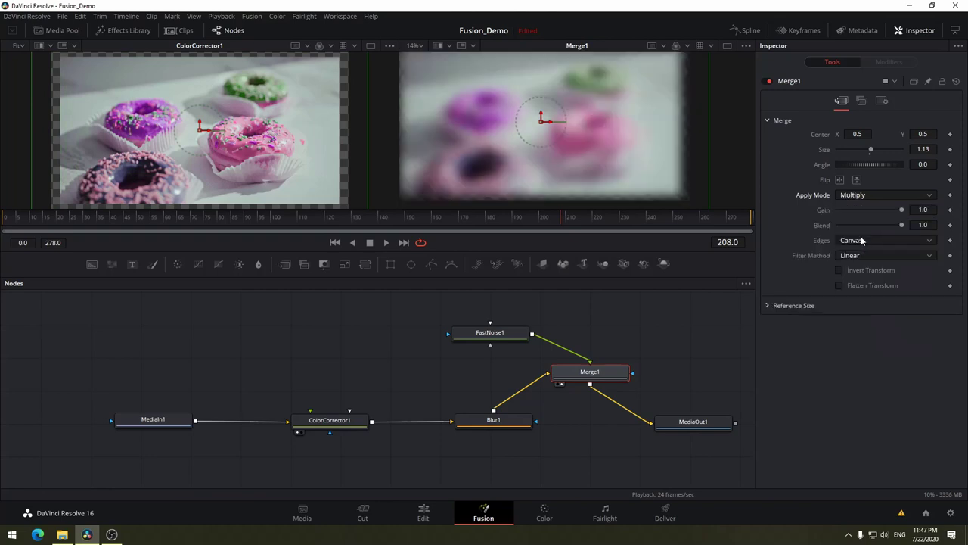
left_click(866, 197)
left_click(866, 213)
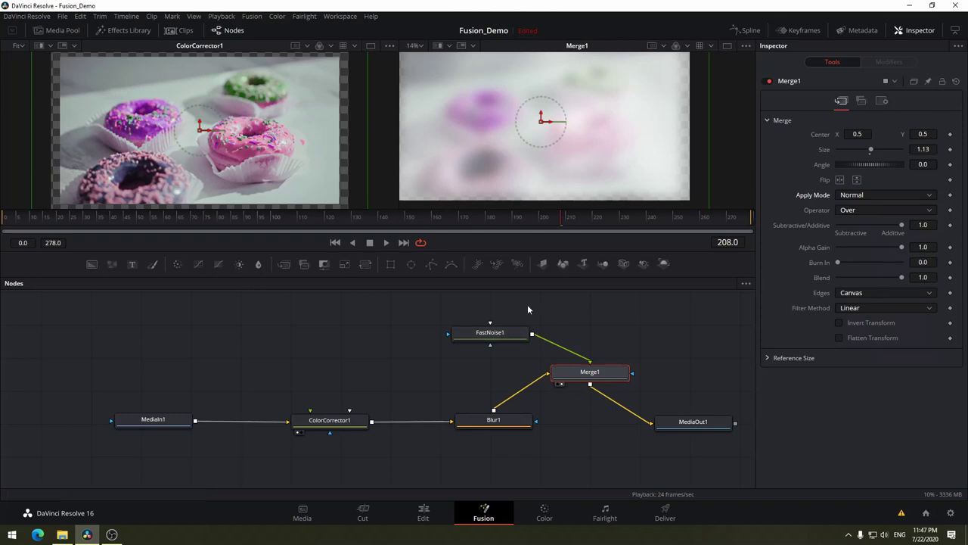
Set FastNoise1's Scale to 14.8, then set Merge1's Blend to 0.409 after testing Alpha Gain and Burn In
left_click(496, 334)
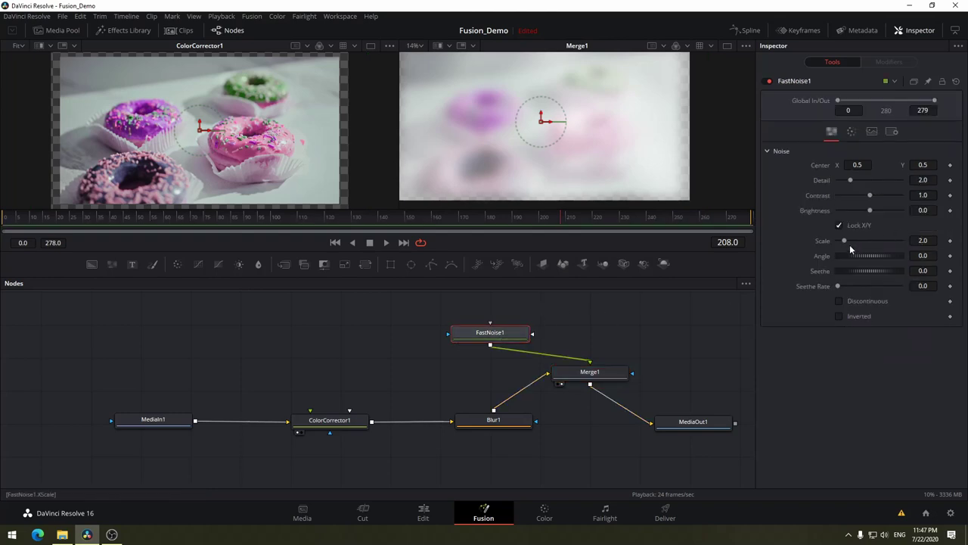
left_click_drag(845, 242, 885, 240)
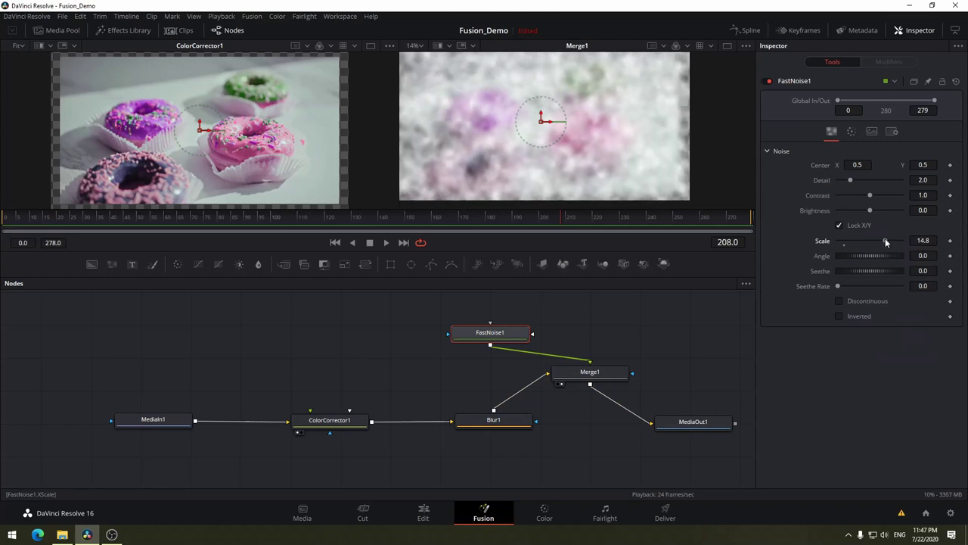
left_click(610, 375)
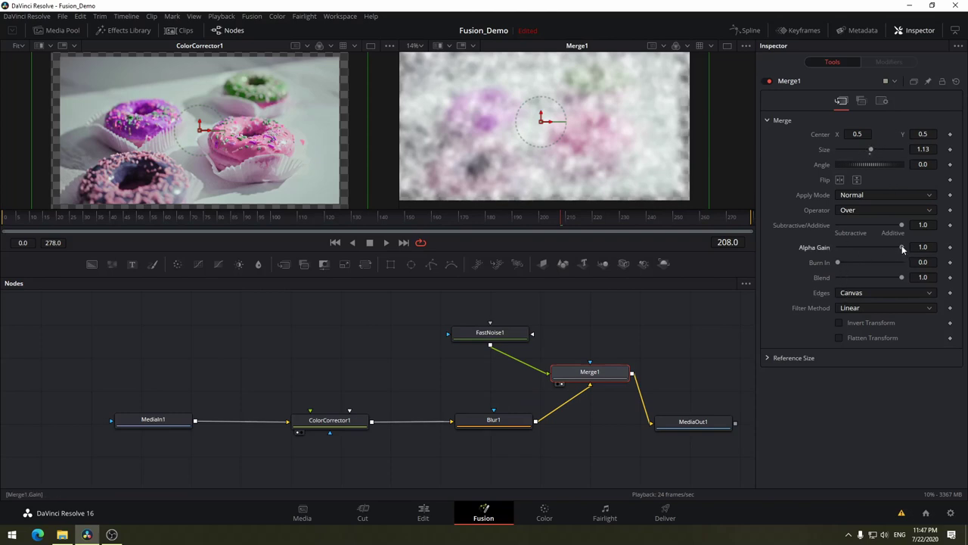
left_click_drag(902, 252, 868, 253)
key("ctrl+z")
left_click_drag(837, 263, 807, 265)
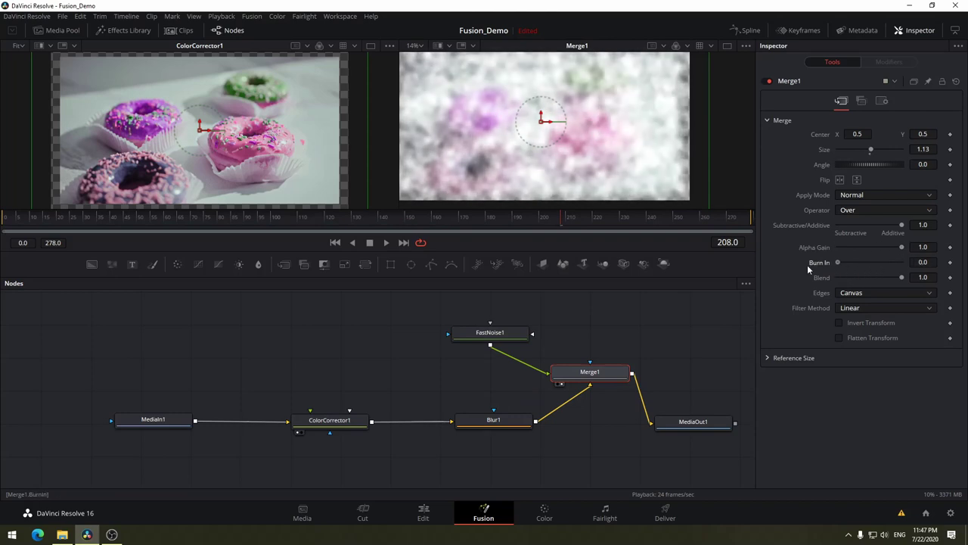
mouse_move(902, 277)
left_mouse_down()
mouse_move(864, 277)
mouse_move(913, 278)
mouse_move(827, 276)
mouse_move(864, 276)
left_mouse_up()
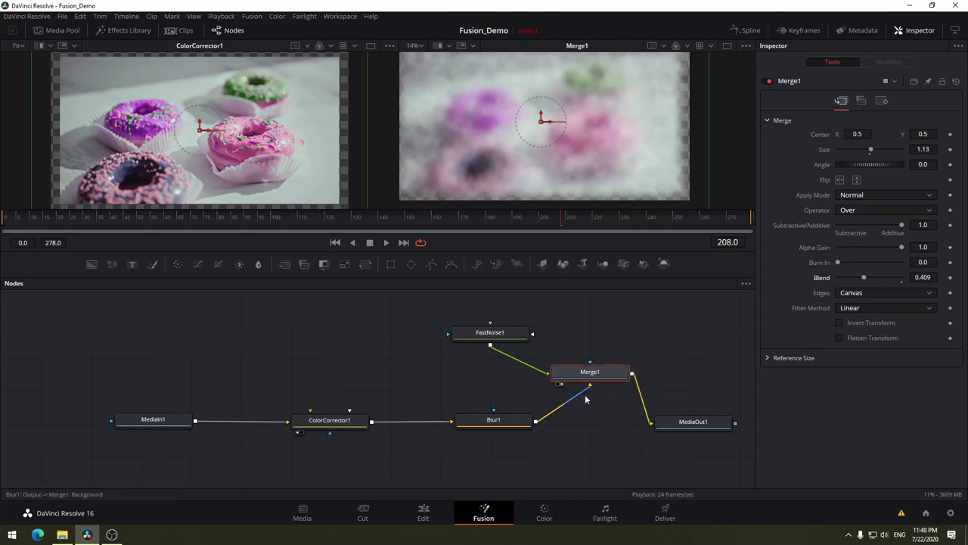
Nudge Merge1, raise MediaOut1 level with it, and lower Blur1 and ColorCorrector1
left_click_drag(584, 371, 606, 380)
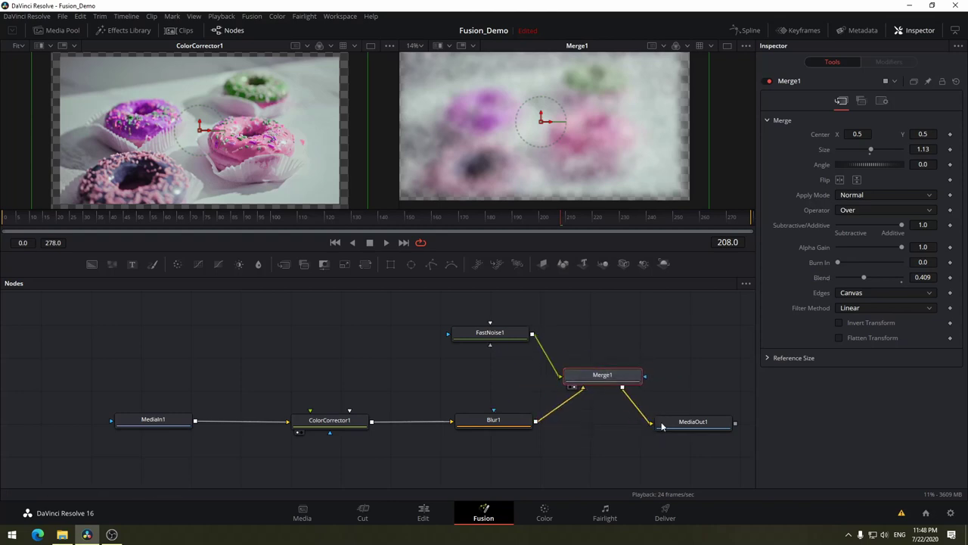
left_click_drag(686, 427, 724, 380)
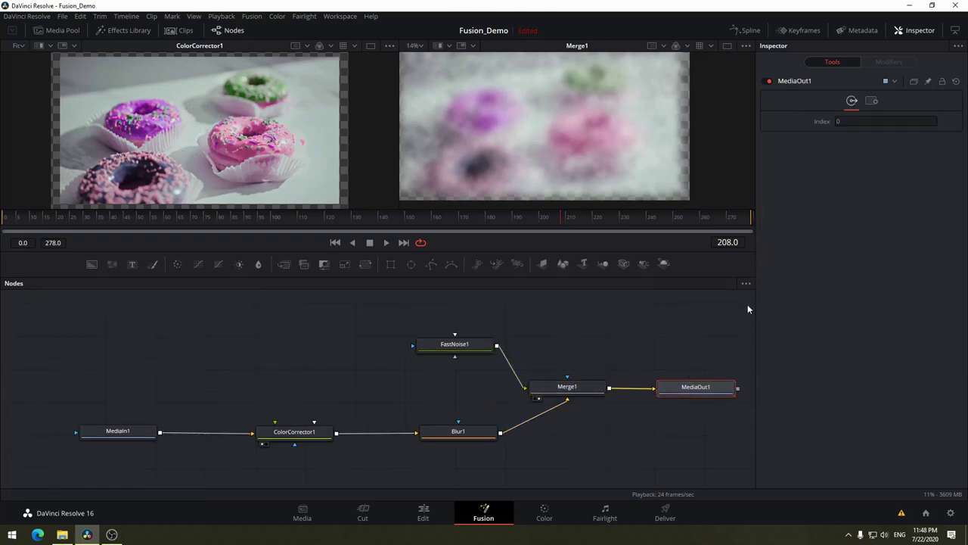
mouse_move(475, 430)
left_mouse_down()
mouse_move(491, 449)
mouse_move(468, 441)
left_mouse_up()
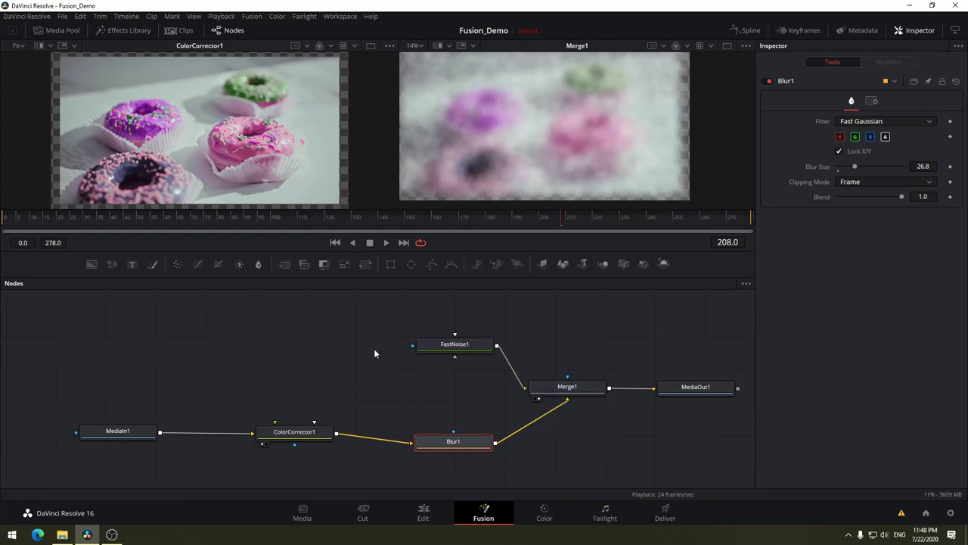
left_click_drag(313, 432, 312, 440)
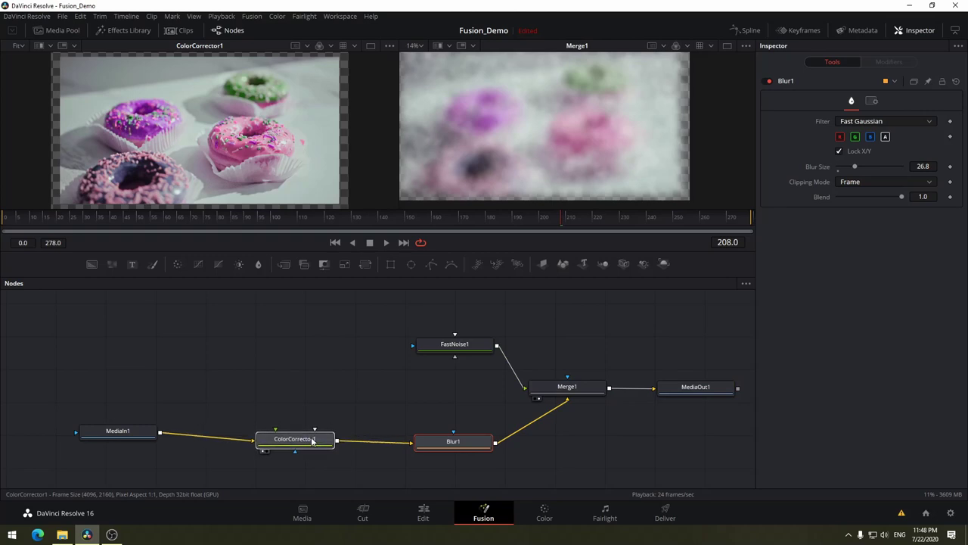